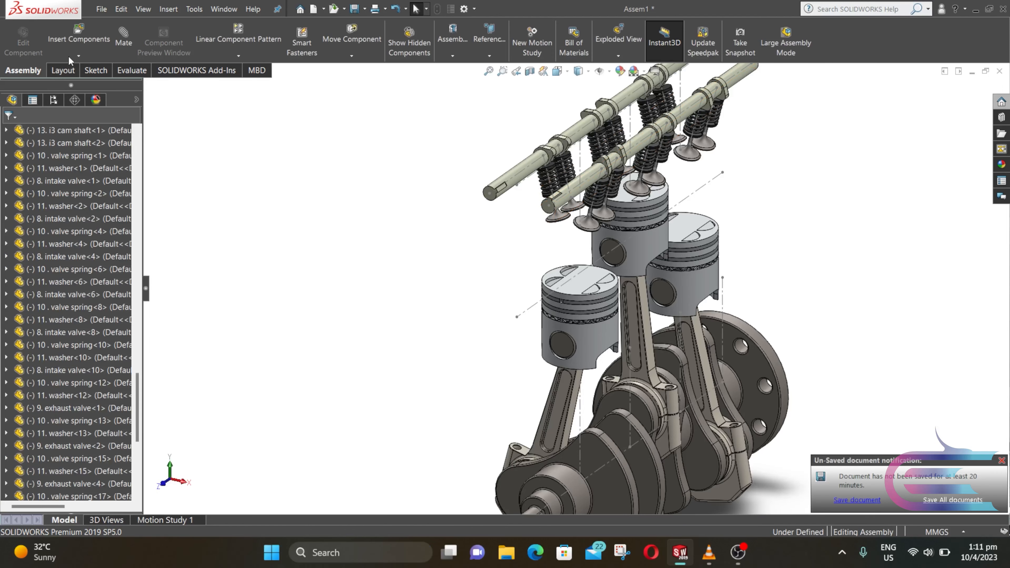
- Insert the cam sprocket and crank sprocket from the Sprocket chain folder, placing them near the camshaft and crankshaft ends
click(76, 32)
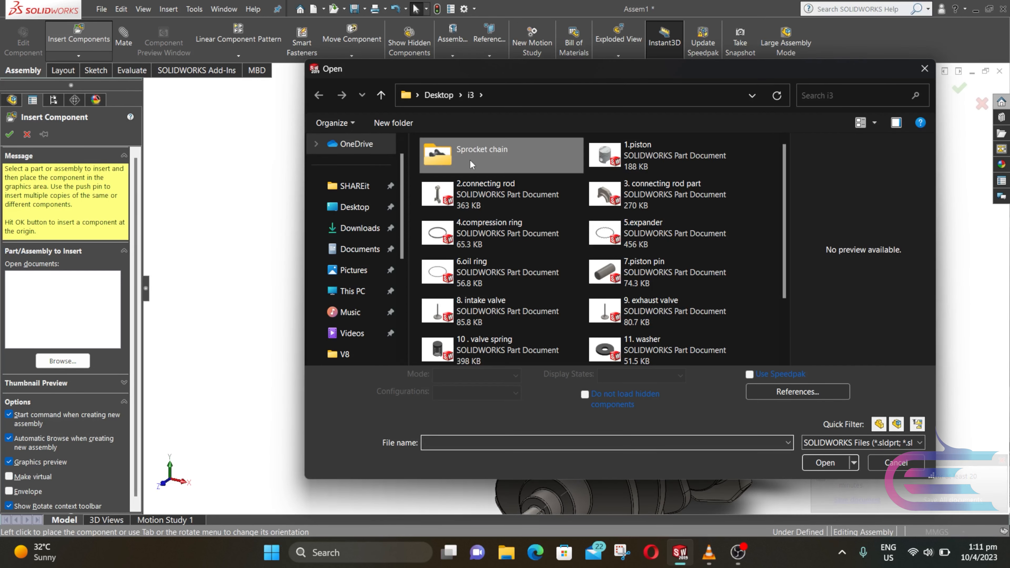
double_click(465, 162)
click(474, 161)
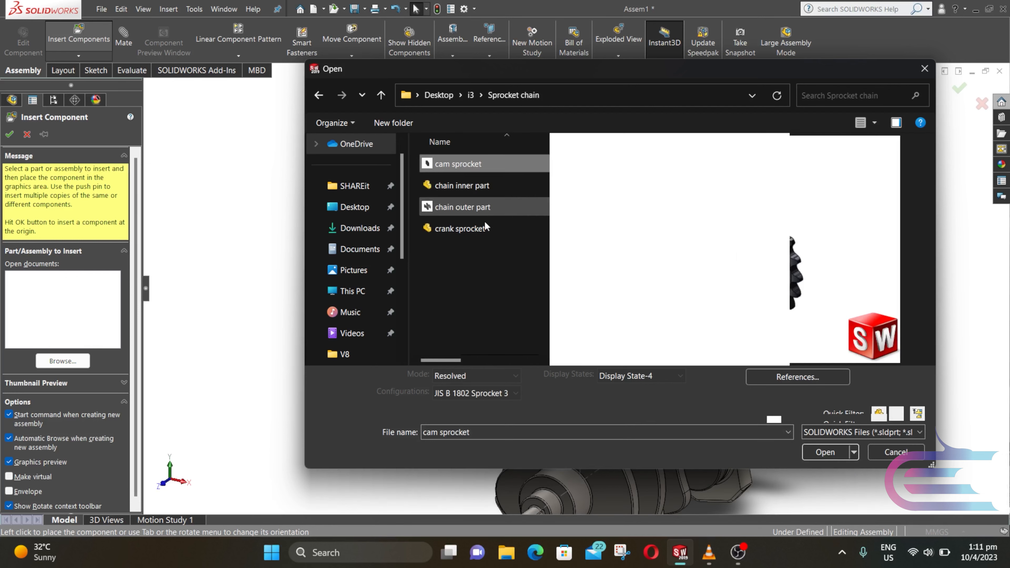
ctrl+click(490, 225)
click(831, 454)
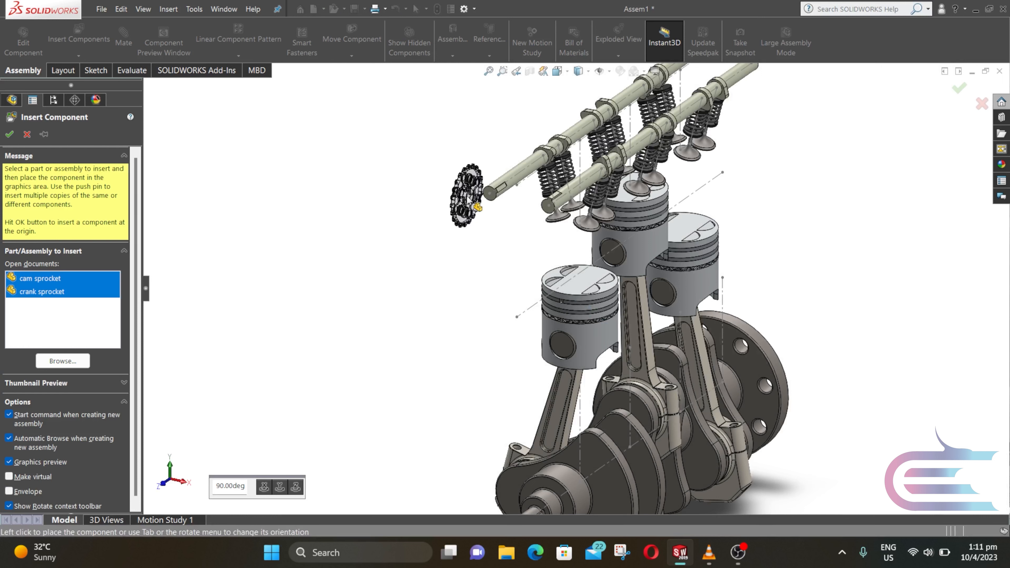
click(470, 203)
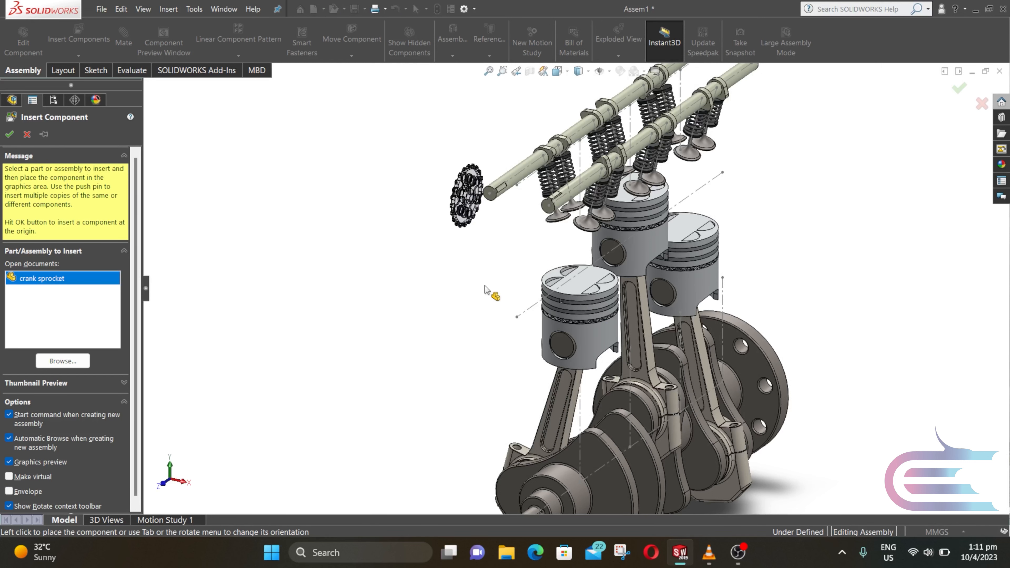
scroll(487, 290, up, 1)
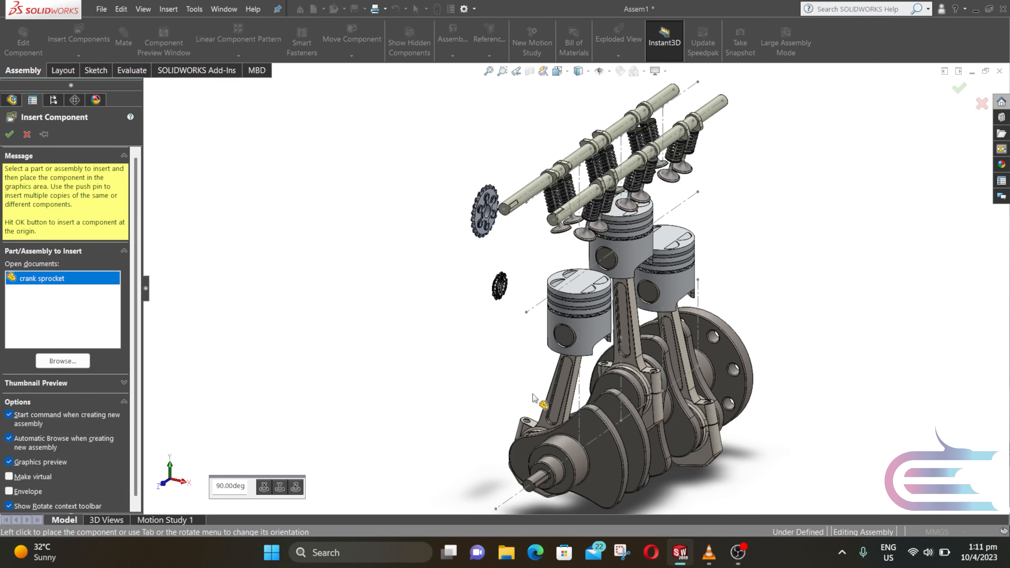
scroll(518, 477, up, 1)
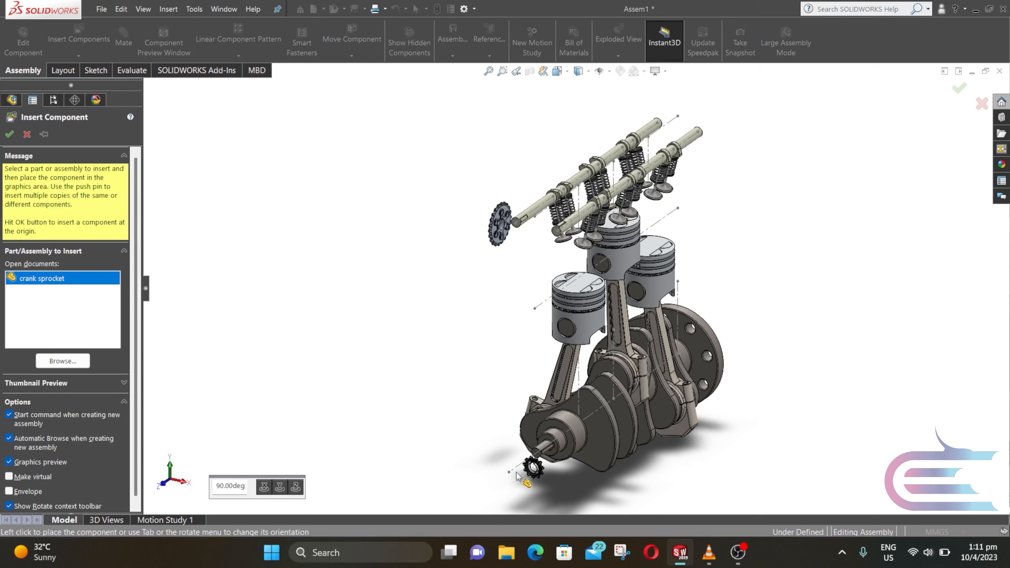
click(513, 454)
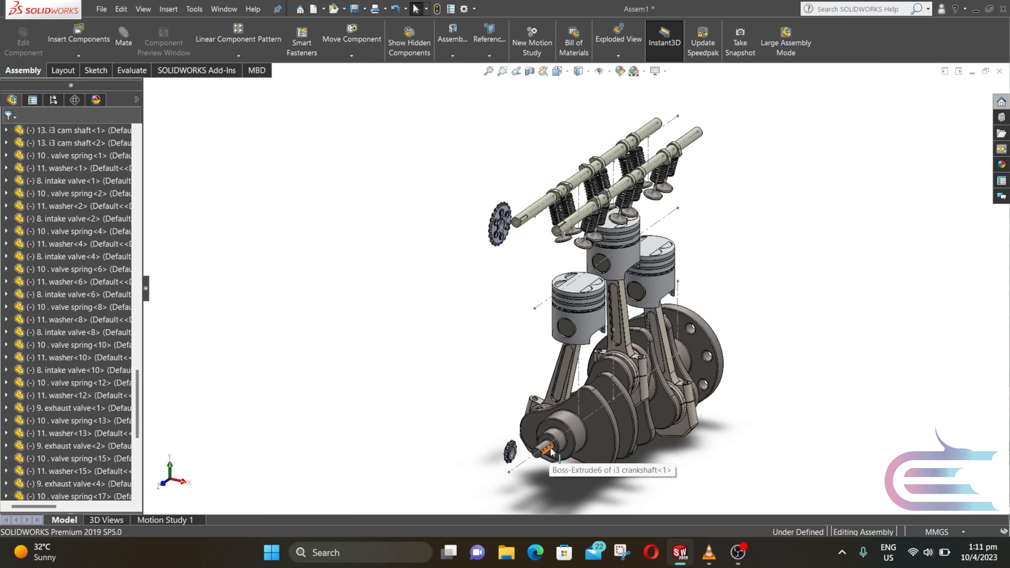
- Mate the crank sprocket's bore concentric with the cylindrical keyed end of the crankshaft
scroll(601, 430, down, 5)
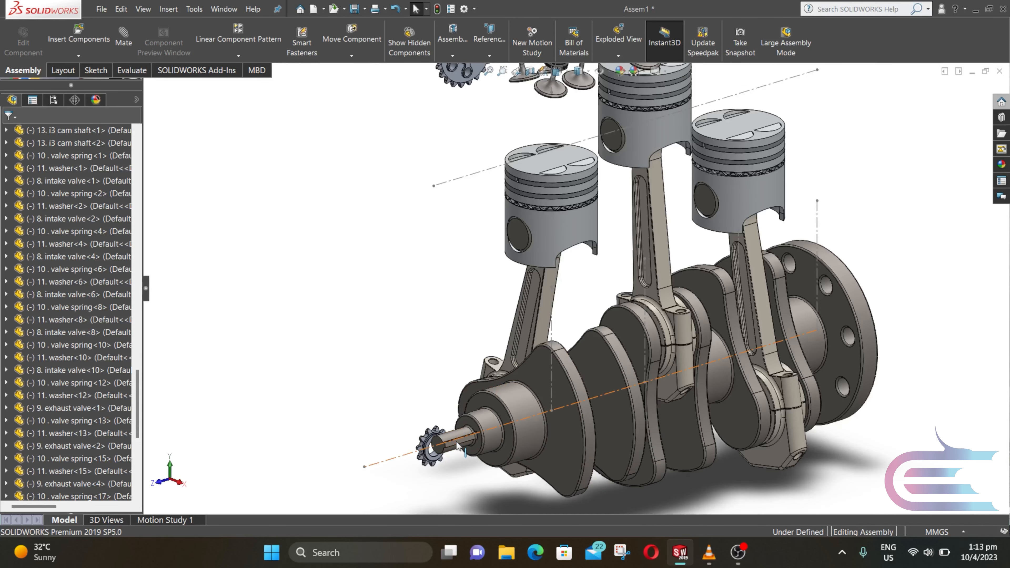
scroll(458, 445, down, 4)
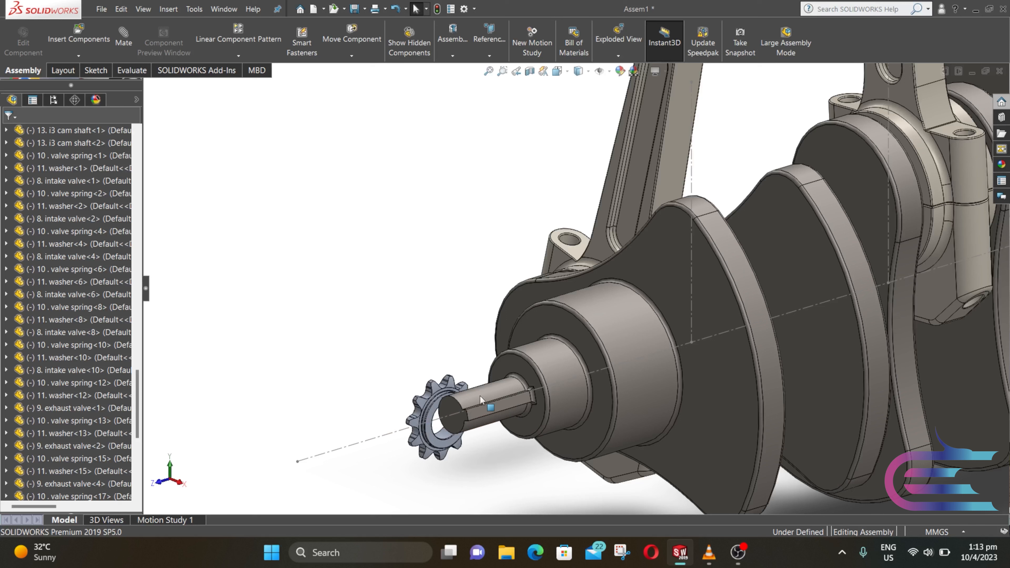
click(477, 395)
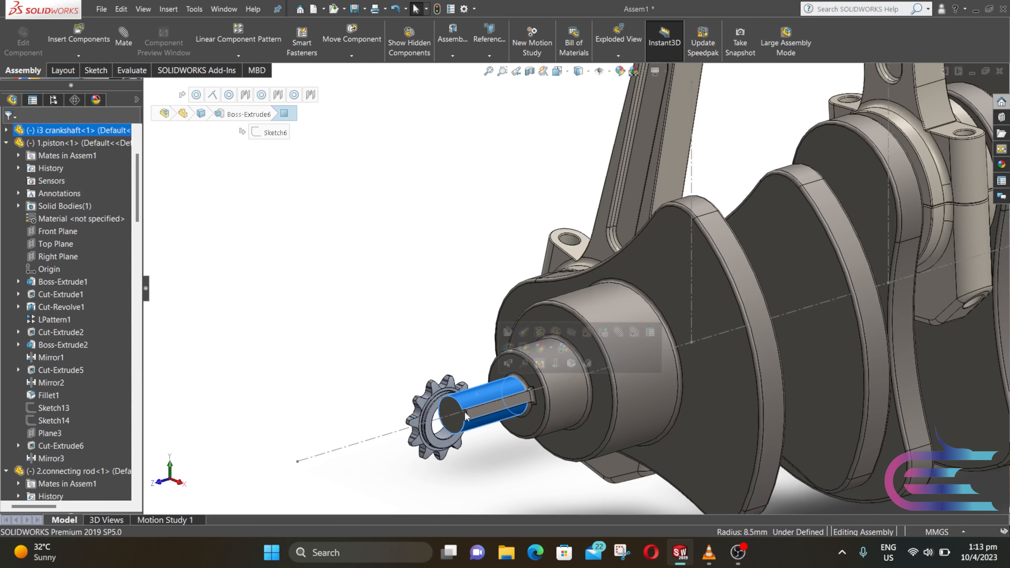
ctrl+click(442, 438)
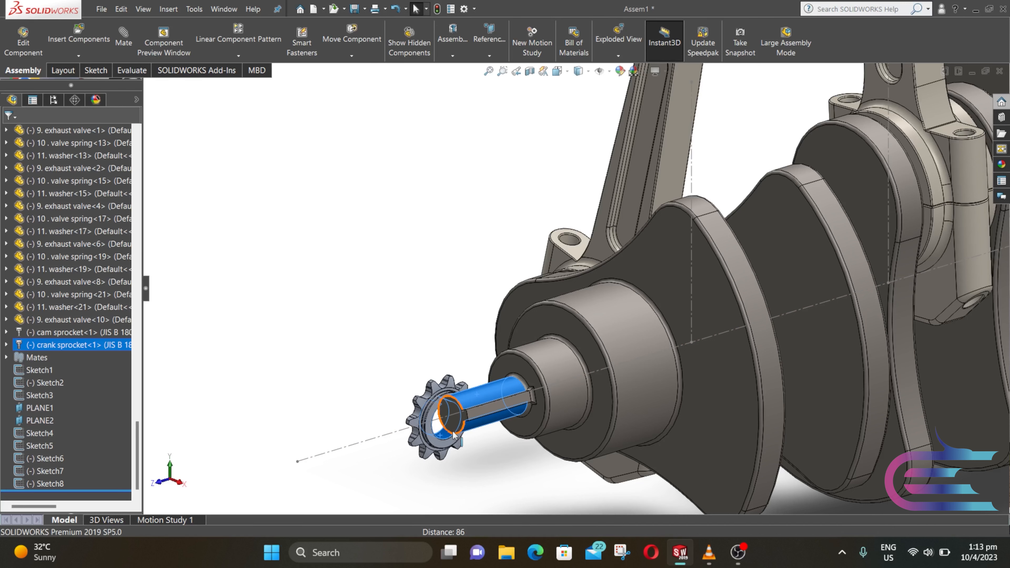
click(130, 38)
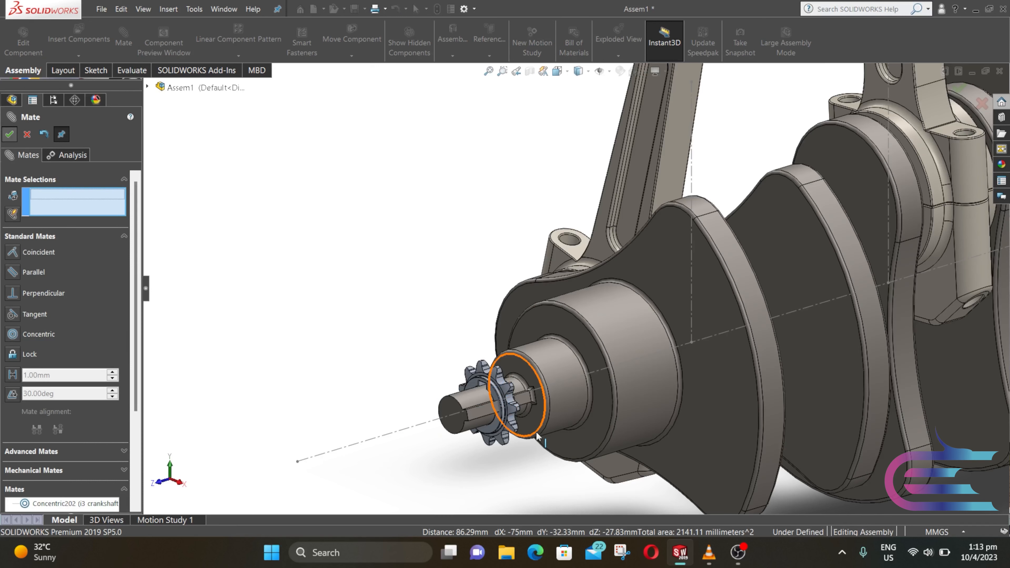
- Add a coincident mate between the side face of the crankshaft's key and the matching crank sprocket keyway face
scroll(537, 435, down, 5)
middle_drag(488, 336, 429, 328)
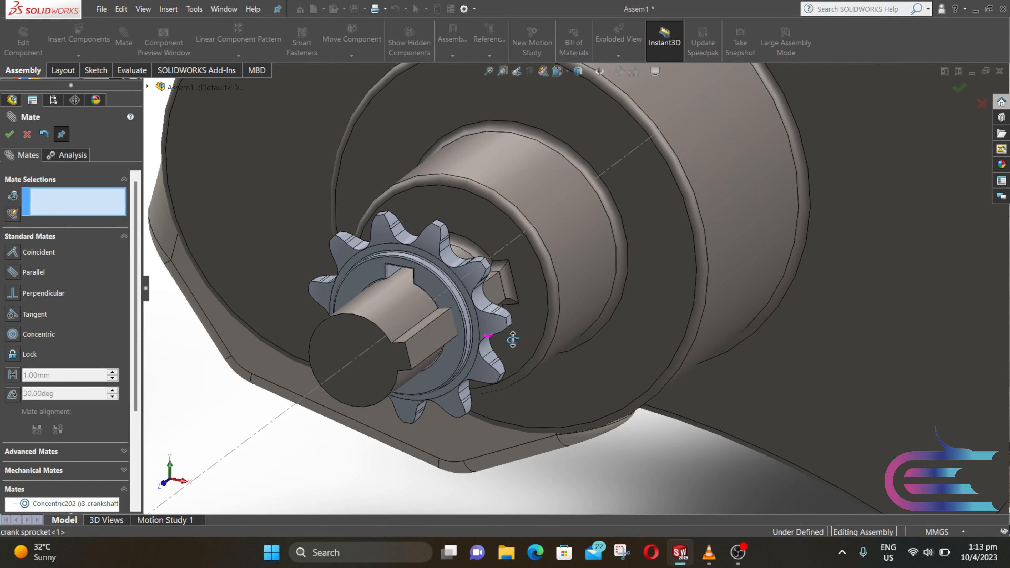
click(434, 332)
middle_drag(406, 275, 428, 310)
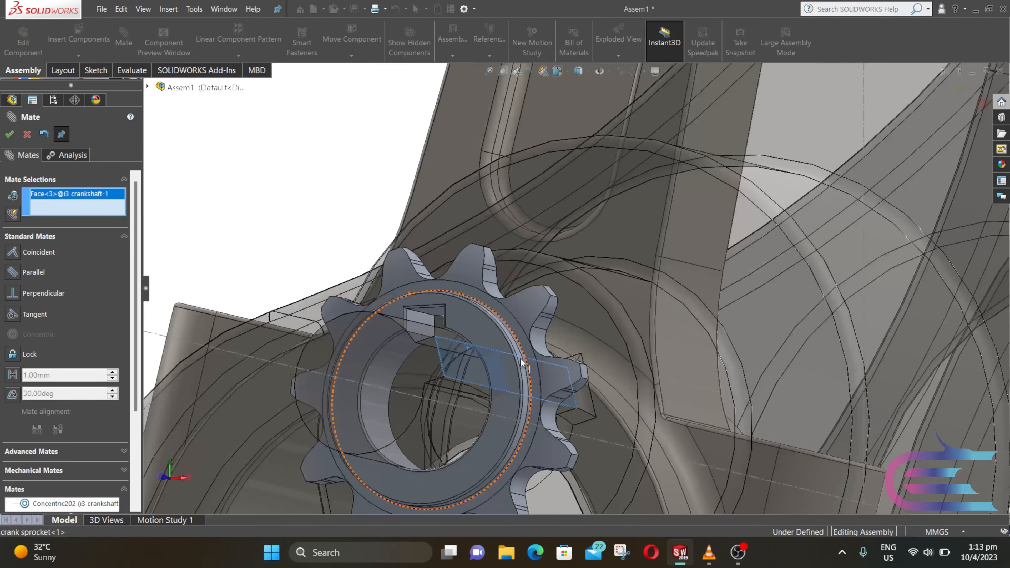
click(431, 310)
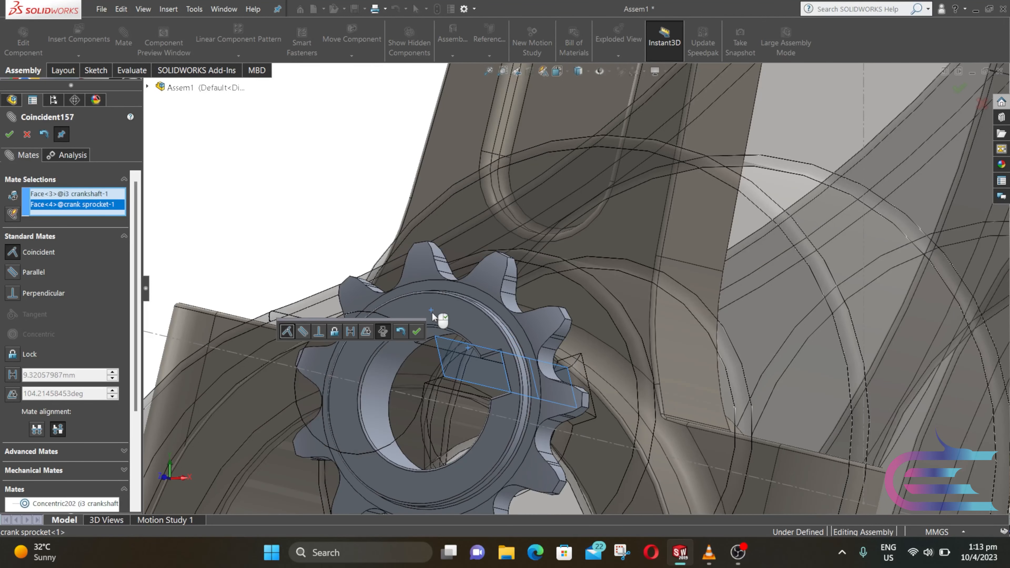
click(417, 331)
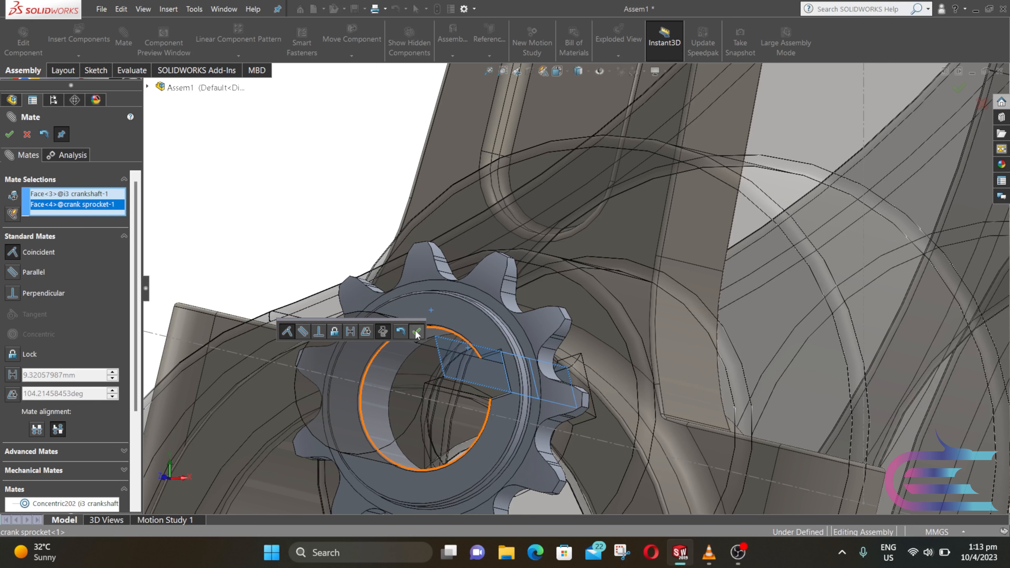
- Mate the crank sprocket's flat front face coincident with the end face of the crankshaft
click(459, 317)
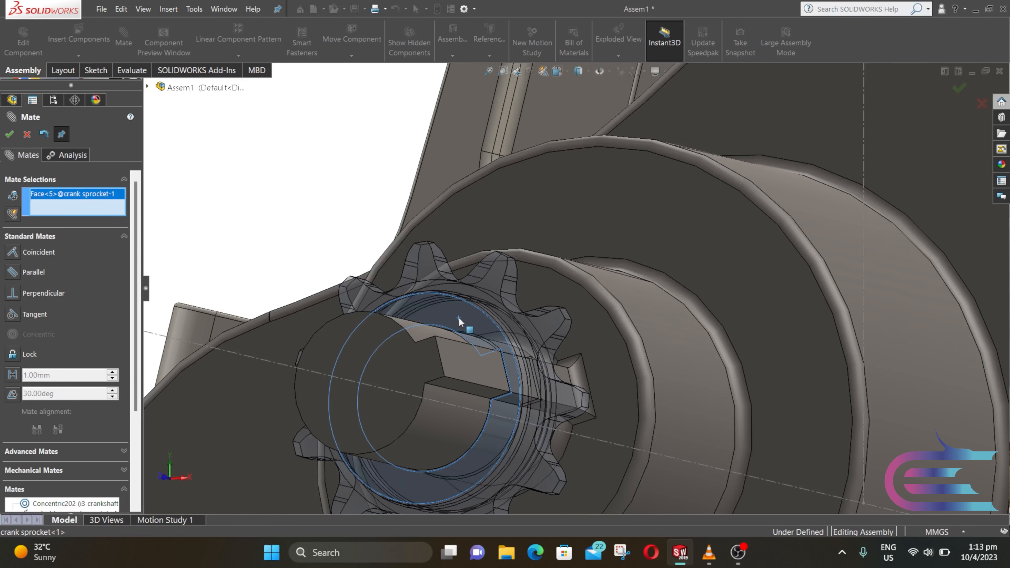
click(370, 351)
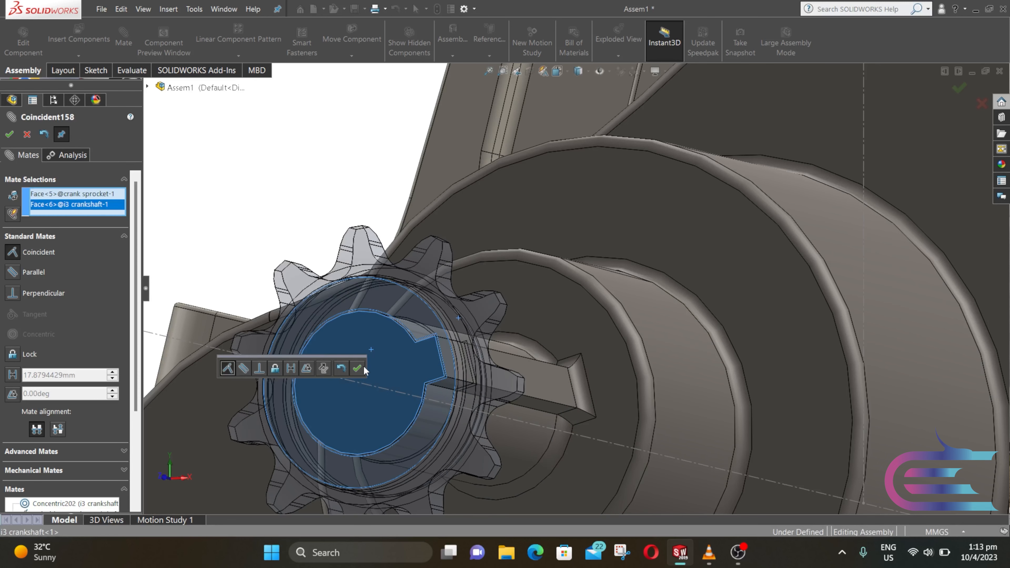
click(359, 367)
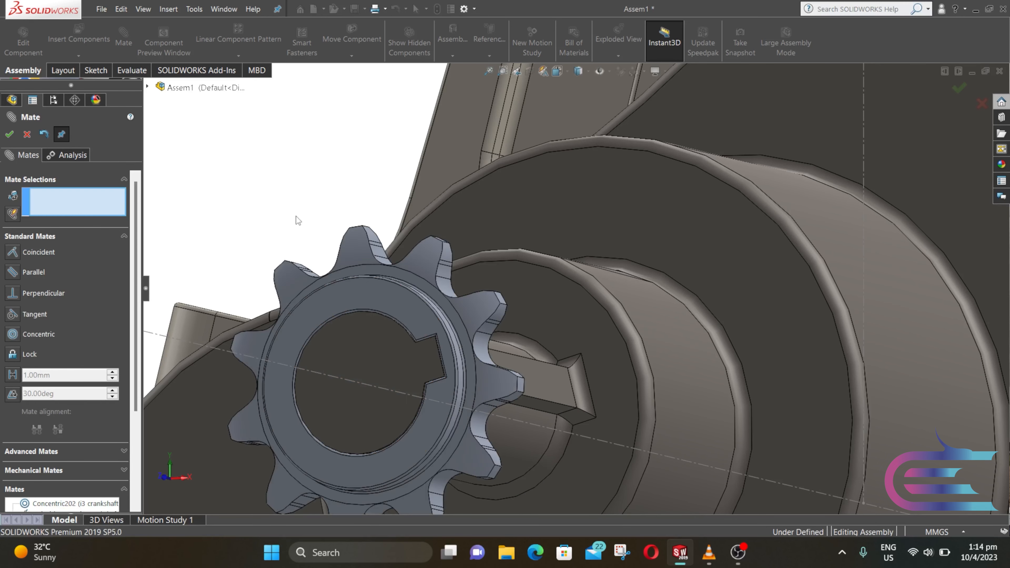
- Mate the cam sprocket's center bore concentric with the keyed end of the nearest camshaft
middle_drag(296, 217, 391, 289)
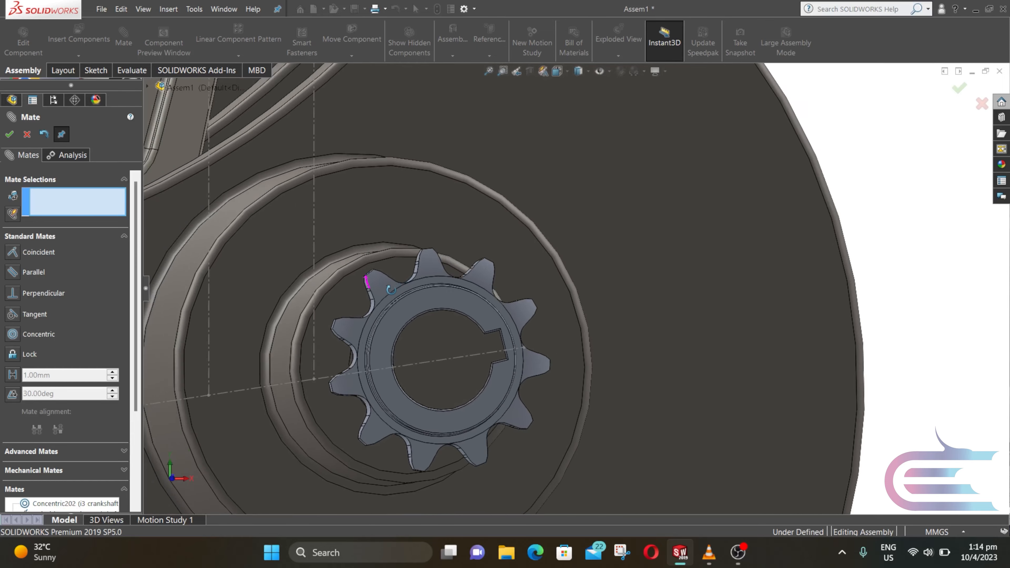
scroll(398, 297, up, 10)
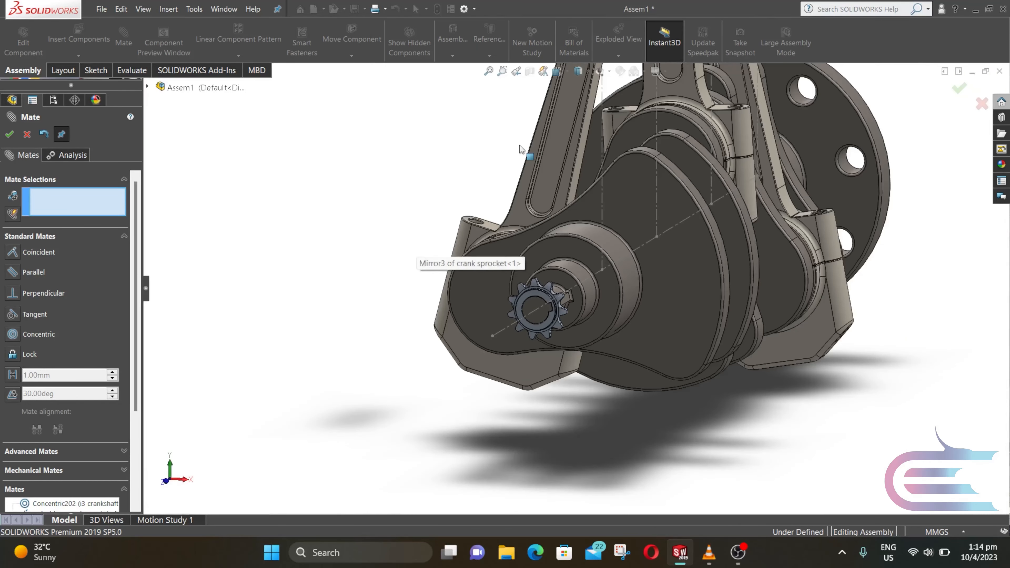
scroll(583, 105, up, 7)
scroll(572, 123, down, 8)
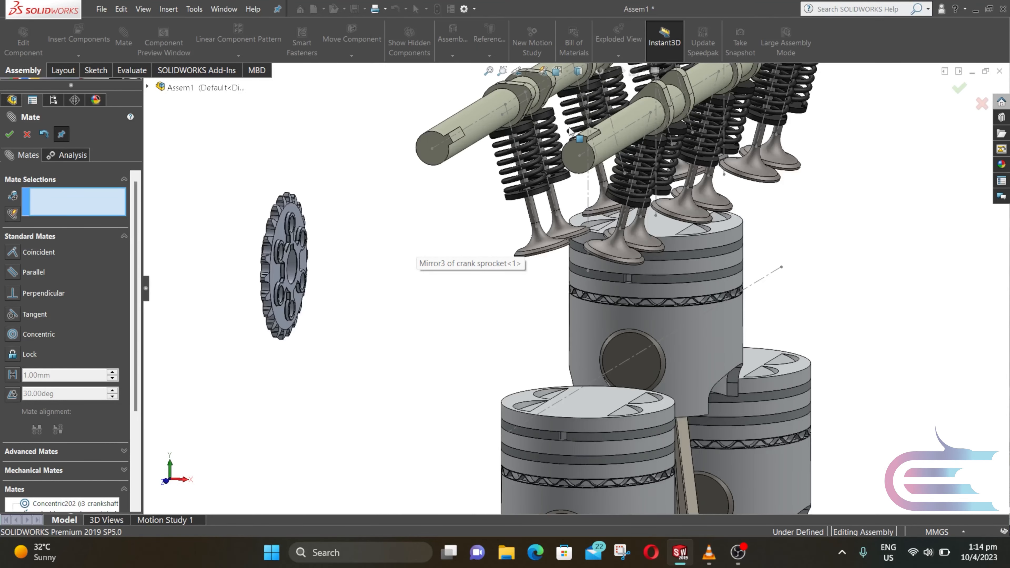
middle_drag(513, 156, 480, 205)
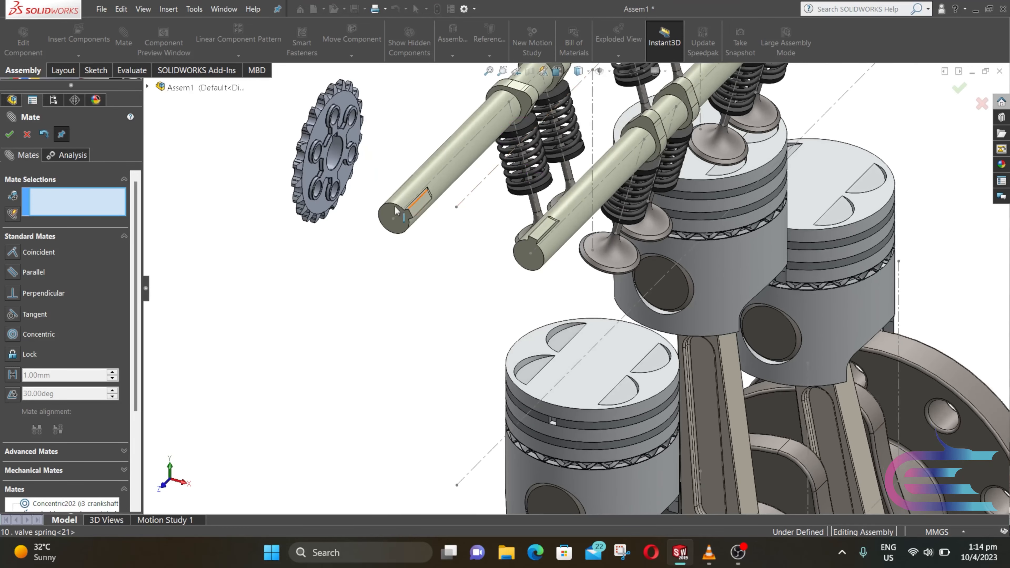
click(336, 153)
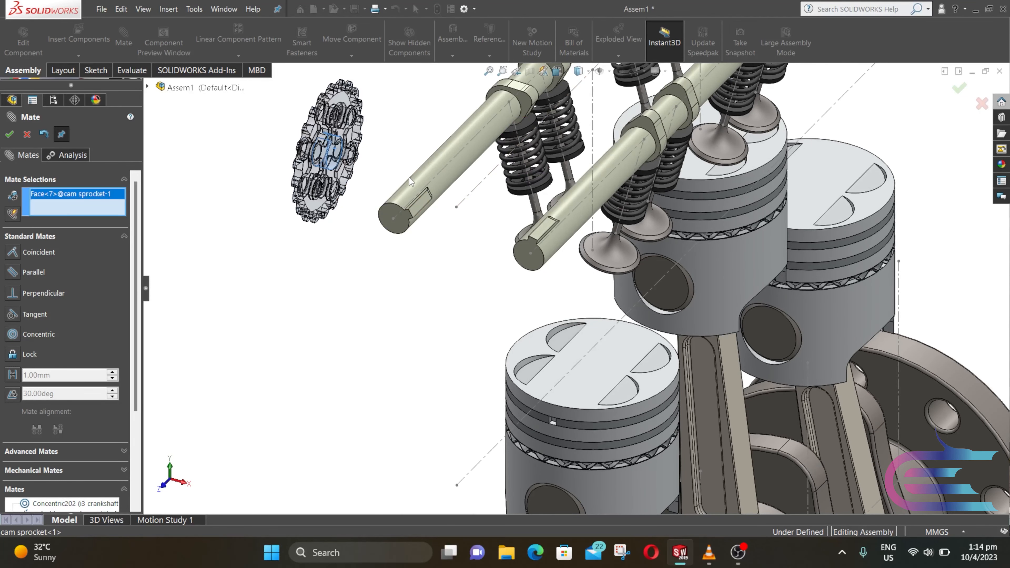
click(414, 190)
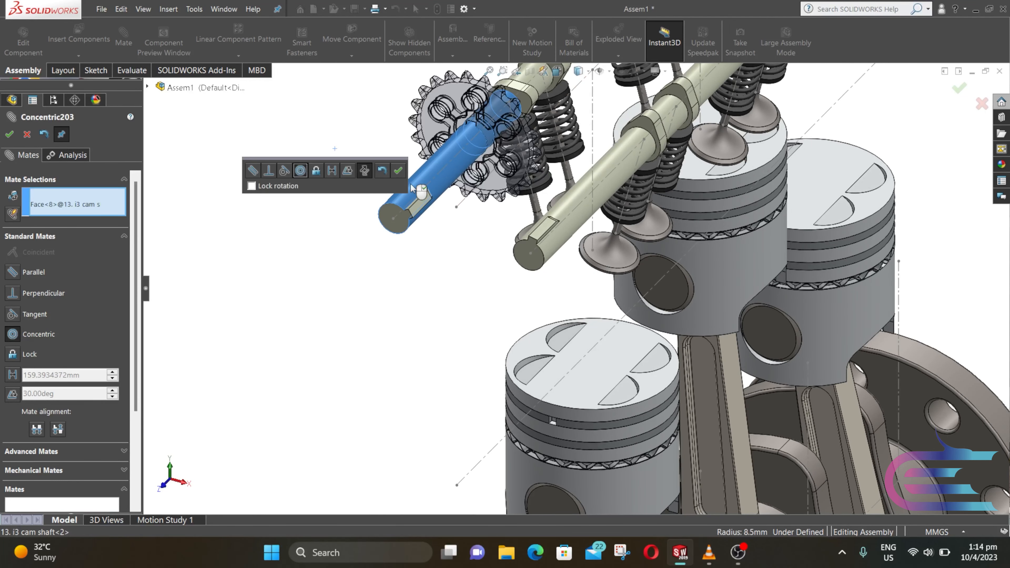
click(395, 172)
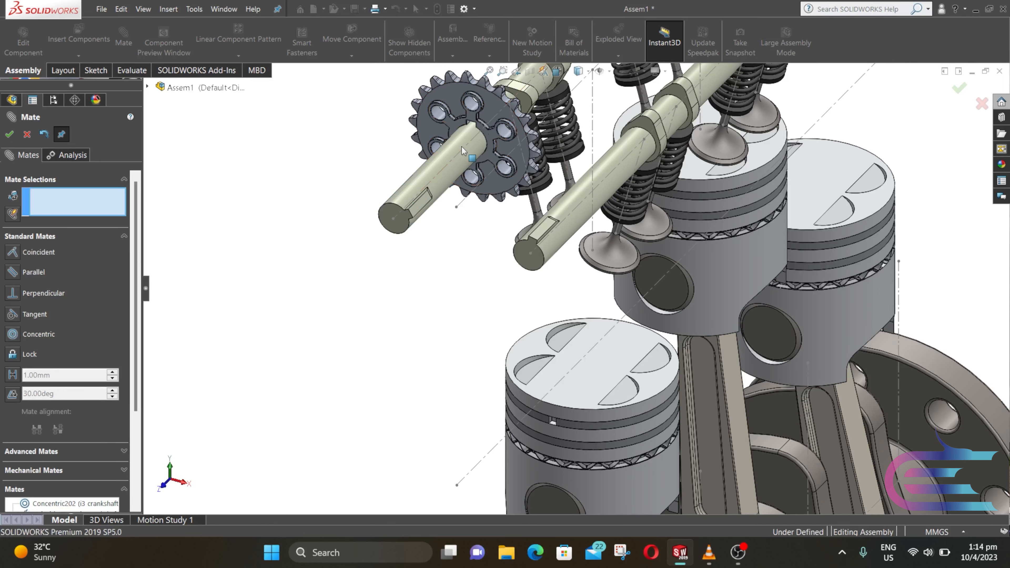
- Slide the cam sprocket along its camshaft and mate its keyway face coincident with the camshaft's key face
drag(457, 163, 438, 290)
middle_drag(438, 290, 422, 225)
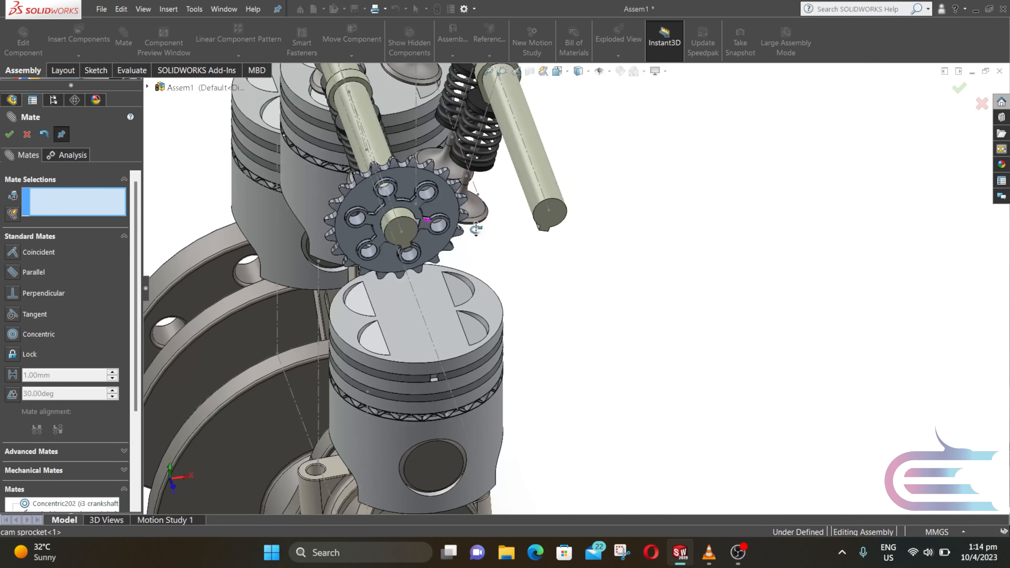
scroll(422, 225, down, 5)
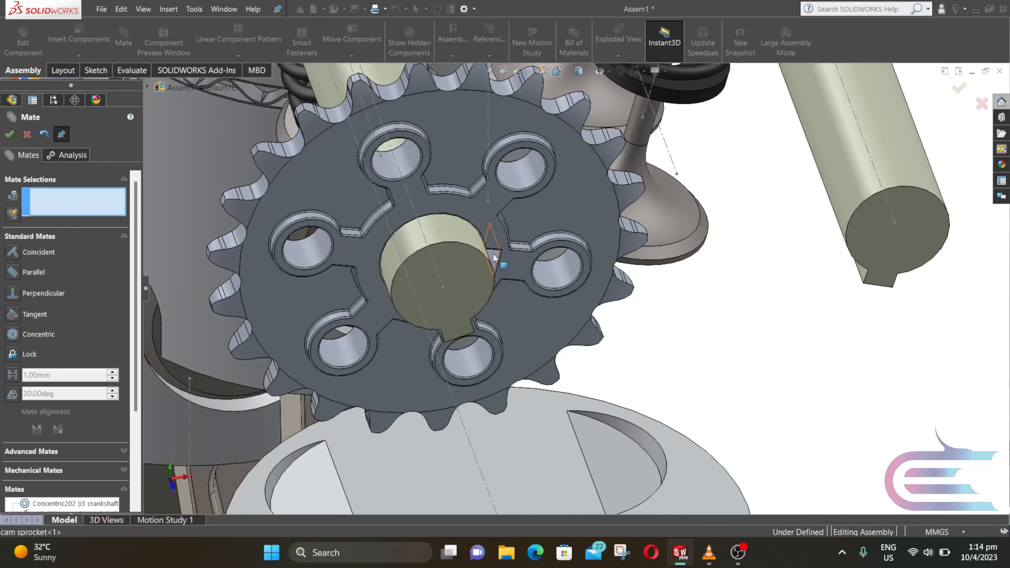
click(493, 257)
middle_drag(493, 258, 502, 97)
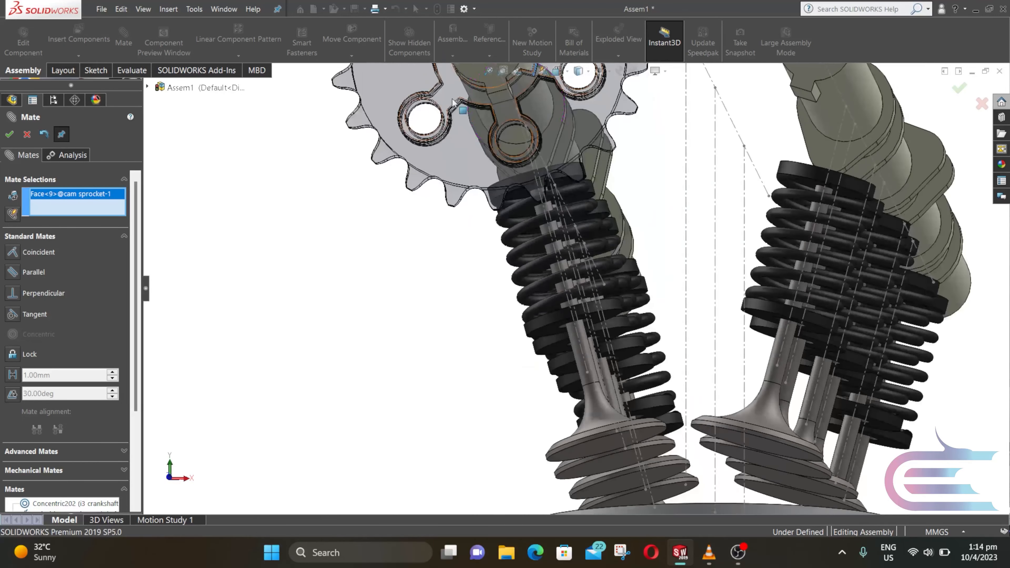
click(502, 96)
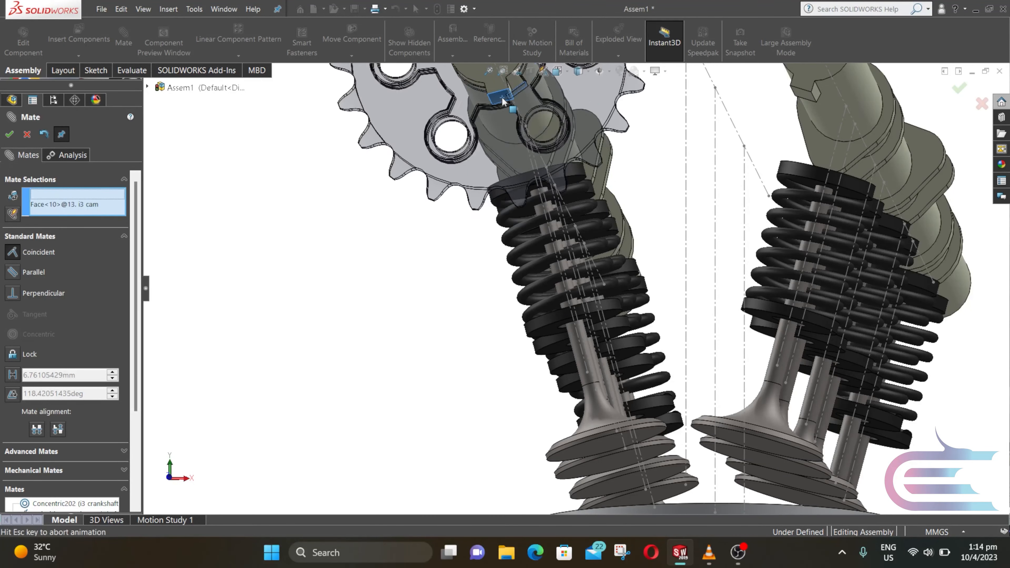
scroll(515, 108, up, 1)
scroll(516, 108, down, 3)
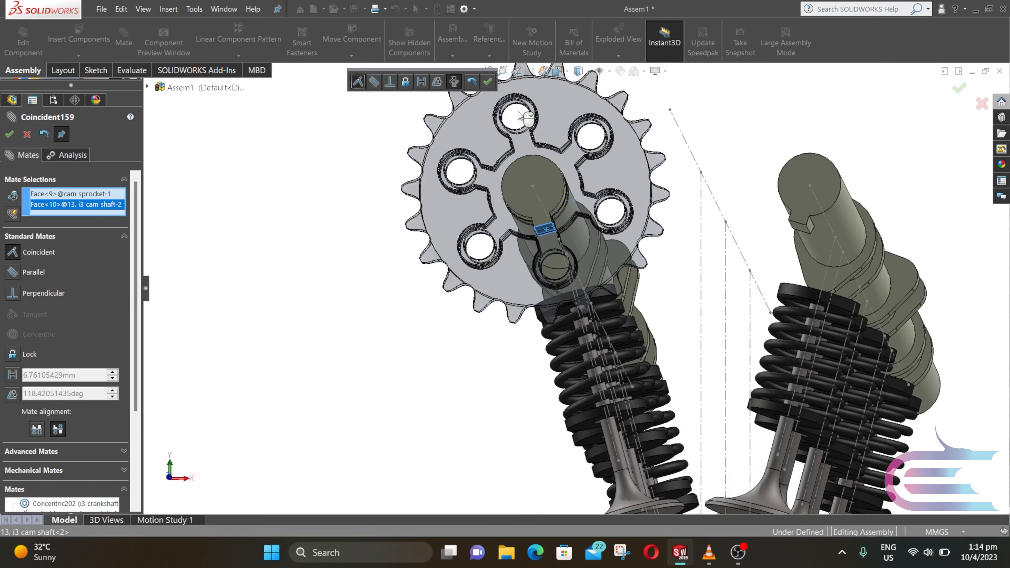
click(488, 82)
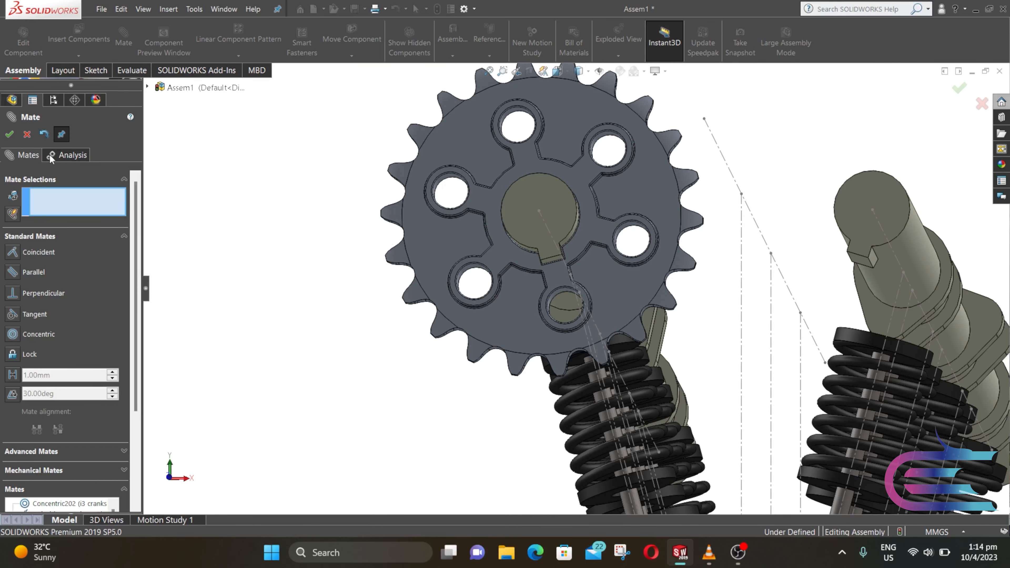
- Begin a Copy with Mates of the cam sprocket mounted on the first camshaft, keeping its concentric and coincident mates
key(Escape)
click(78, 56)
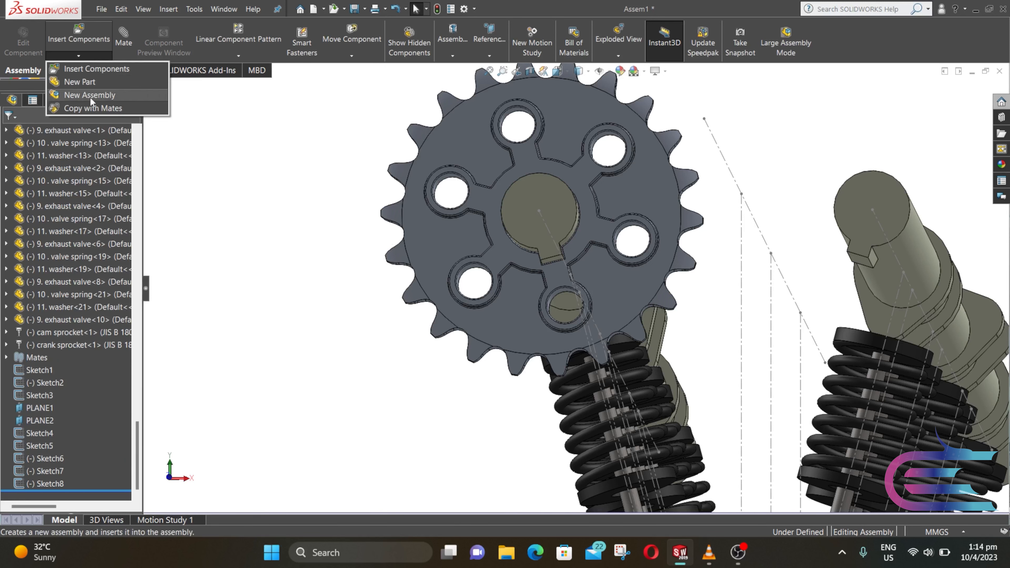
click(98, 108)
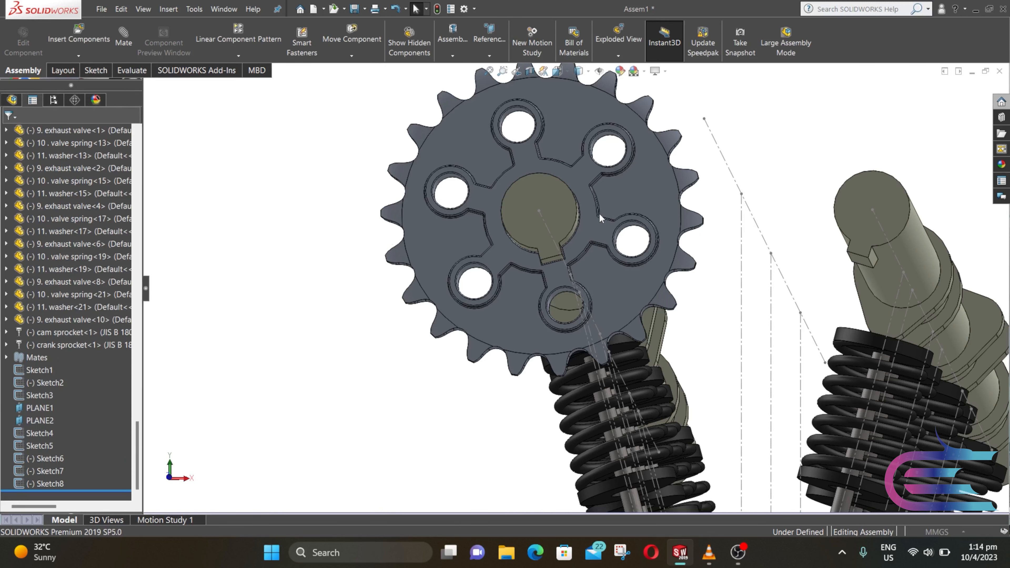
scroll(785, 238, up, 2)
middle_drag(787, 239, 801, 259)
scroll(806, 221, up, 1)
scroll(796, 217, down, 2)
middle_drag(788, 213, 745, 229)
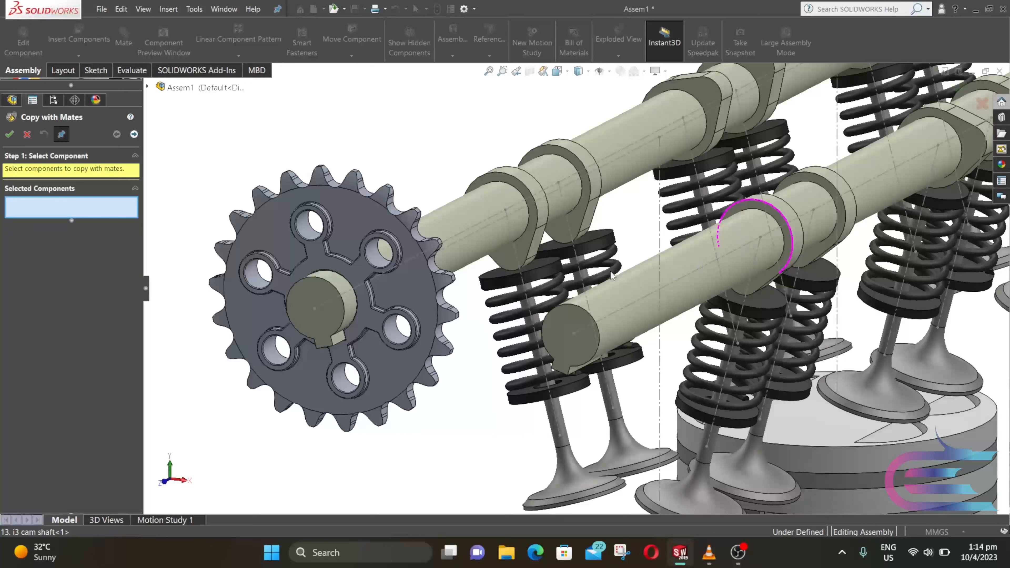
click(418, 287)
click(134, 134)
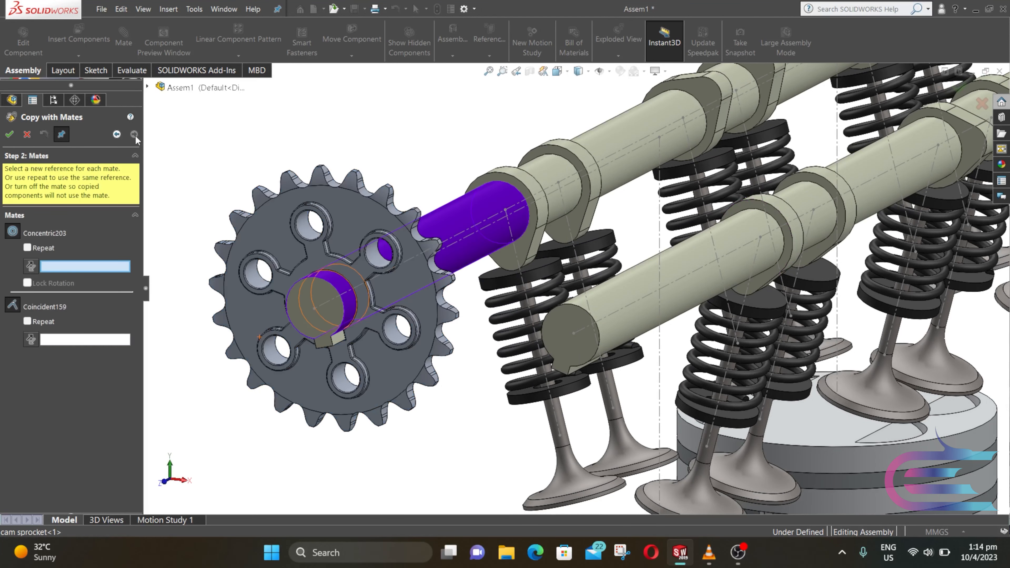
- Place the cam sprocket copy on the second camshaft, using its cylindrical face as concentric reference and its key face as coincident reference
click(620, 295)
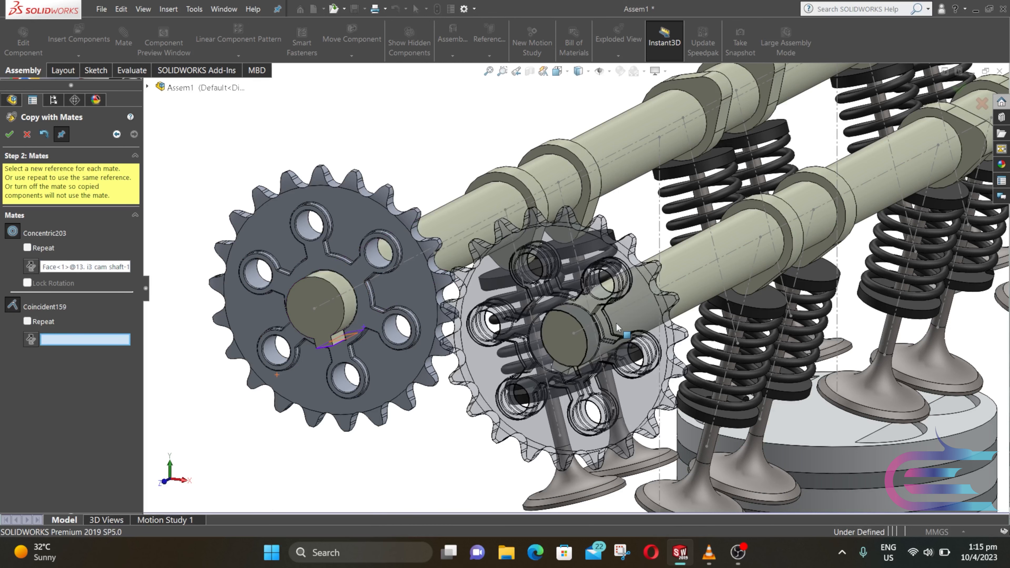
middle_drag(618, 327, 577, 185)
scroll(581, 195, down, 3)
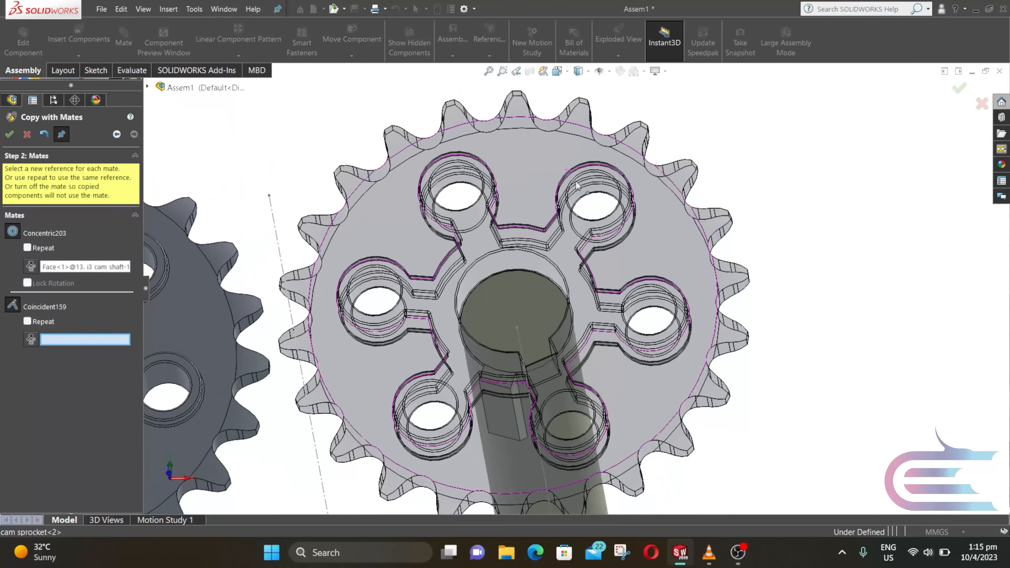
click(497, 410)
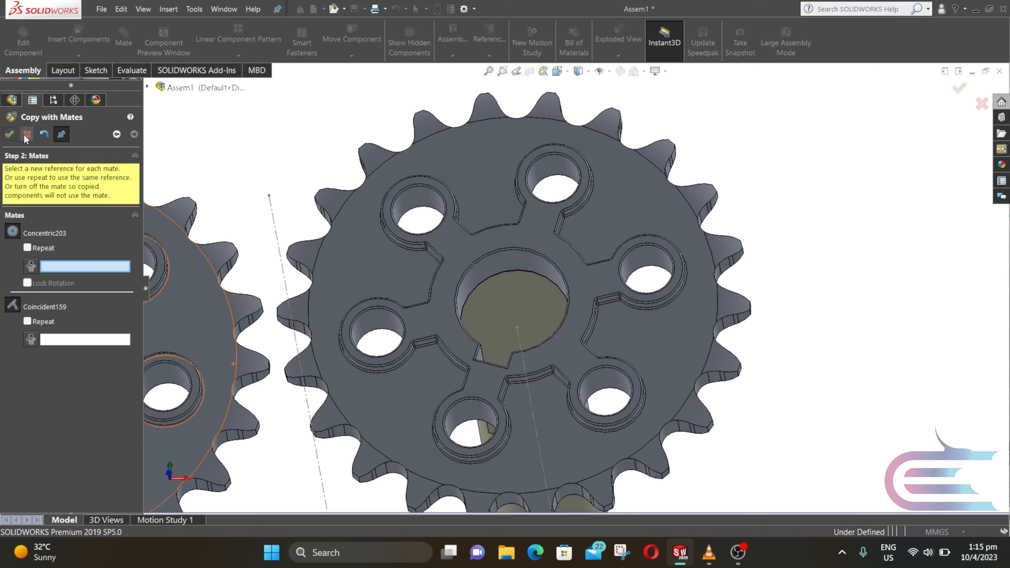
click(26, 135)
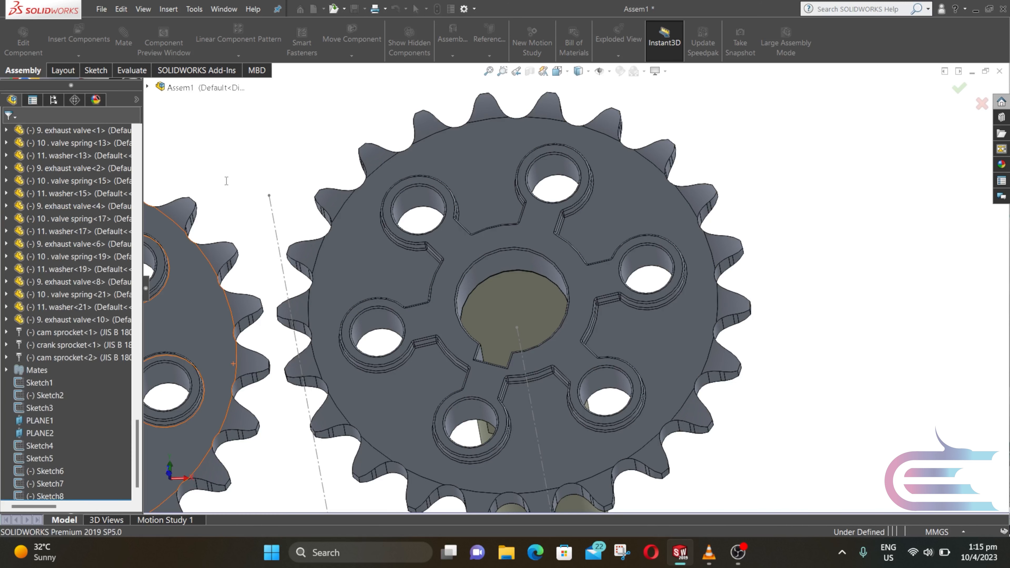
- Examine the alignment of the crank sprocket with the two cam sprockets across the whole engine assembly
scroll(255, 227, up, 6)
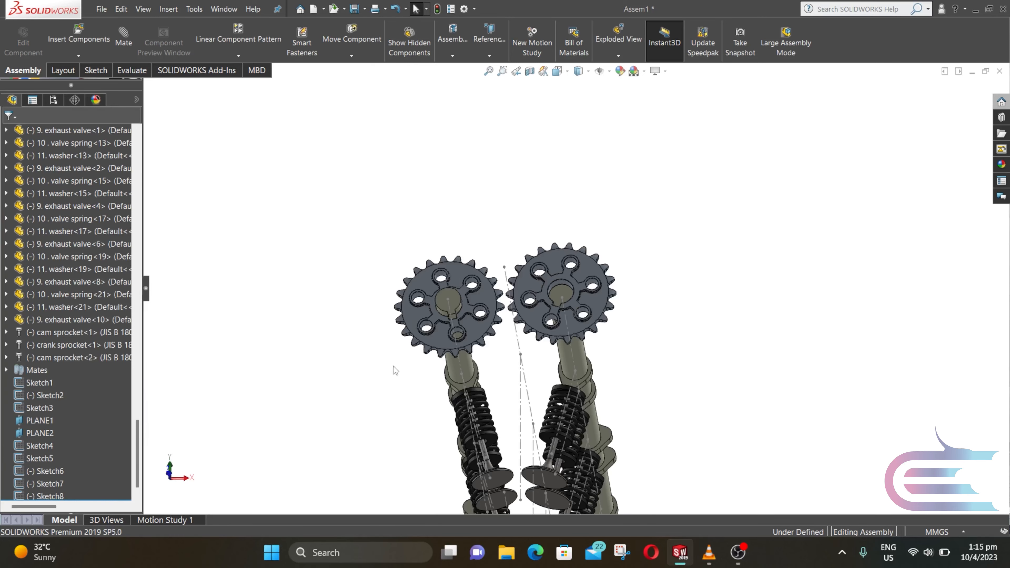
scroll(470, 423, up, 2)
middle_drag(511, 424, 491, 457)
scroll(498, 474, up, 2)
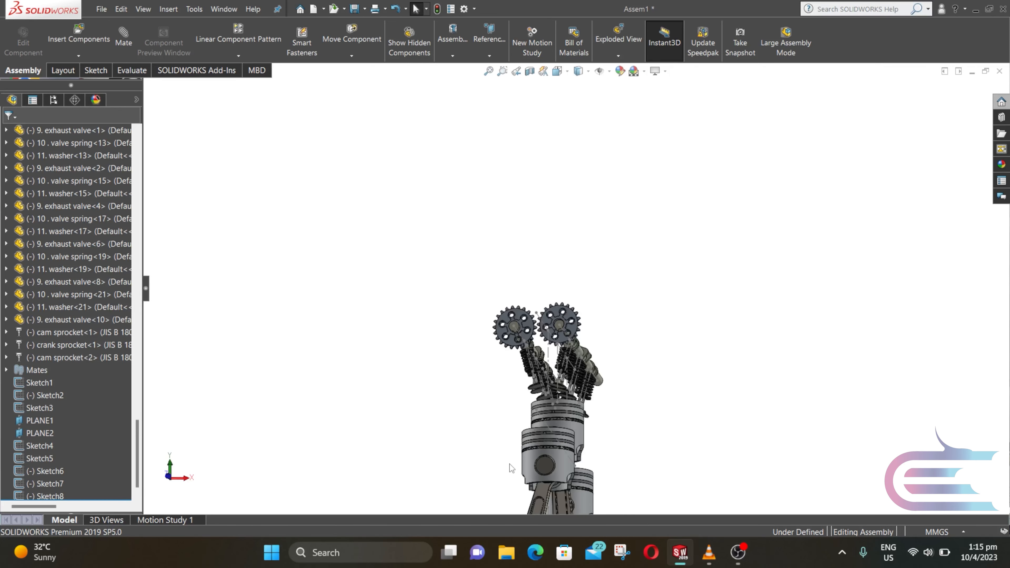
scroll(510, 465, up, 2)
scroll(547, 450, down, 2)
middle_drag(578, 387, 542, 462)
scroll(573, 502, down, 2)
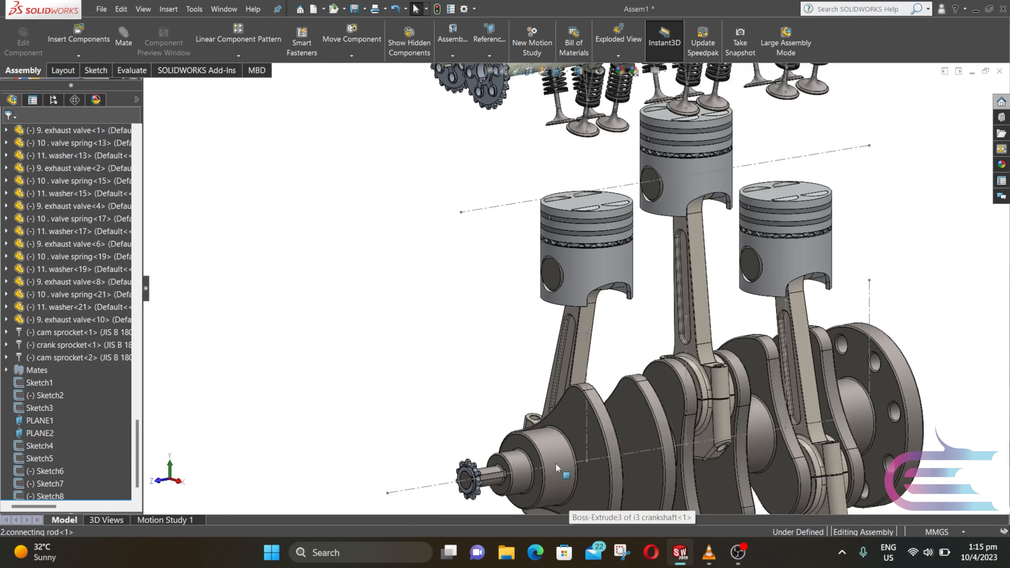
scroll(503, 294, up, 2)
scroll(530, 148, down, 2)
scroll(531, 148, up, 2)
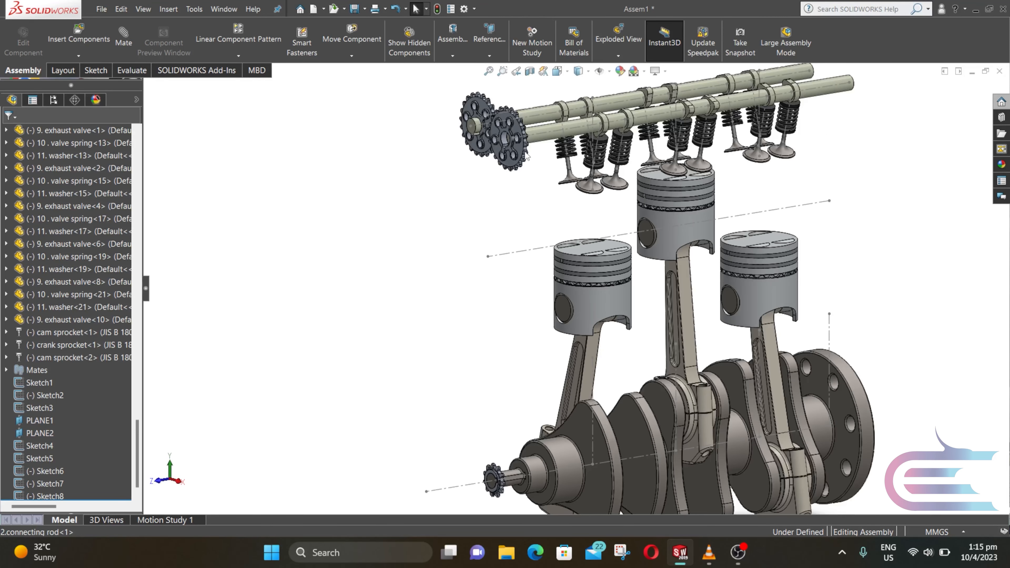
- Mate Plane6 of the crank sprocket coincident with Plane4 of the first cam sprocket
click(7, 345)
click(59, 473)
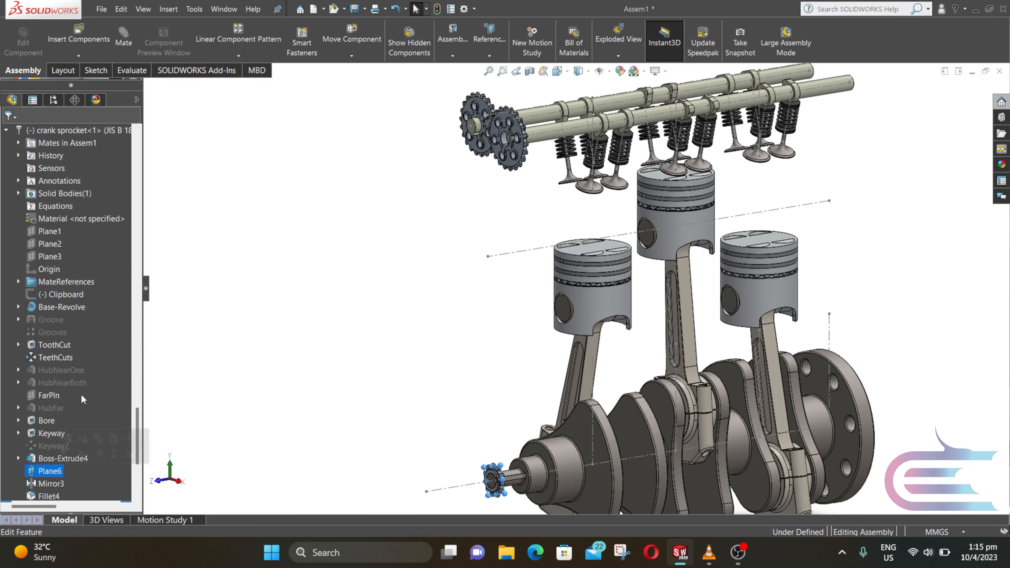
scroll(83, 398, up, 3)
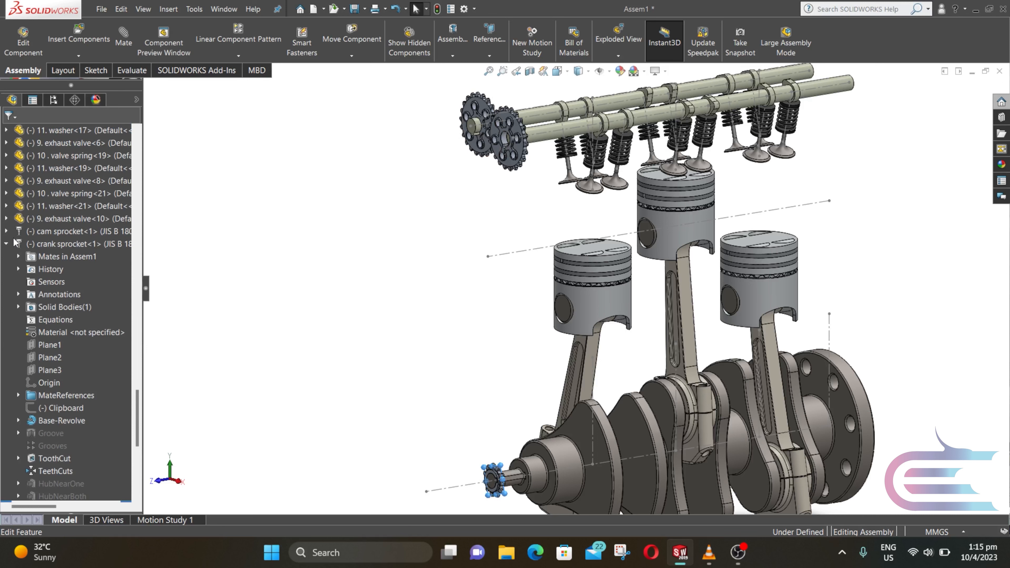
click(7, 231)
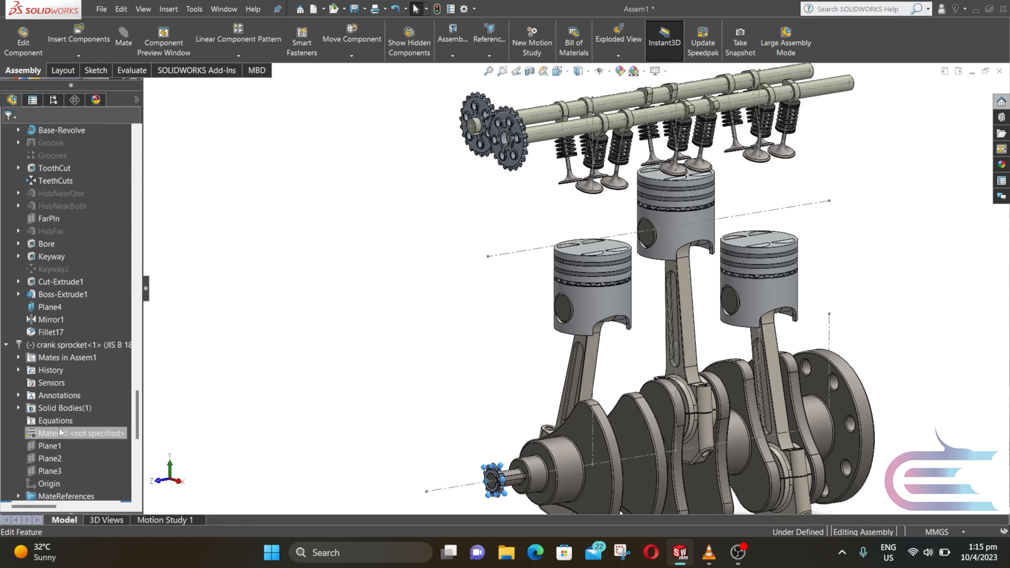
click(50, 308)
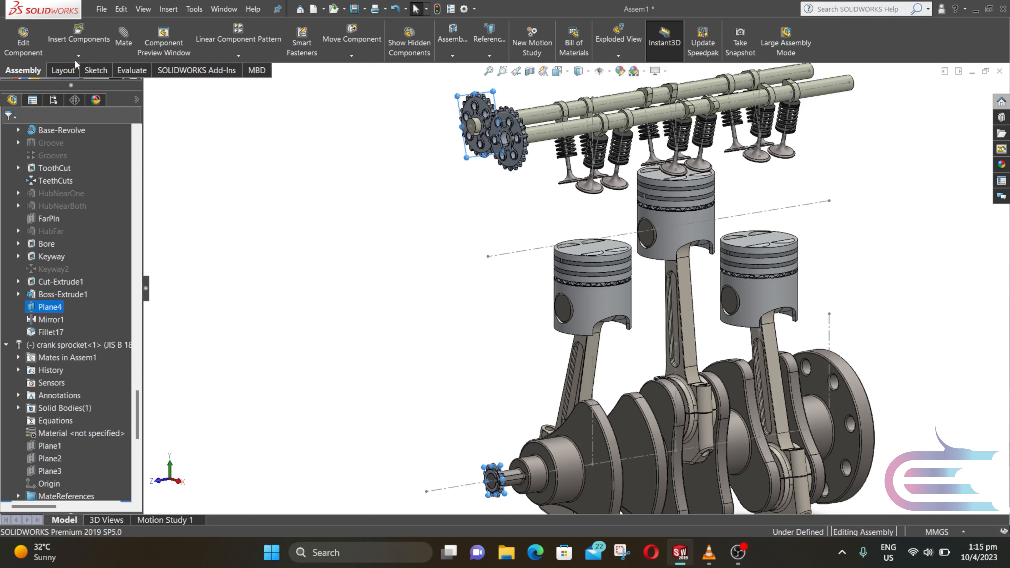
click(124, 44)
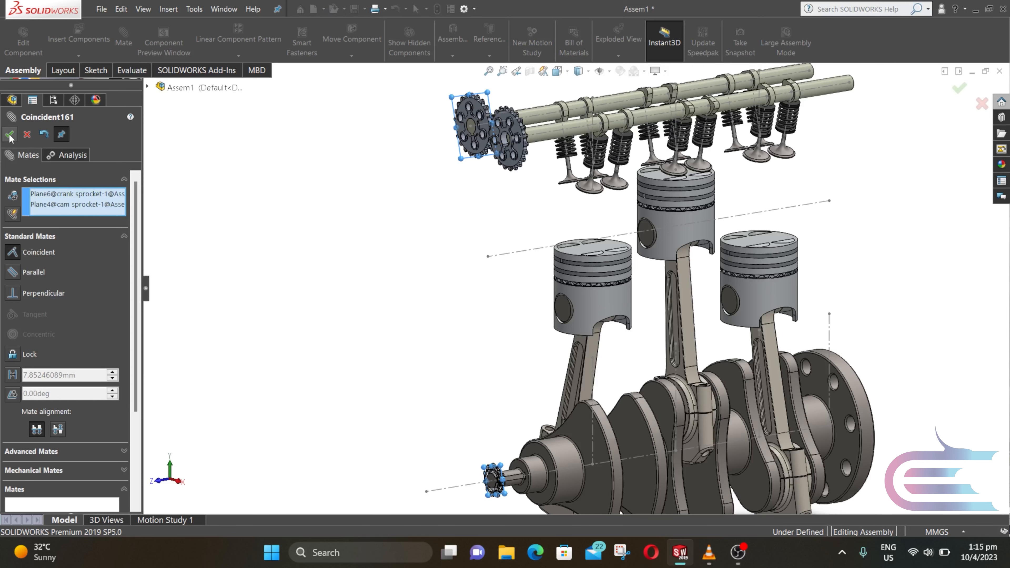
click(9, 135)
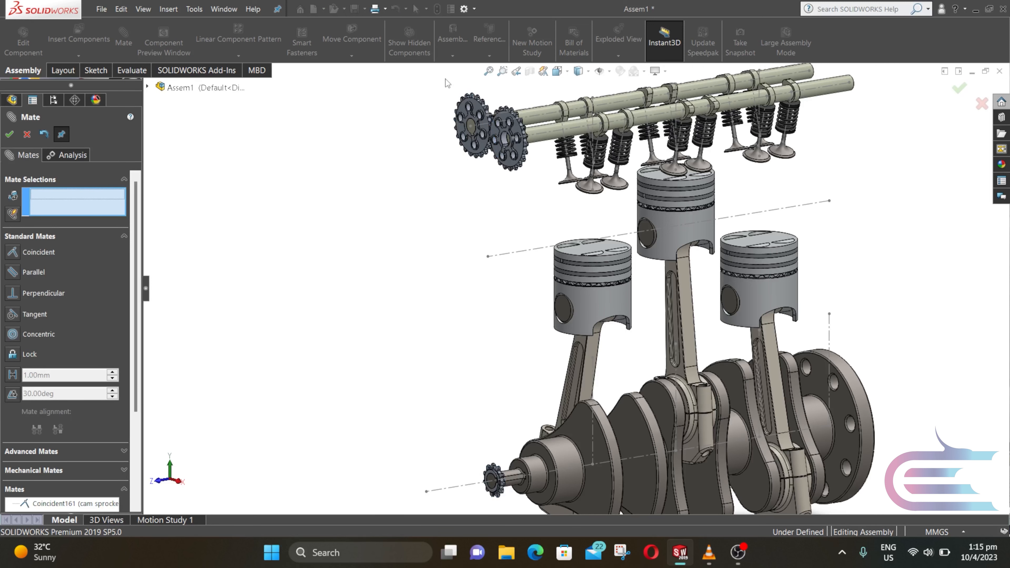
- Mate the front faces of the two cam sprockets coincident so both lie in the same plane
scroll(474, 97, down, 8)
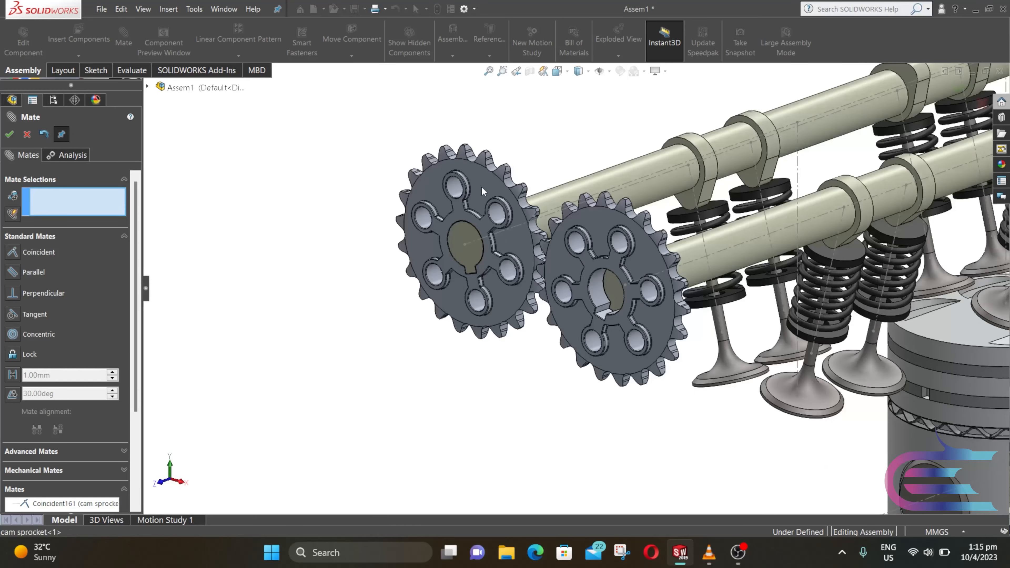
click(481, 187)
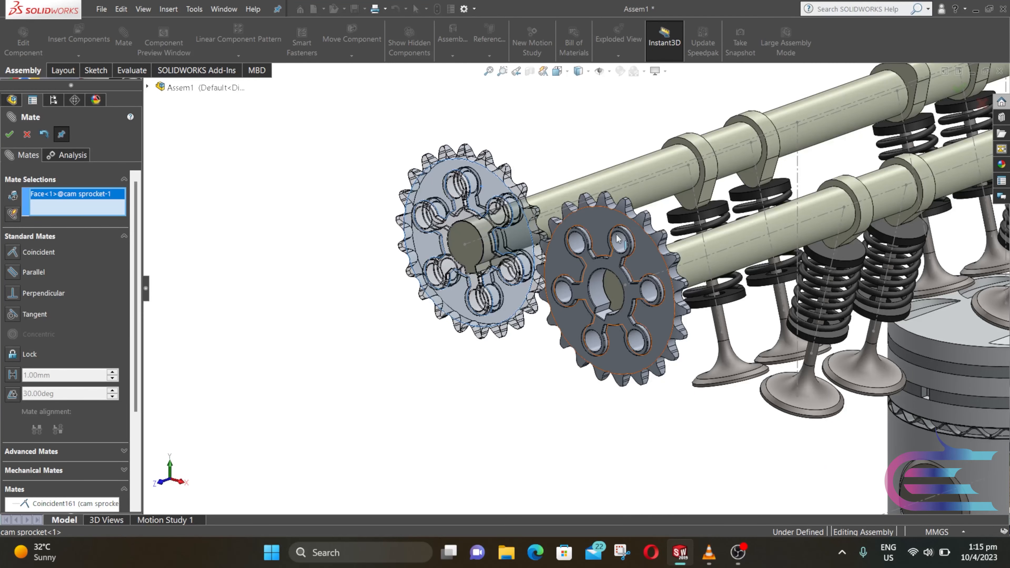
click(600, 222)
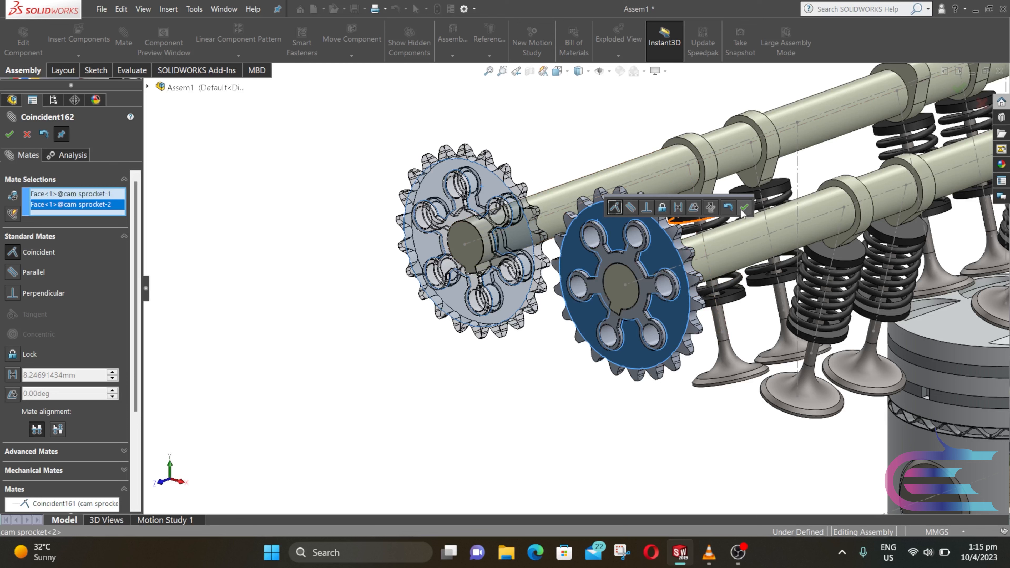
click(744, 208)
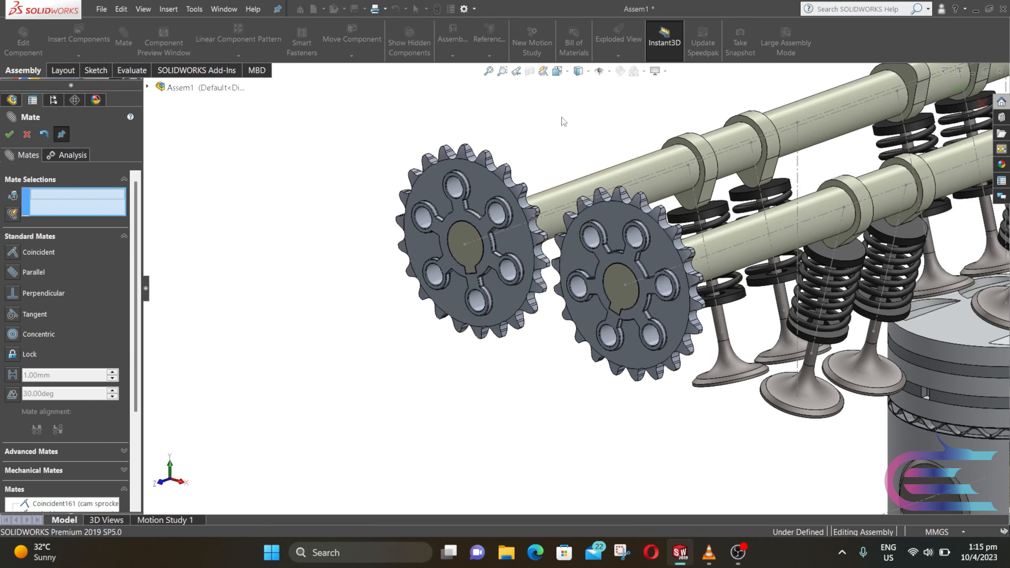
- Rotate the crankshaft by its front web until the front piston is at the top of its stroke
scroll(573, 156, up, 2)
middle_drag(610, 179, 612, 204)
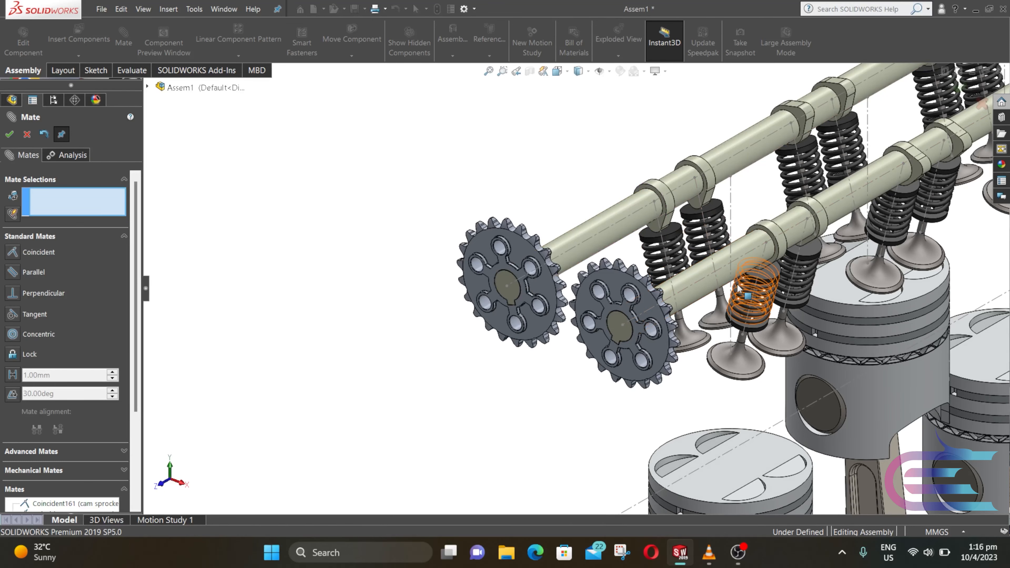
middle_drag(765, 223, 762, 160)
scroll(763, 160, up, 8)
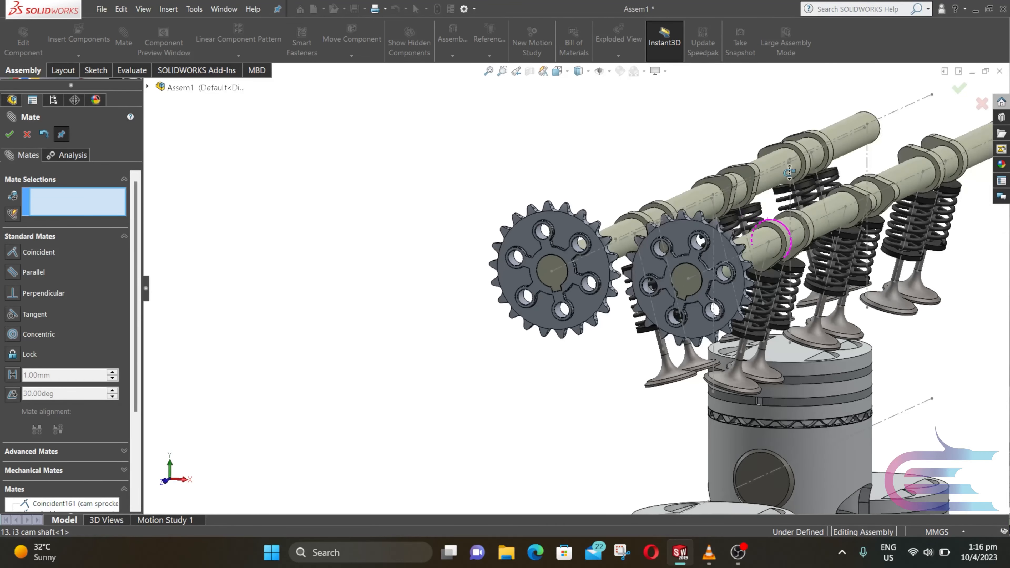
scroll(612, 456, down, 5)
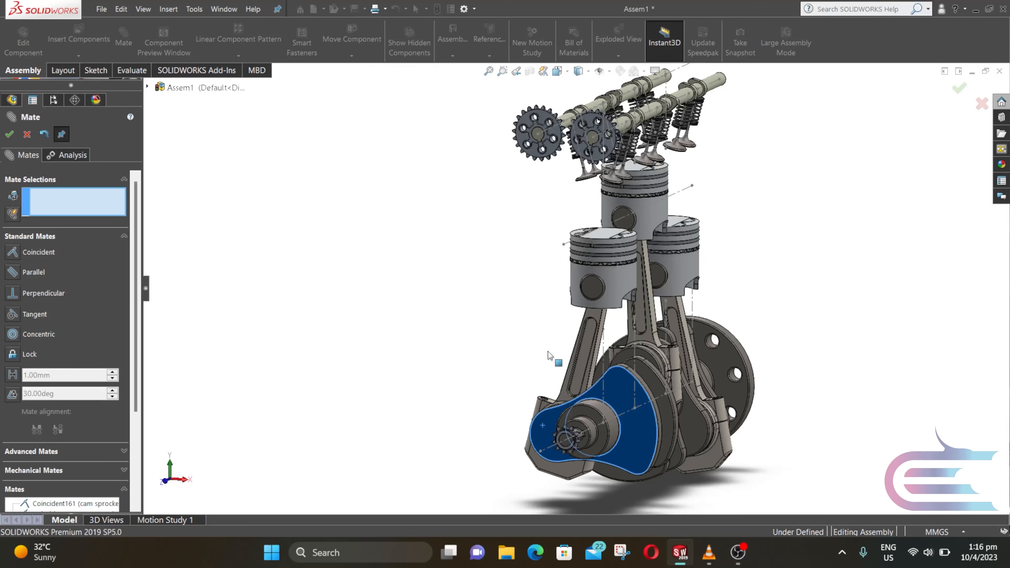
drag(551, 336, 615, 295)
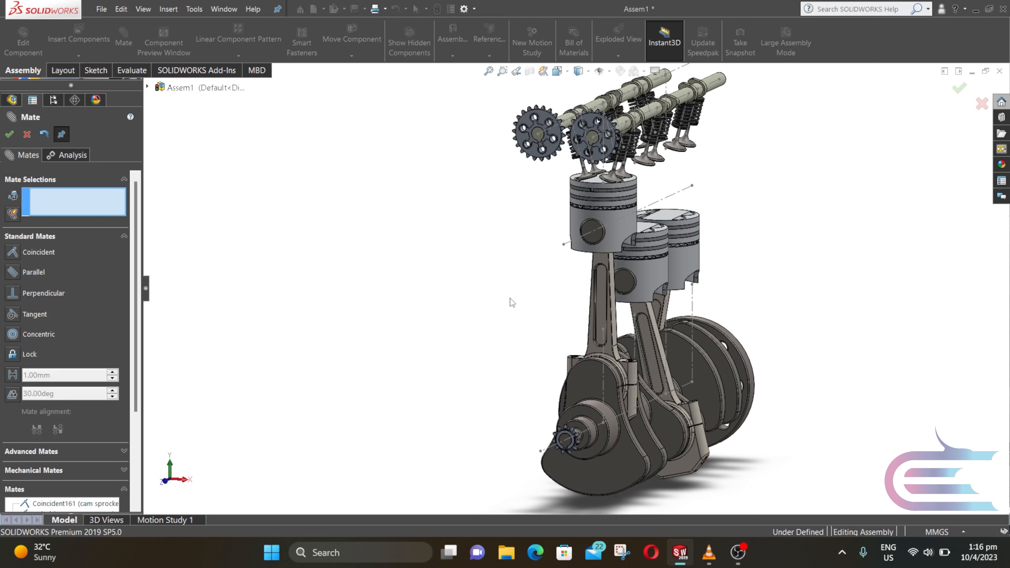
- Turn the cam sprockets to adjust the camshaft orientation above the raised front piston
middle_drag(581, 213, 605, 185)
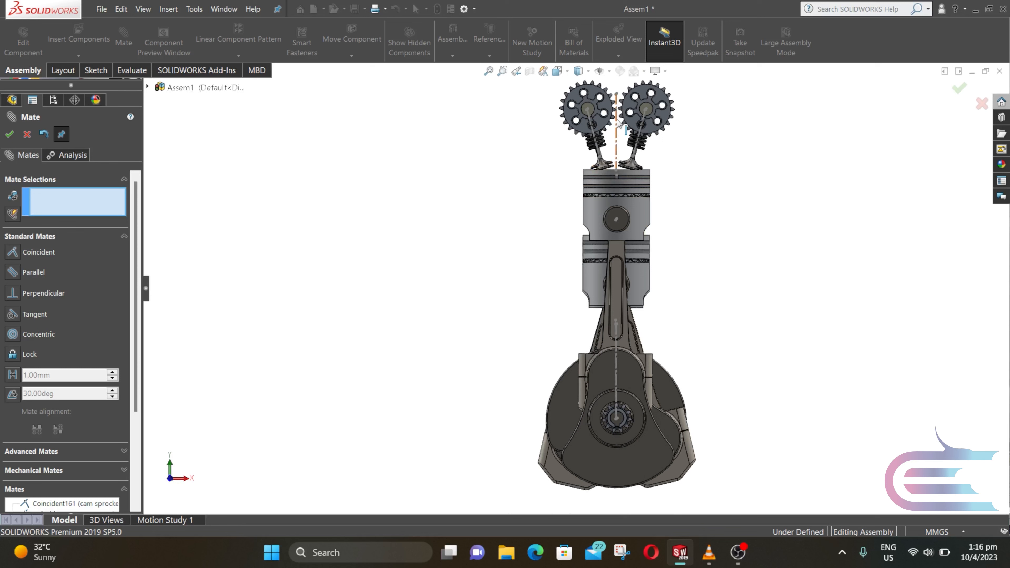
scroll(618, 125, down, 2)
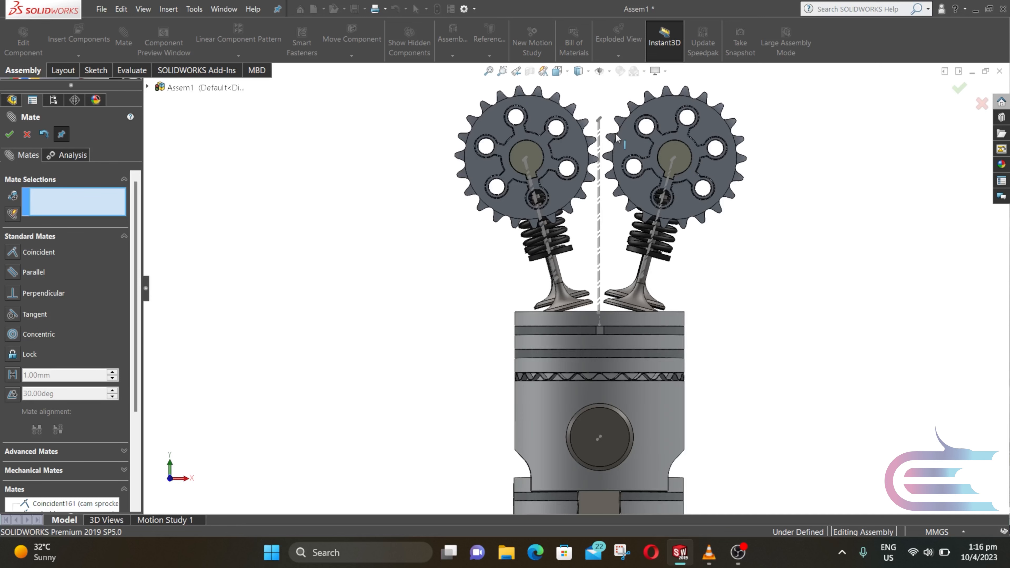
middle_drag(617, 138, 668, 304)
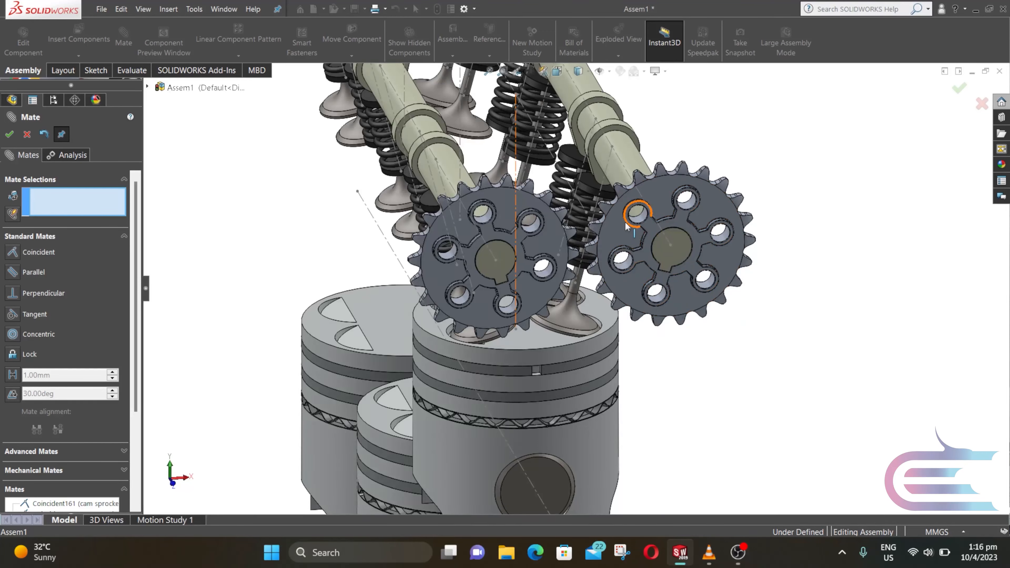
scroll(659, 376, down, 3)
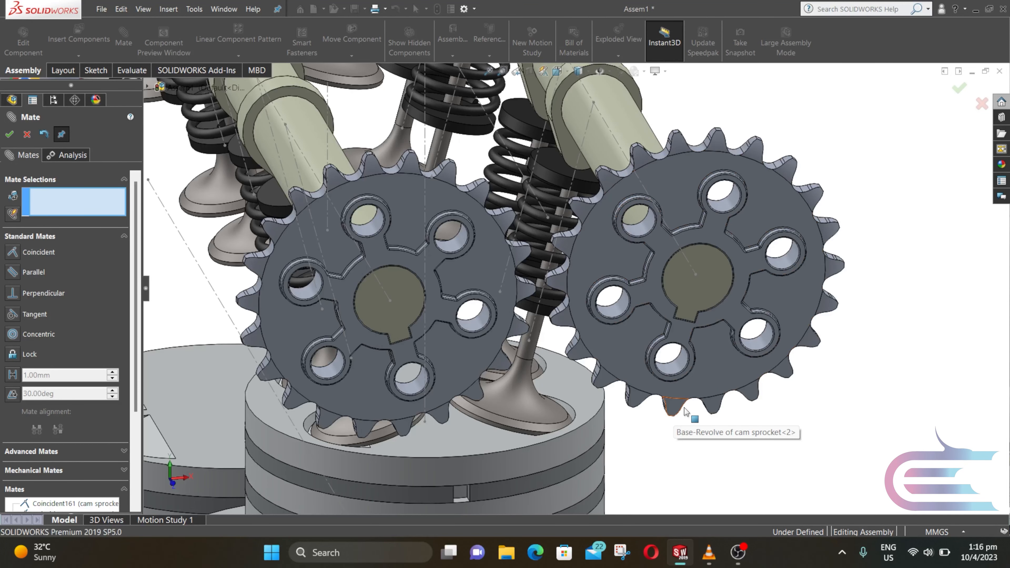
drag(688, 413, 719, 421)
scroll(663, 331, up, 1)
middle_drag(663, 330, 535, 372)
drag(473, 361, 408, 343)
scroll(504, 301, up, 3)
middle_drag(509, 219, 573, 216)
scroll(510, 262, down, 5)
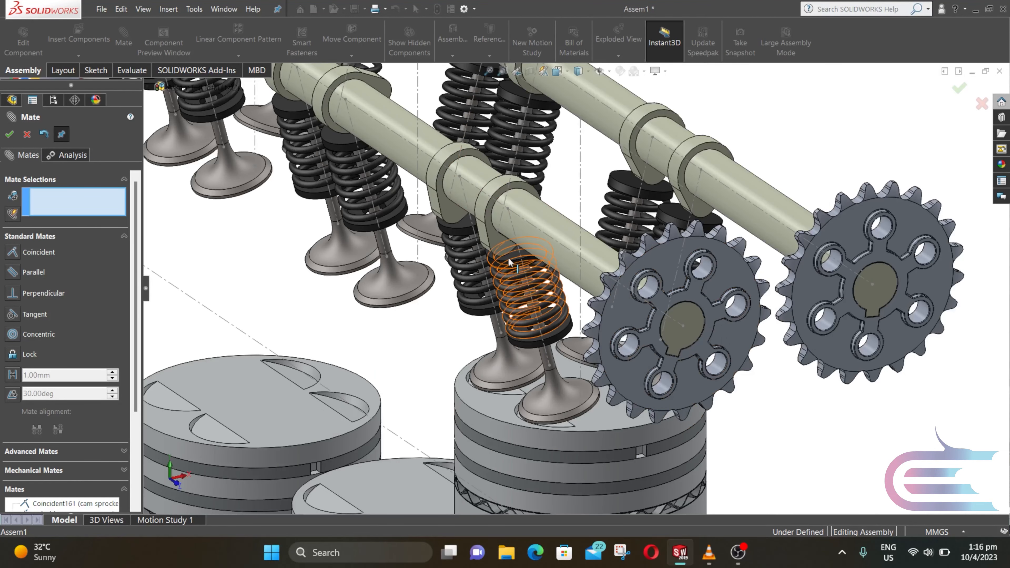
- Rotate the first camshaft so its front cam lobe points down toward its valve spring
drag(497, 248, 496, 253)
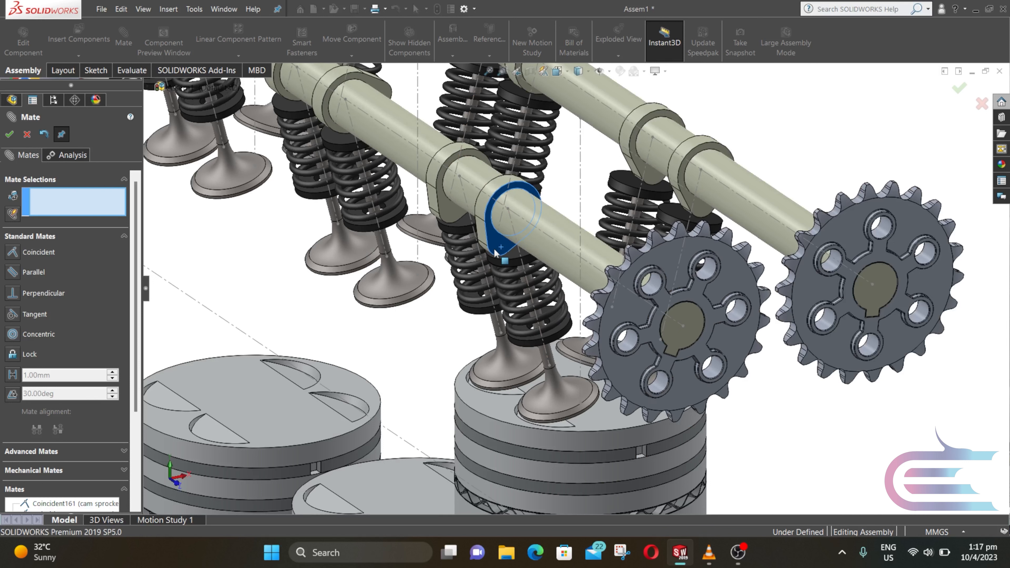
click(440, 369)
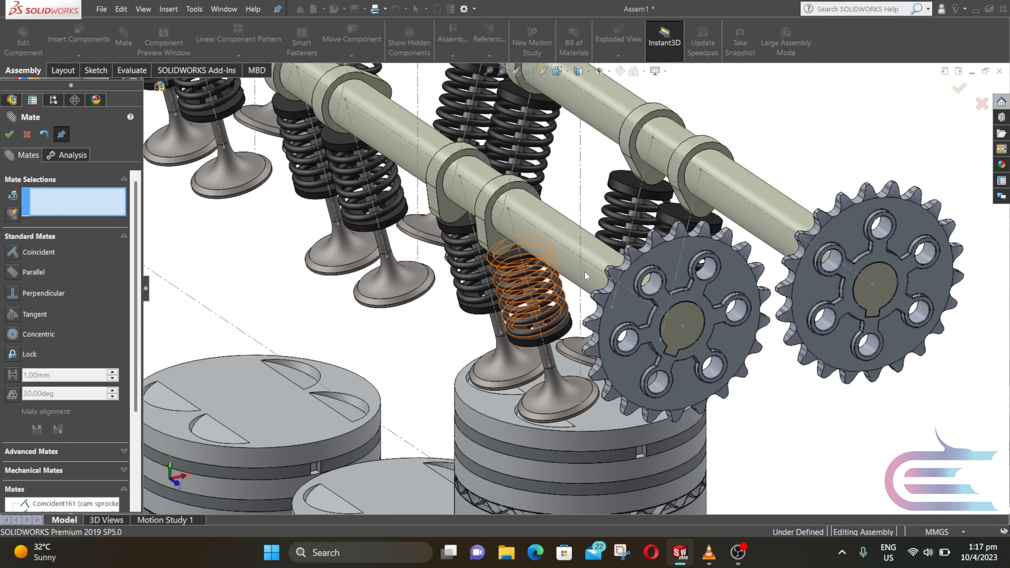
drag(496, 251, 452, 345)
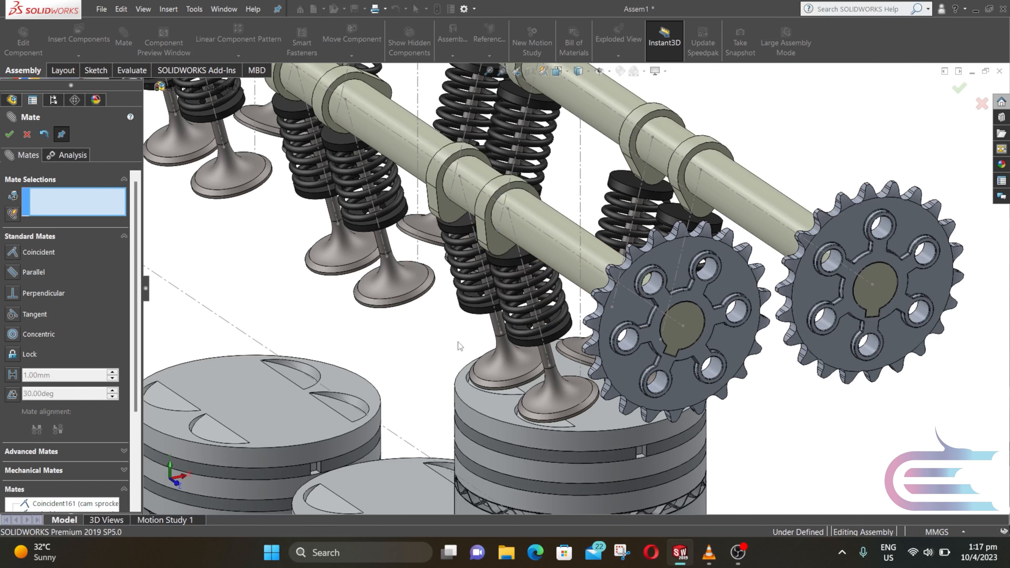
- Rotate the second camshaft slightly by its front cam lobe so it points down toward its valve spring, and end the Mate command
mouse_move(676, 230)
middle_down()
mouse_move(661, 225)
mouse_move(690, 244)
mouse_move(783, 244)
mouse_move(735, 254)
mouse_move(693, 221)
mouse_move(693, 238)
middle_up()
scroll(716, 286, down, 3)
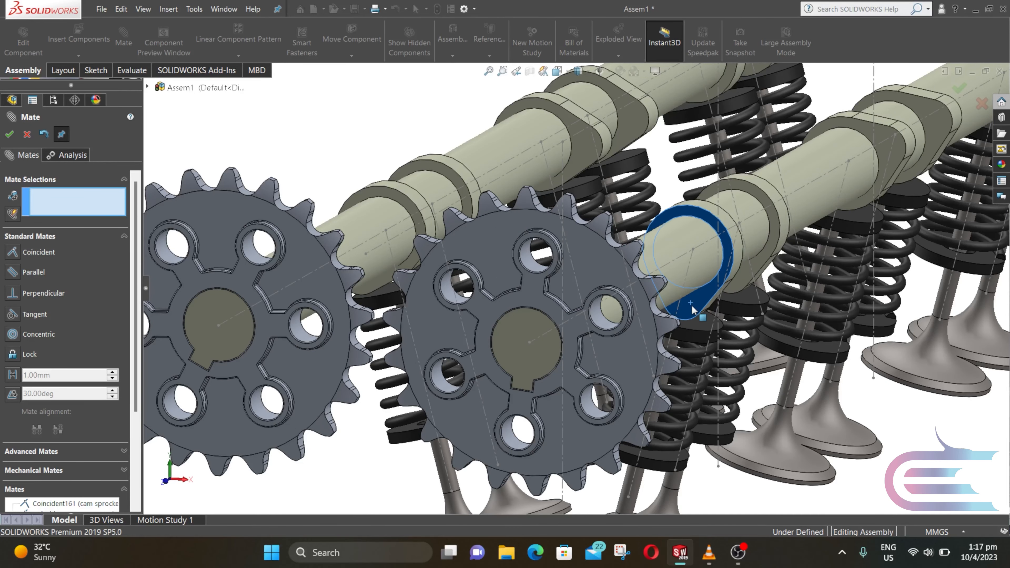
drag(693, 307, 695, 310)
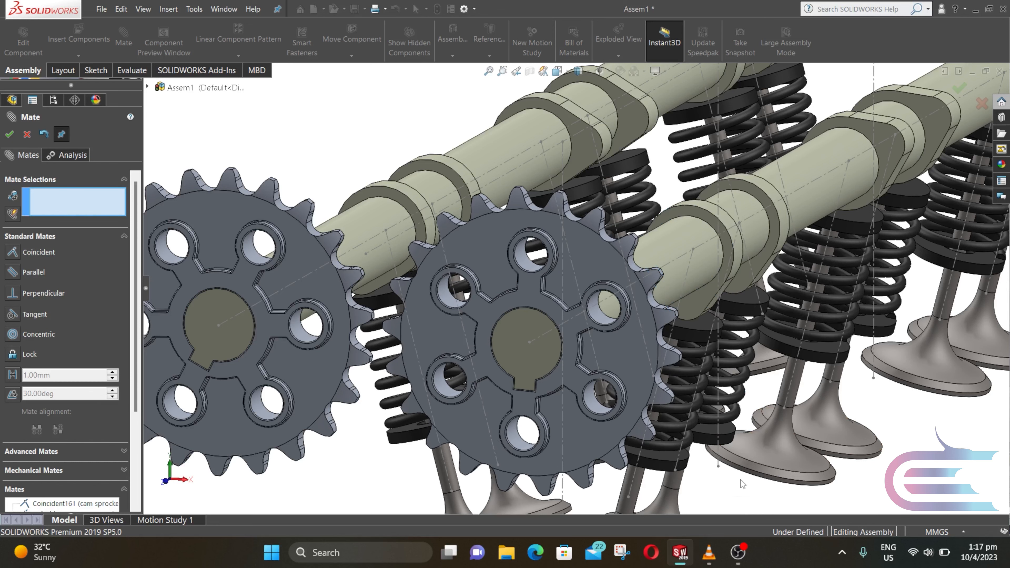
scroll(655, 370, down, 2)
middle_drag(653, 362, 835, 379)
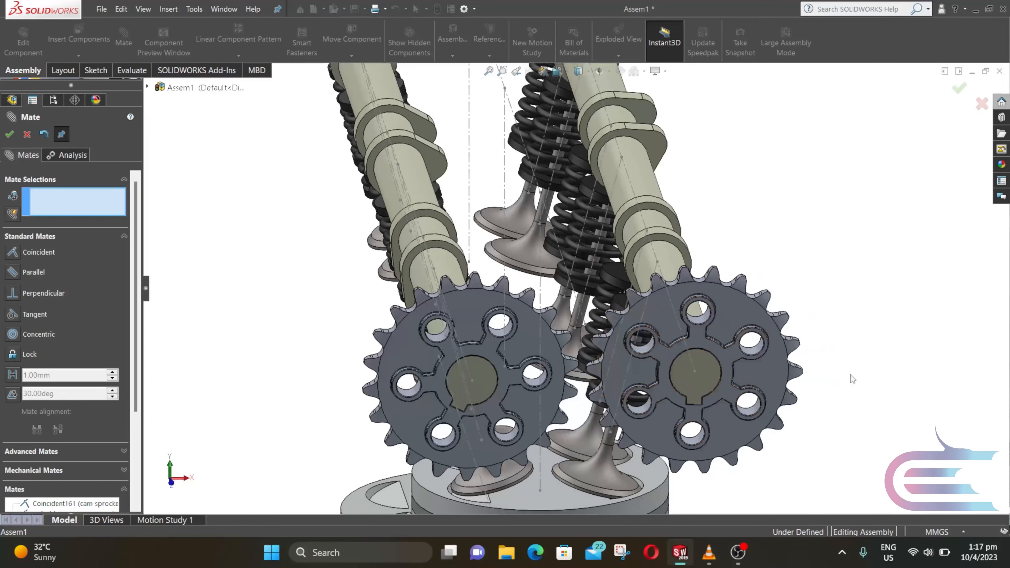
scroll(851, 376, down, 8)
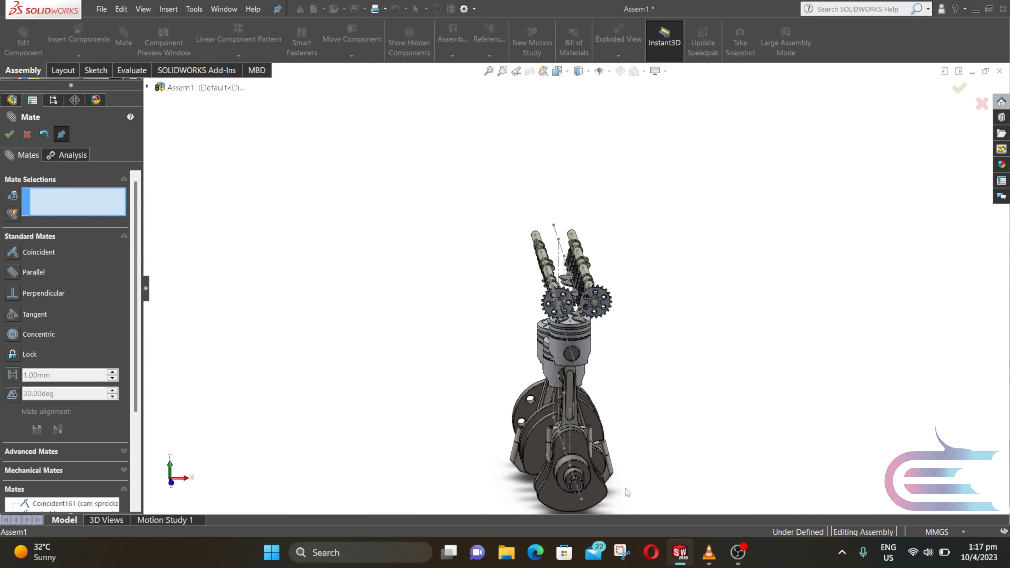
scroll(626, 488, up, 5)
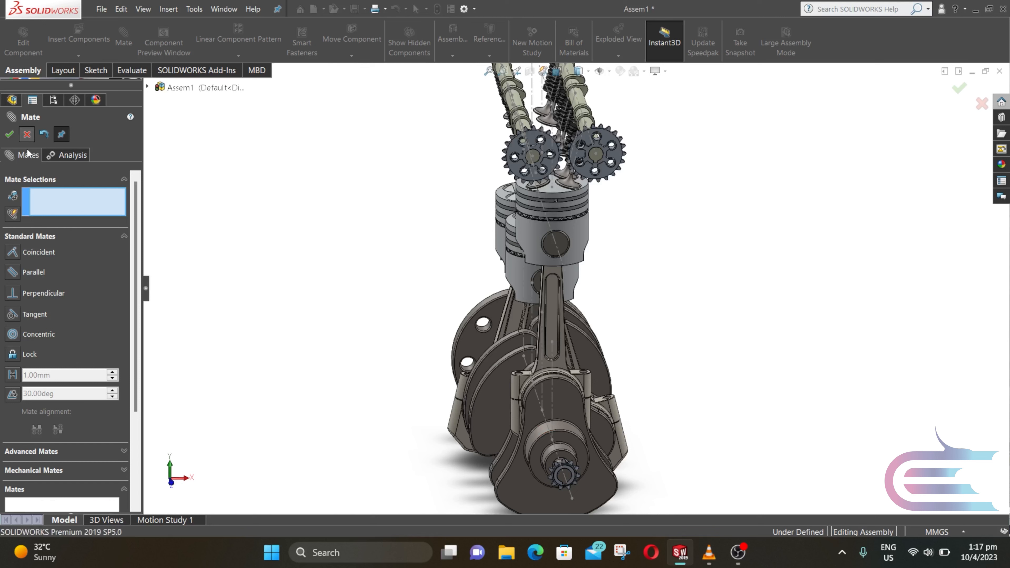
key(Escape)
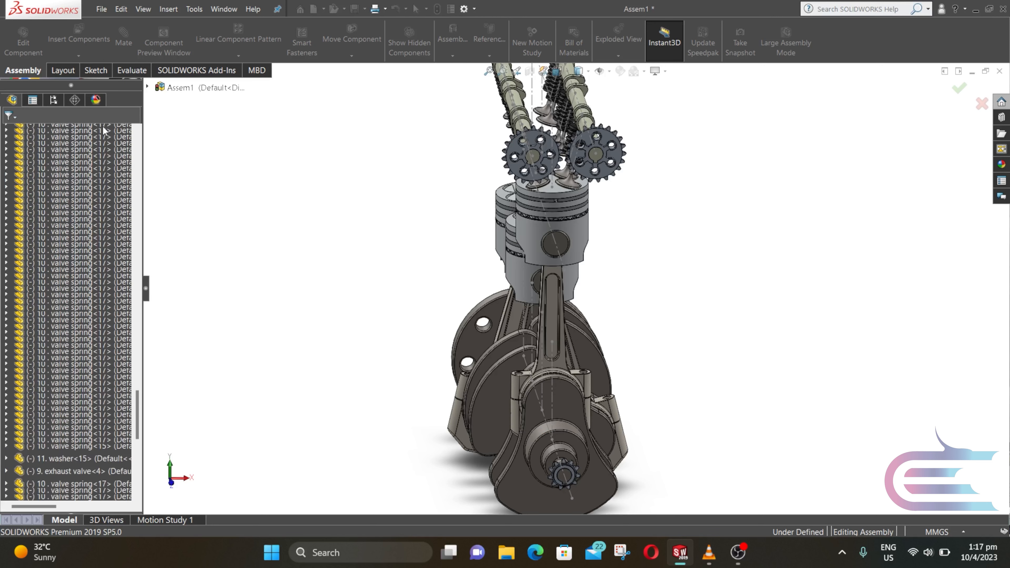
- Start a Belt/Chain feature with the circular base edges of both cam sprockets and the crank sprocket as belt members
click(492, 55)
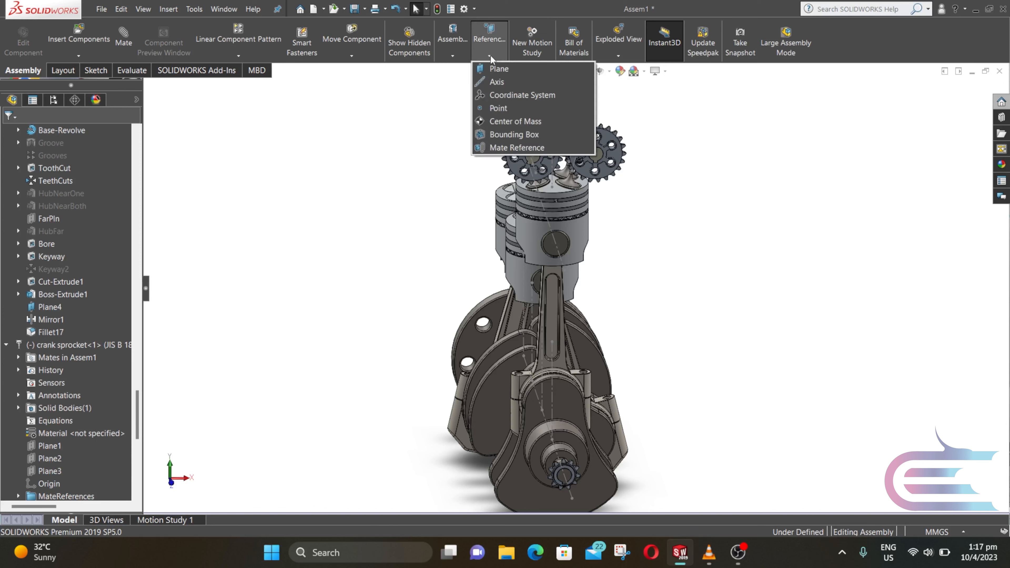
click(447, 56)
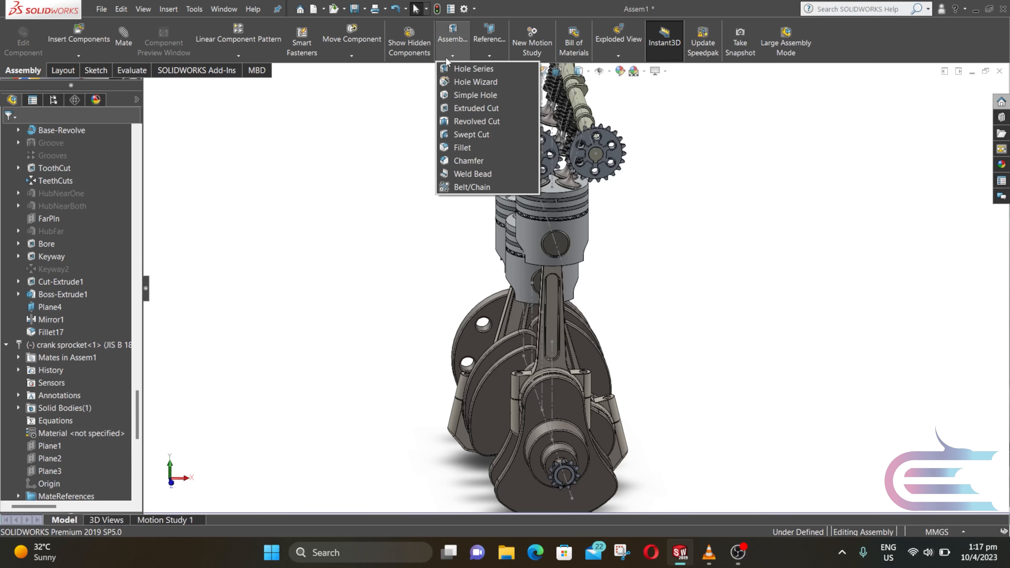
click(447, 188)
scroll(517, 167, down, 8)
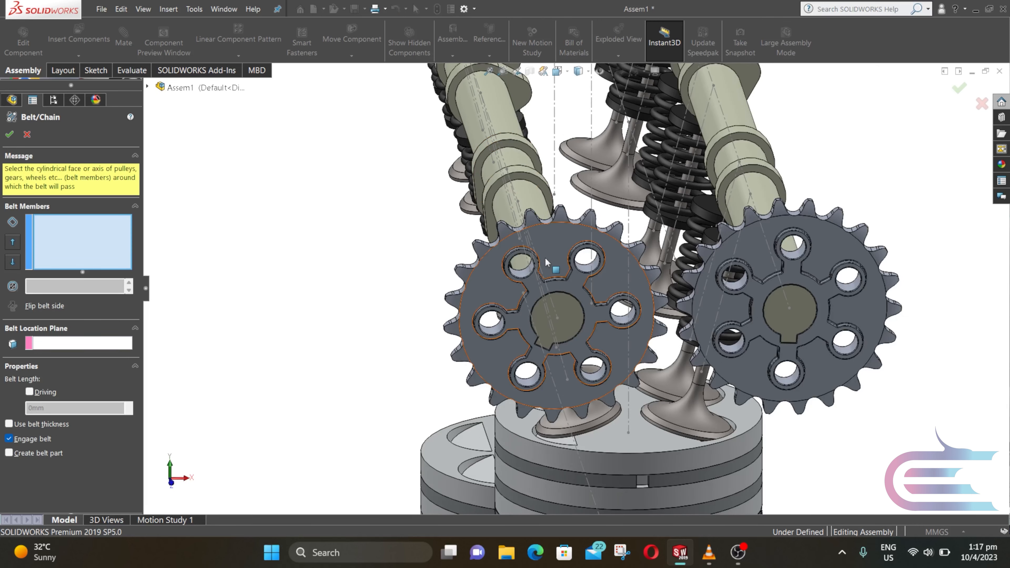
click(535, 226)
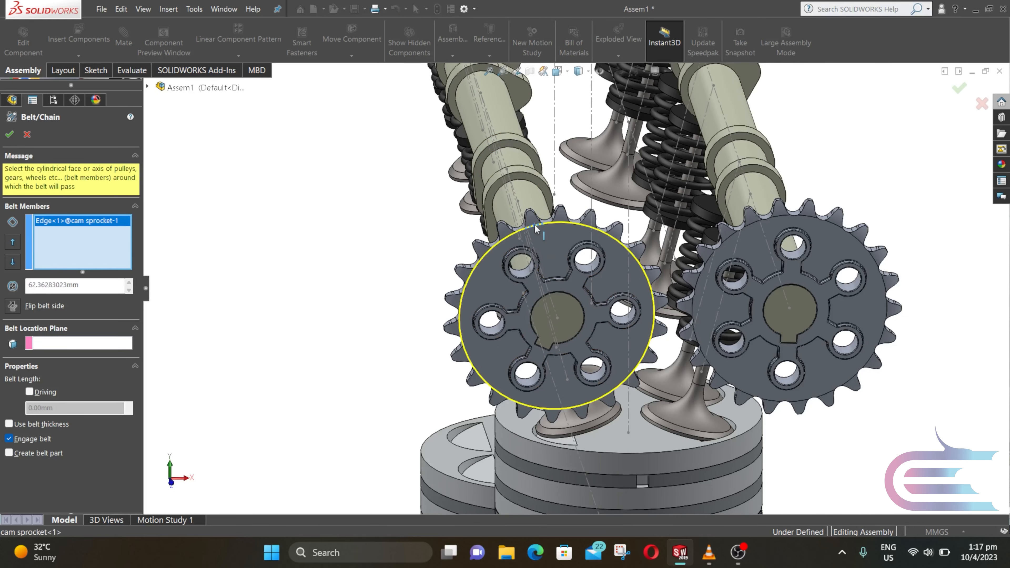
click(777, 213)
scroll(577, 294, up, 5)
scroll(611, 390, up, 3)
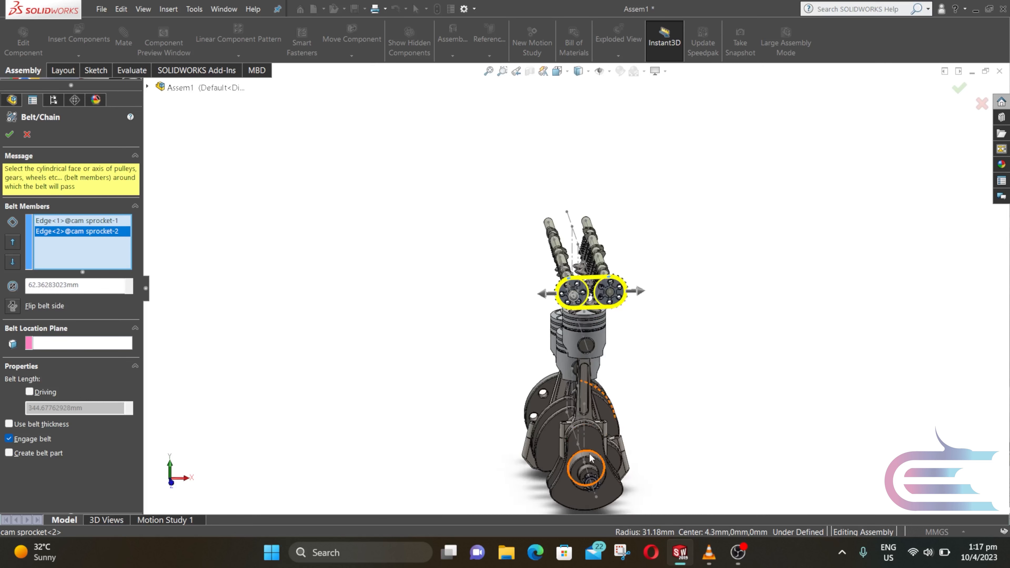
scroll(589, 448, down, 8)
scroll(589, 448, down, 3)
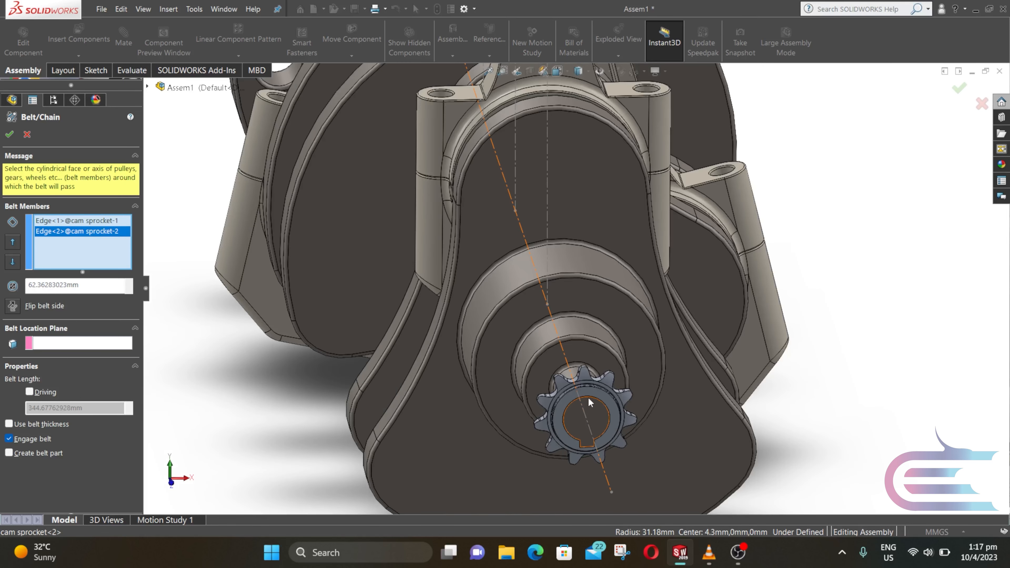
click(583, 380)
scroll(583, 380, up, 5)
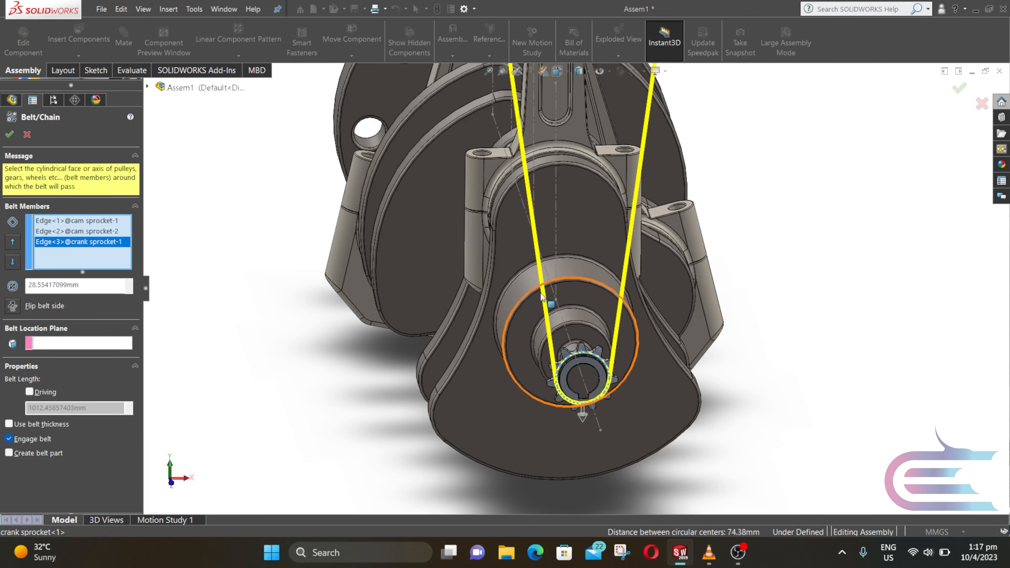
- Set the belt location plane to the crank sprocket's Plane6
scroll(546, 251, down, 2)
middle_drag(546, 251, 429, 242)
scroll(421, 309, down, 3)
middle_drag(602, 286, 586, 285)
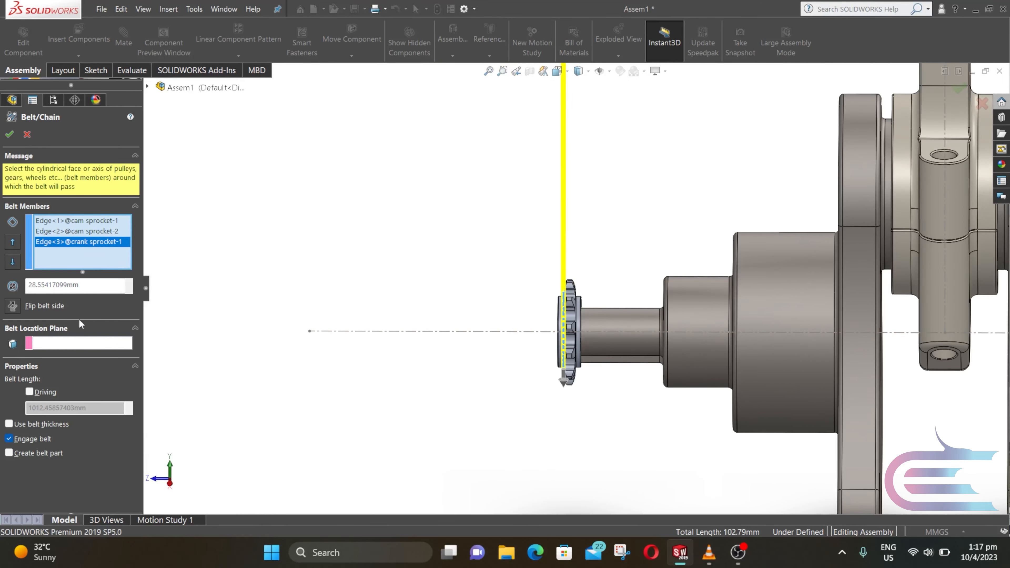
click(42, 344)
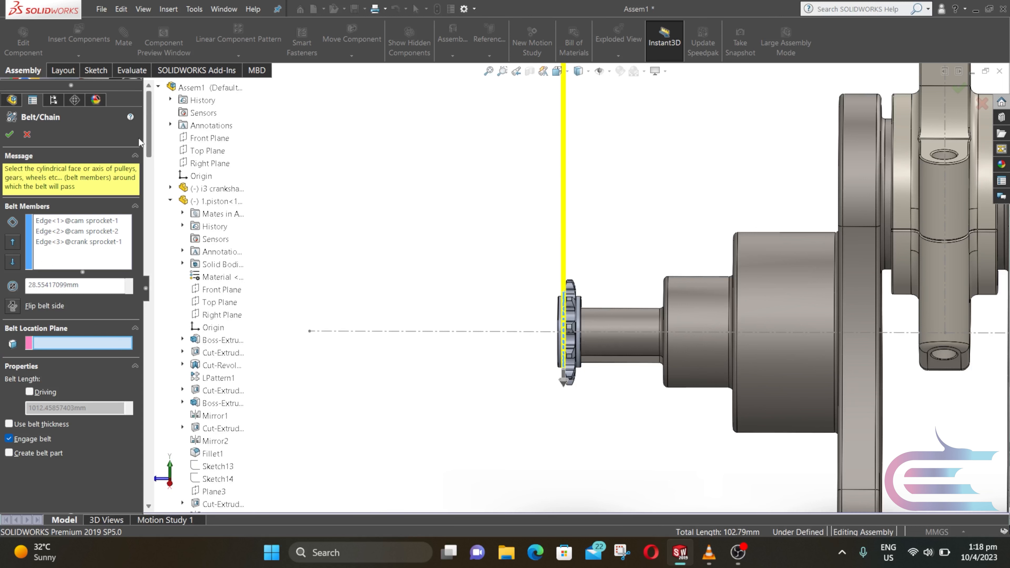
mouse_move(149, 131)
mouse_down()
mouse_move(152, 275)
mouse_move(181, 464)
mouse_up()
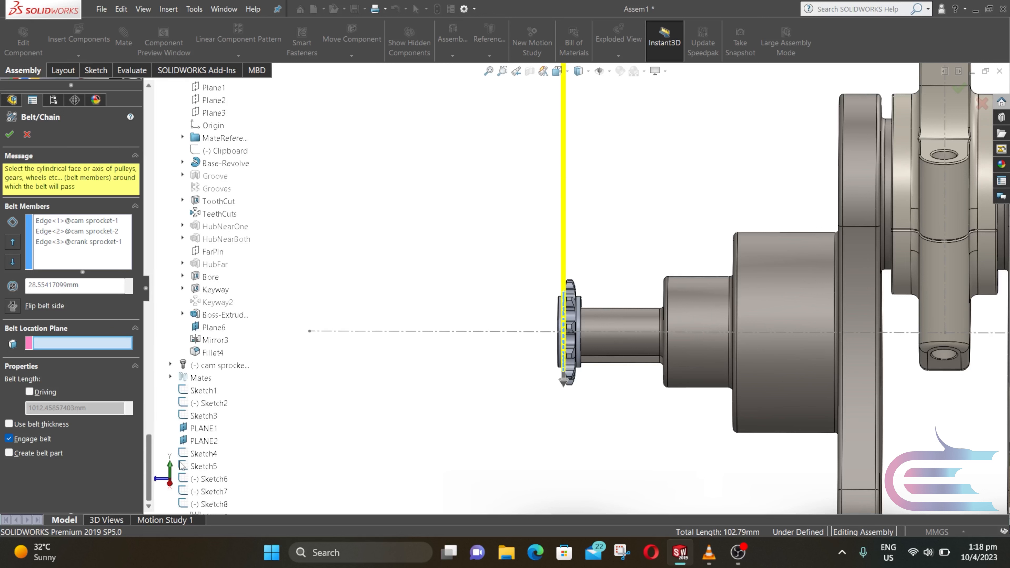
scroll(185, 310, up, 1)
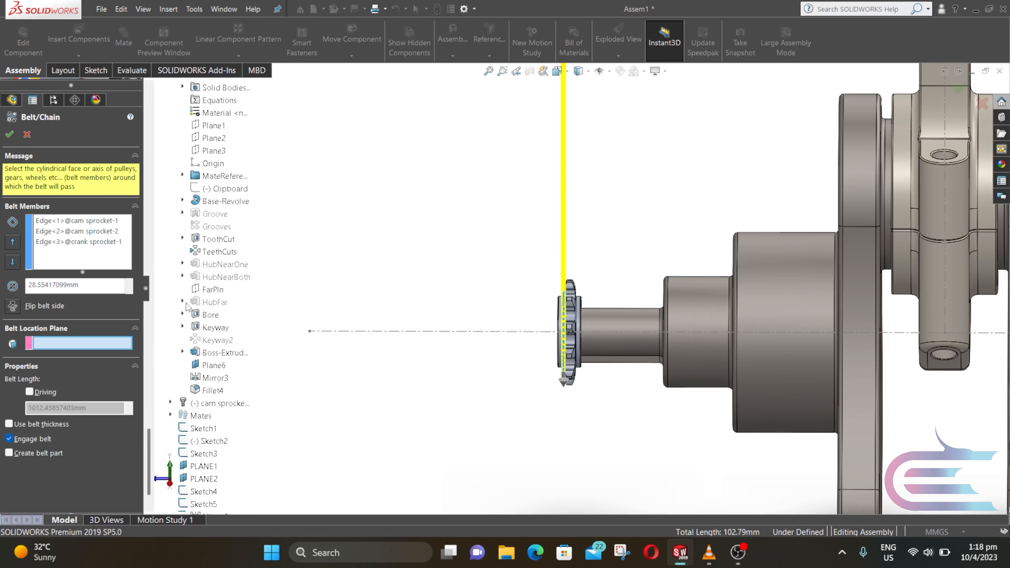
click(210, 366)
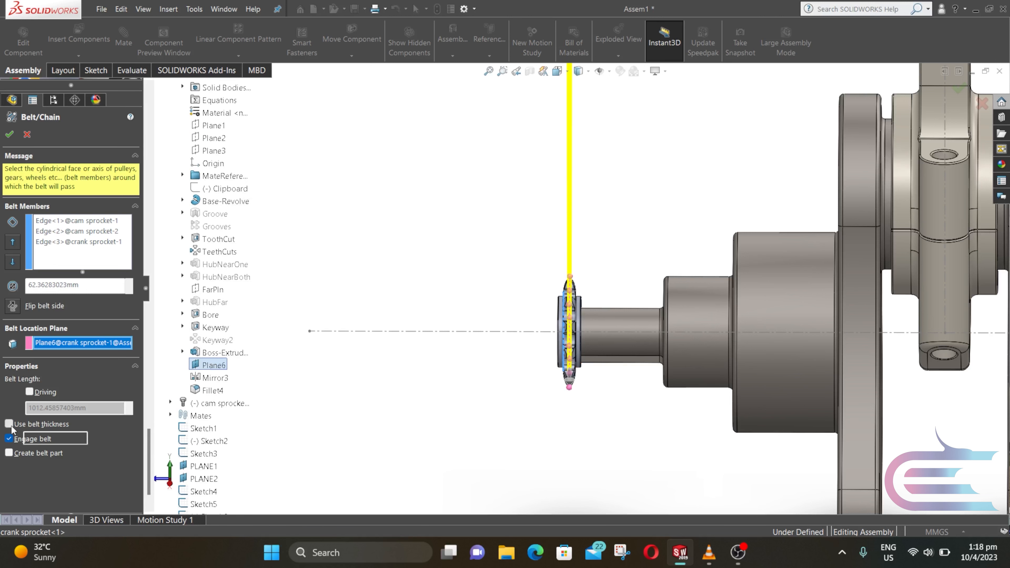
- Enable belt thickness, set it to 5 mm and create the belt around the three sprockets
click(8, 424)
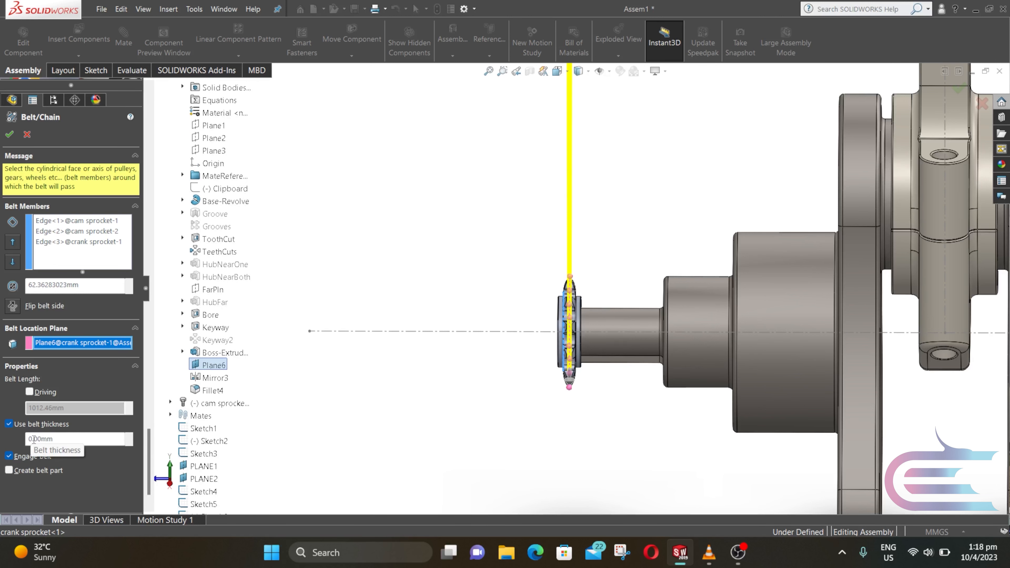
middle_drag(533, 313, 620, 259)
scroll(543, 337, down, 4)
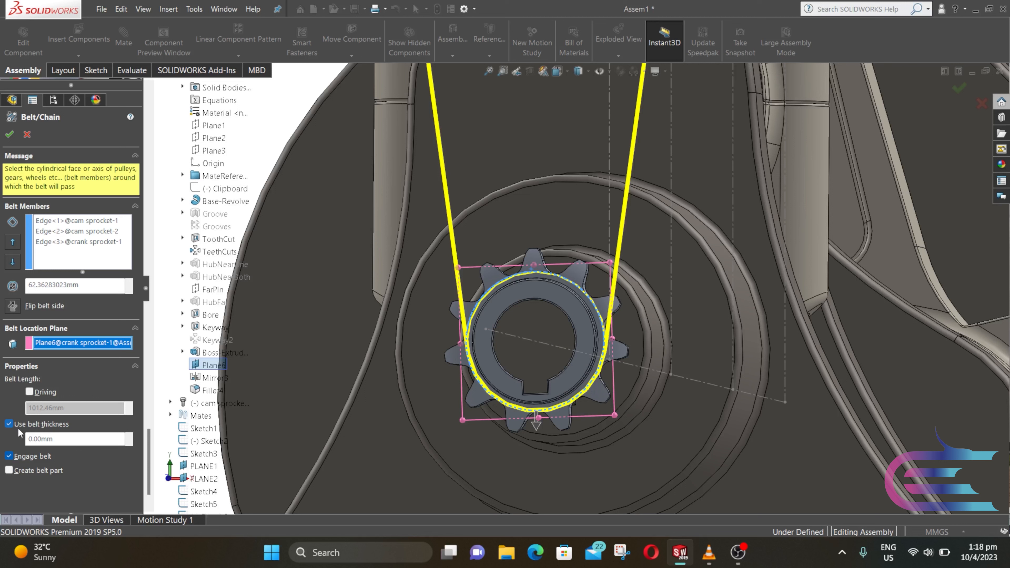
click(31, 439)
text(5)
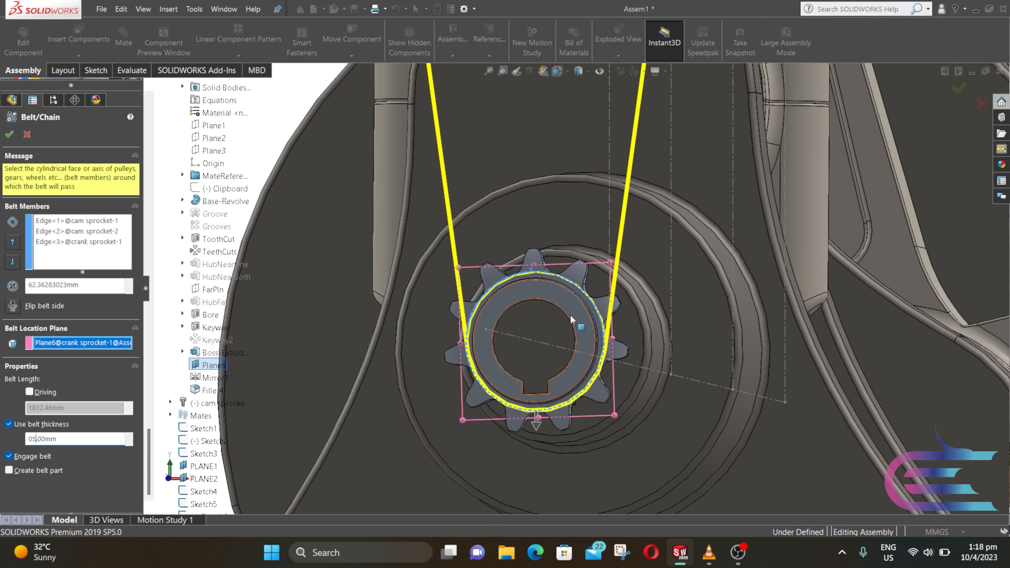
key(BackSpace)
key(BackSpace)
text(5)
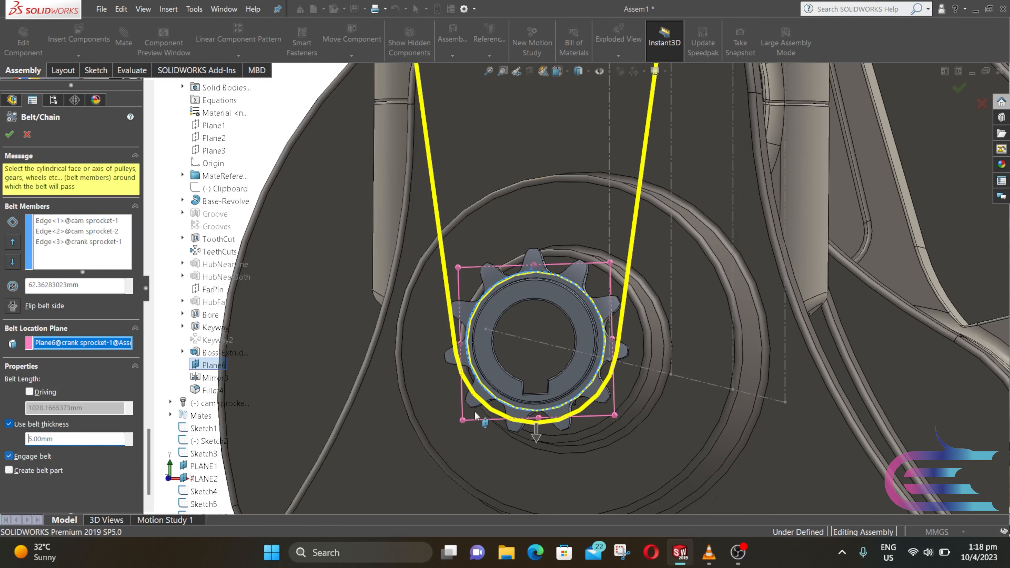
click(11, 135)
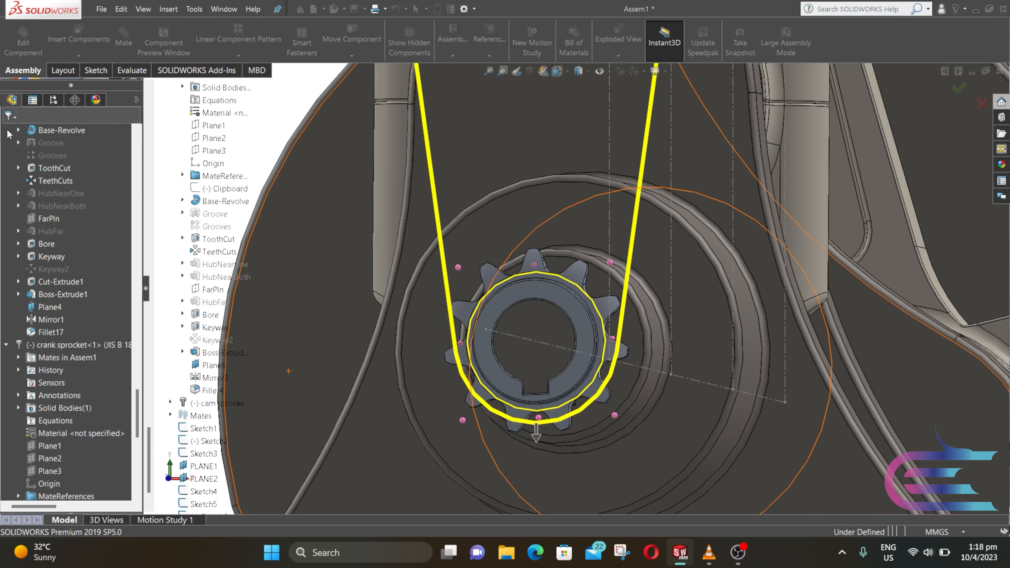
- Insert the chain inner part and chain outer part from the Sprocket chain folder, placing both in empty space beside the belt path
scroll(392, 218, up, 2)
scroll(392, 215, up, 3)
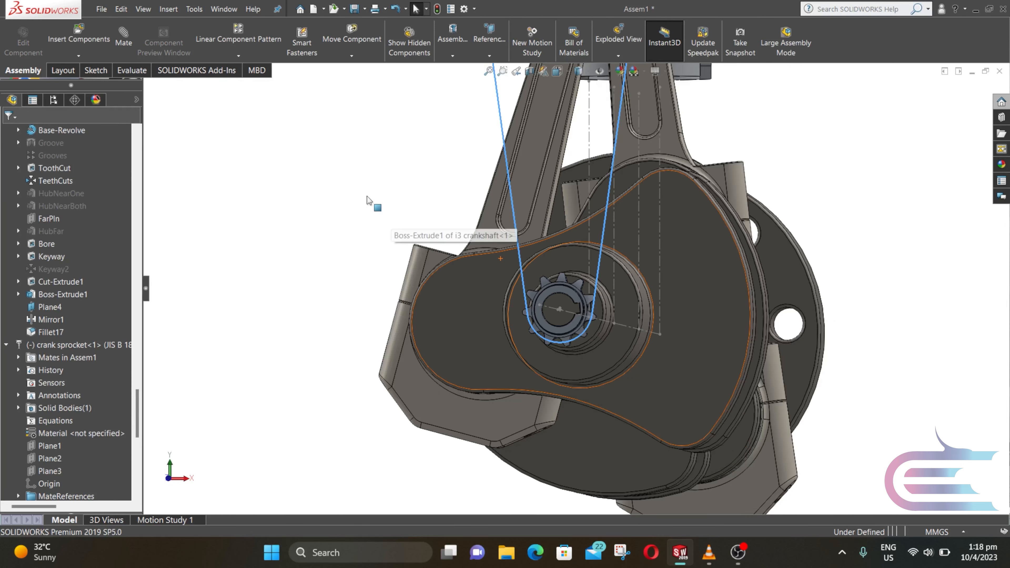
scroll(559, 145, up, 3)
middle_drag(562, 137, 617, 173)
scroll(642, 105, up, 4)
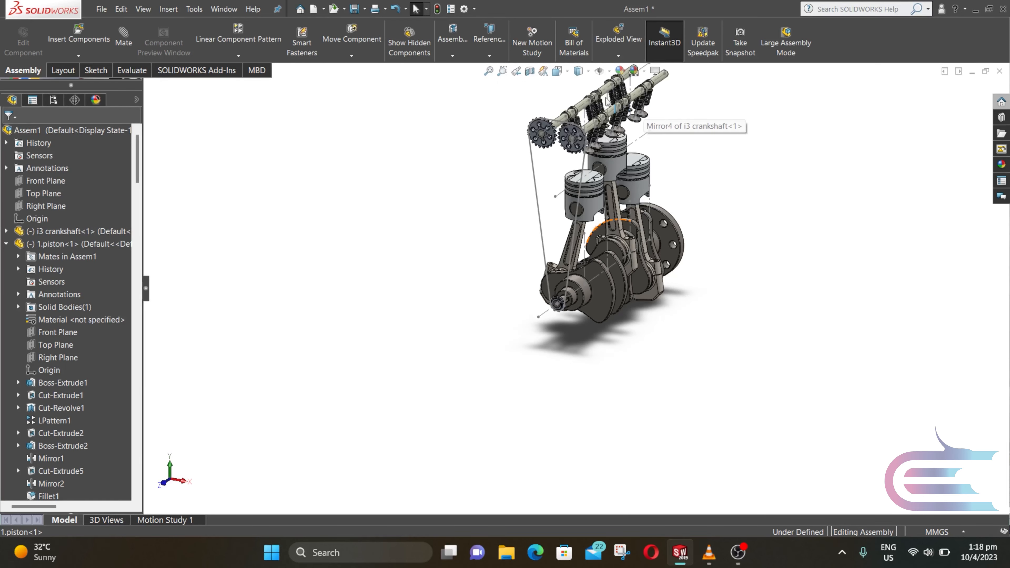
scroll(581, 127, down, 2)
scroll(549, 174, down, 4)
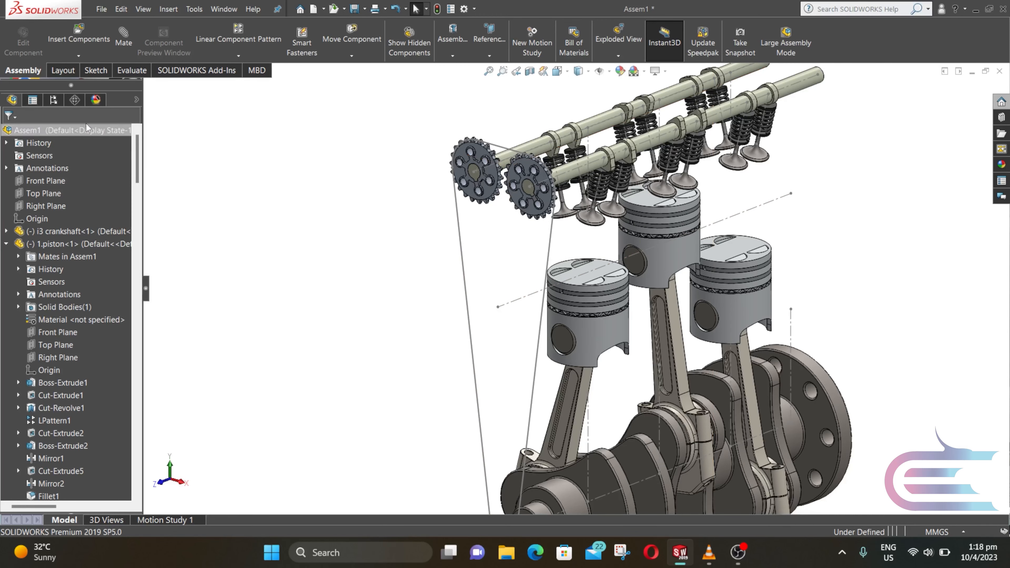
click(78, 55)
click(111, 81)
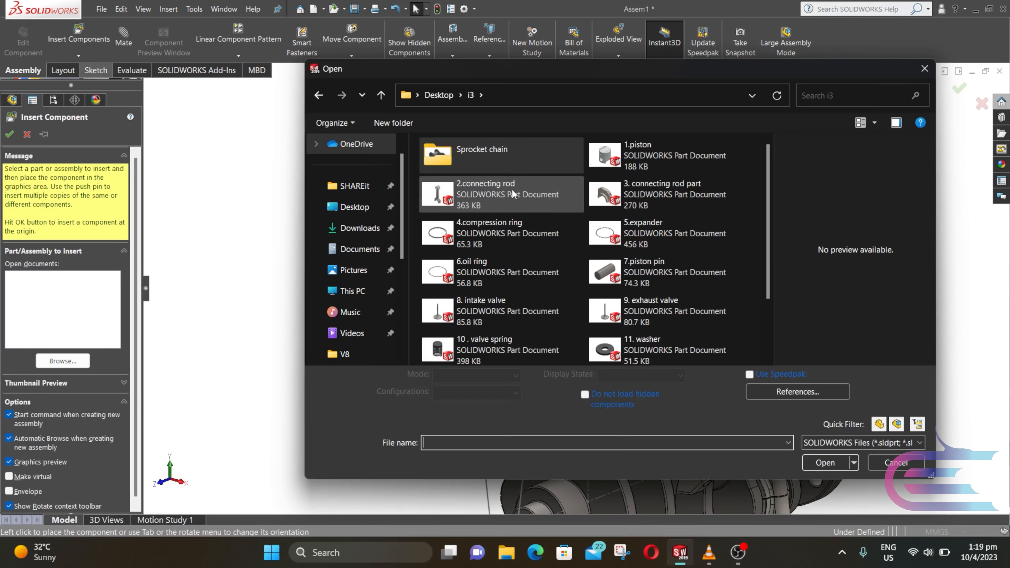
double_click(489, 155)
click(469, 187)
ctrl+click(465, 207)
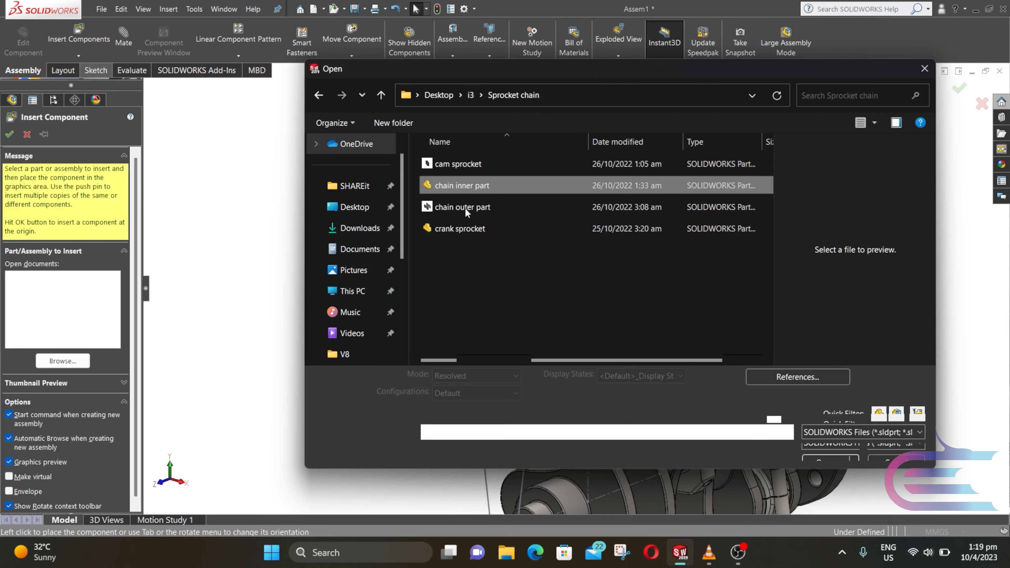
click(813, 453)
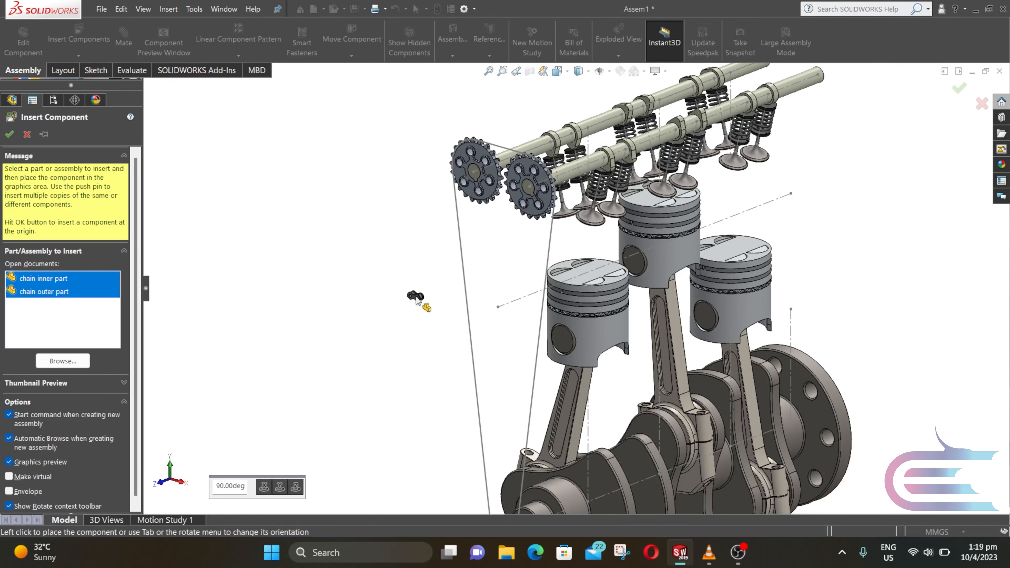
click(423, 322)
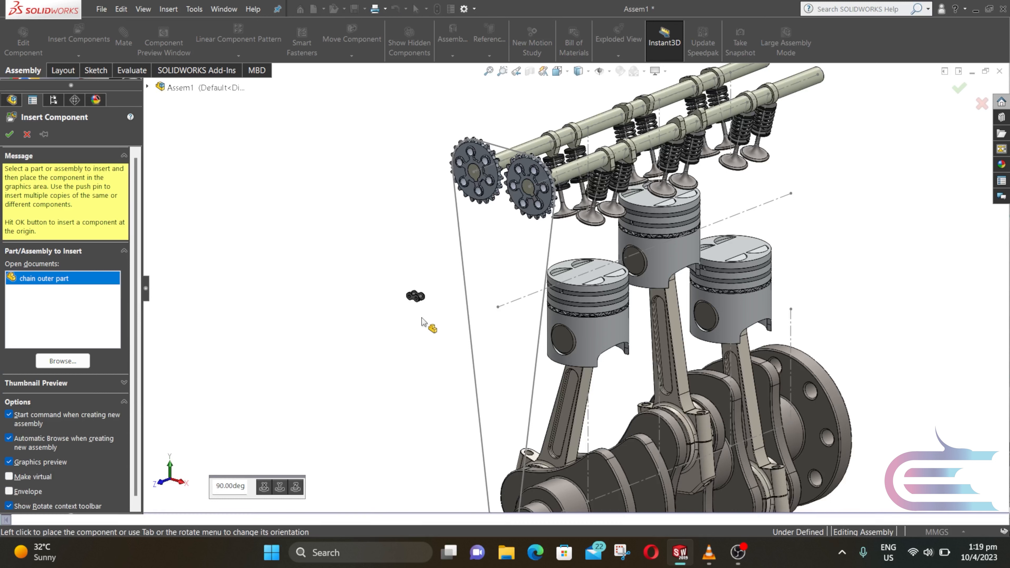
click(424, 323)
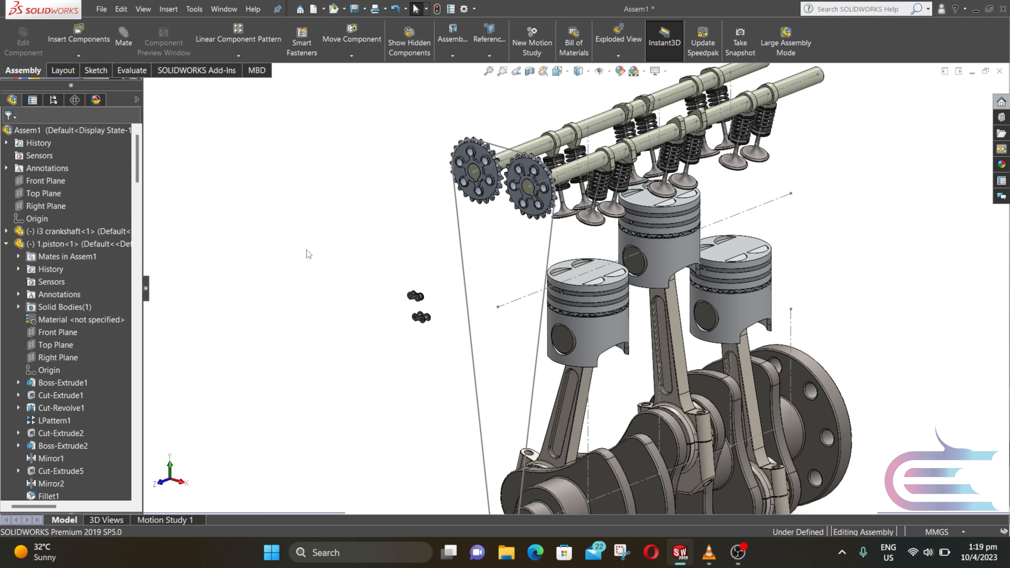
- Start a Chain Component Pattern with the Connected Linkage pitch method, using the belt's Sketch10 as chain path with Fill Path enabled
click(239, 56)
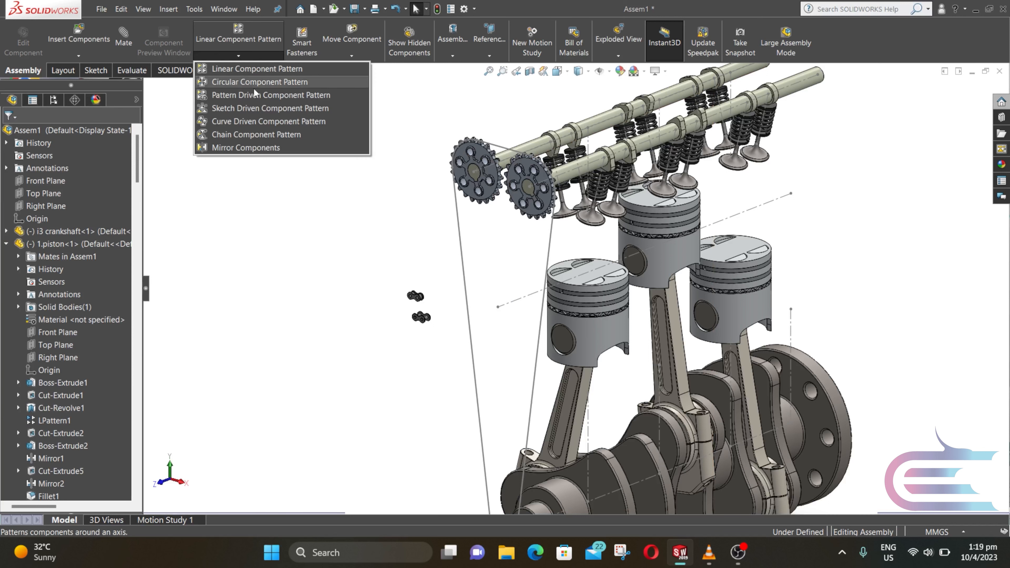
click(268, 134)
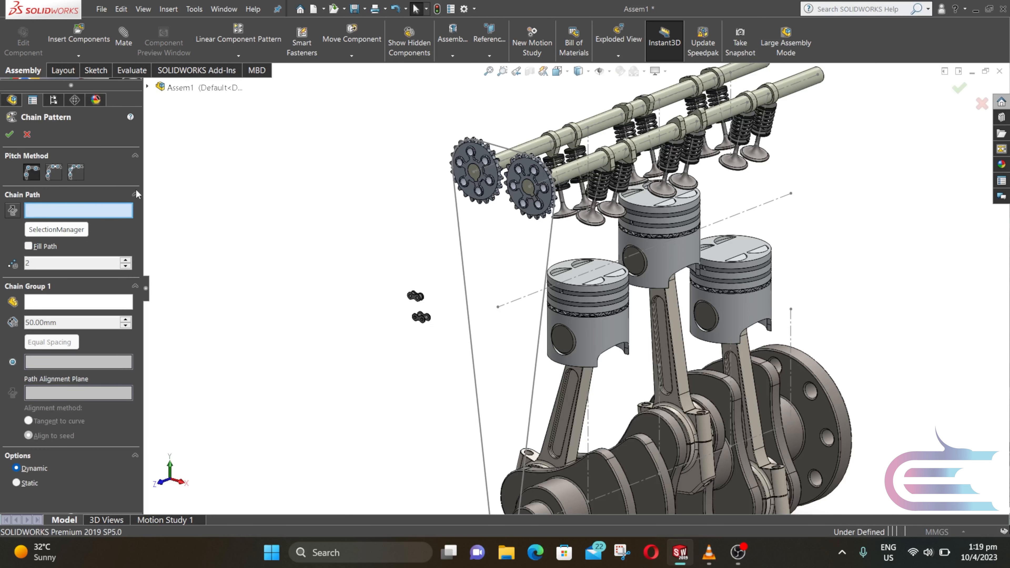
click(78, 176)
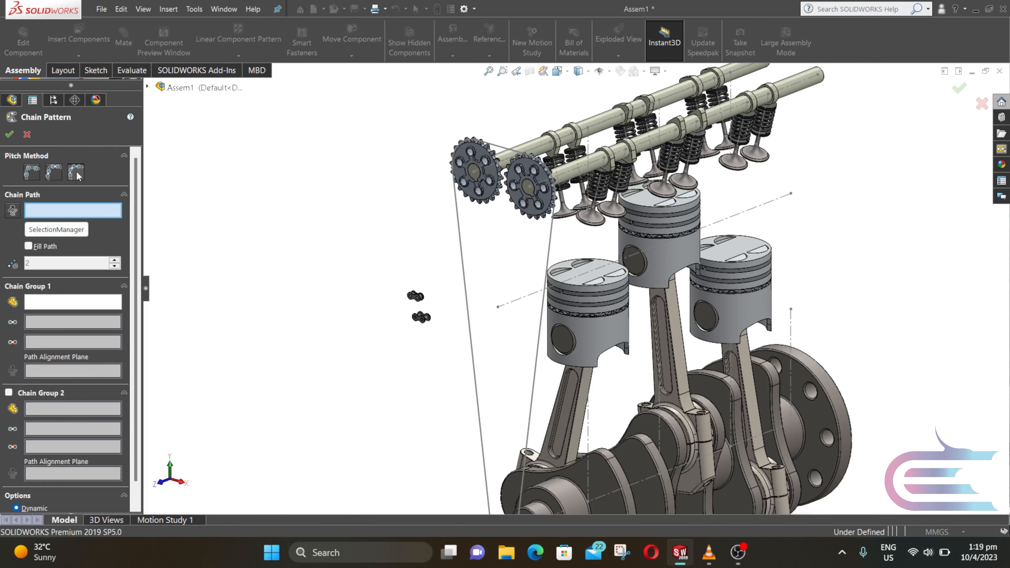
click(148, 87)
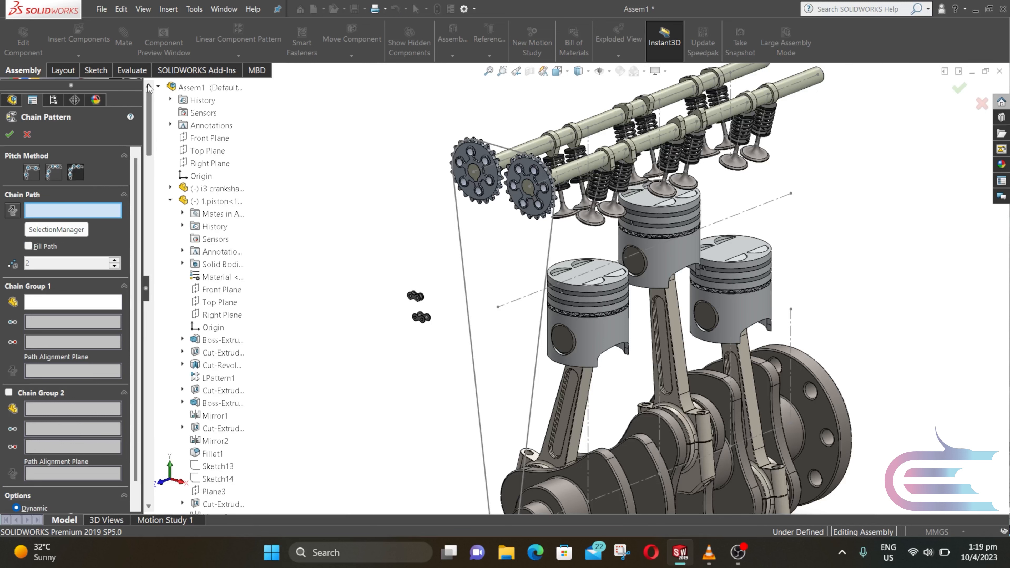
drag(151, 138, 174, 454)
scroll(179, 477, down, 9)
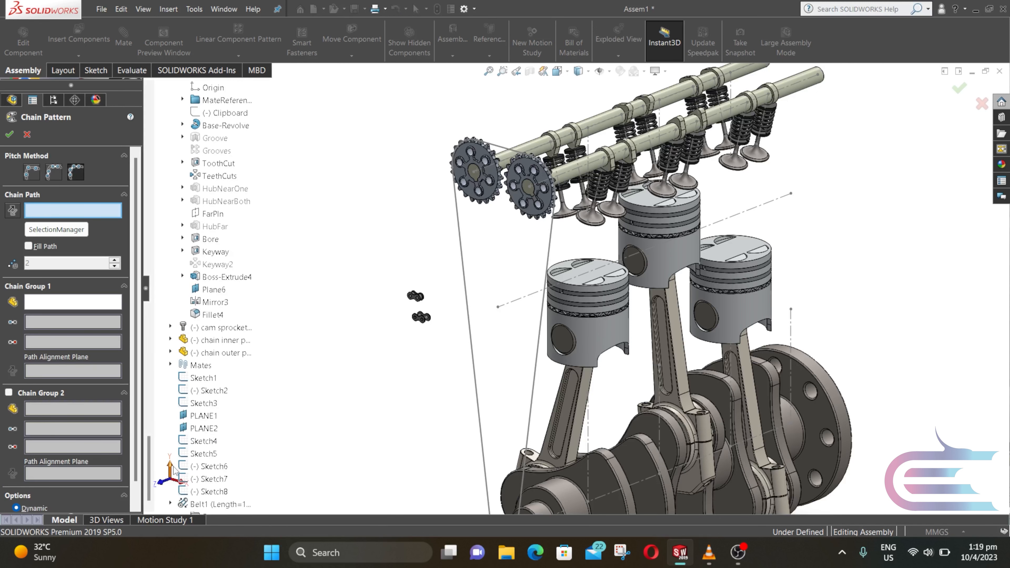
click(170, 503)
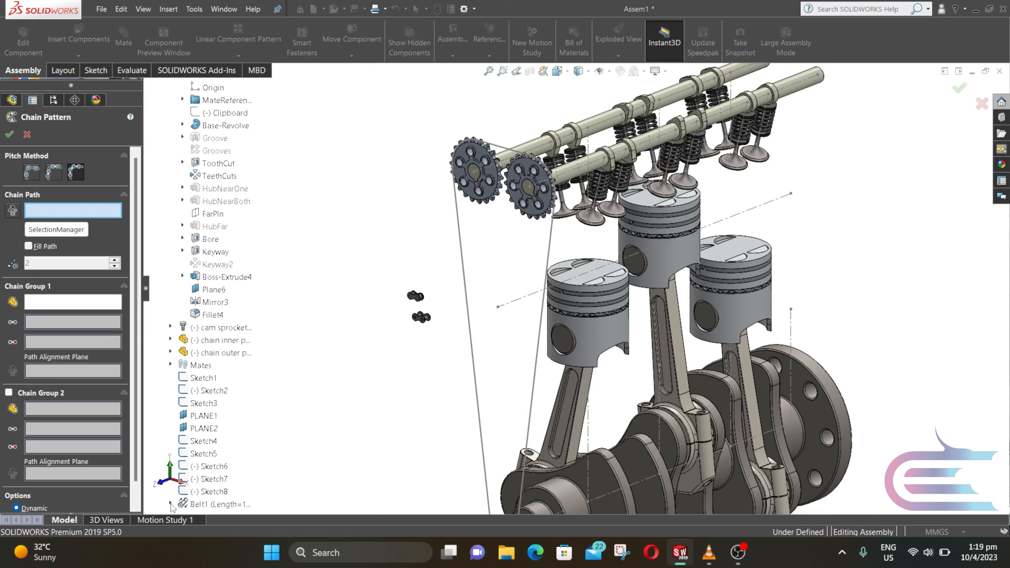
click(219, 504)
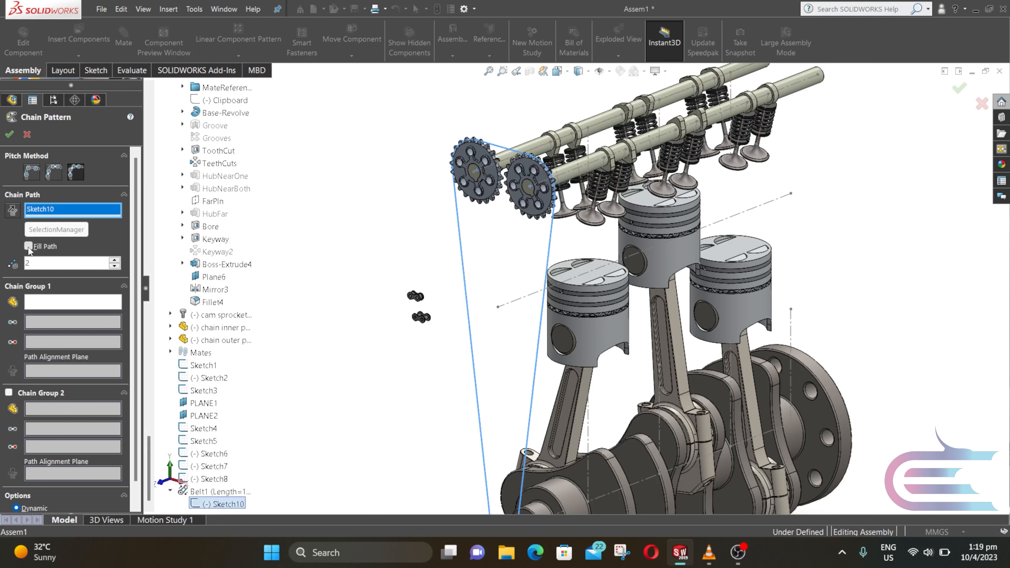
click(28, 247)
- Define Chain Group 1 with the chain inner part, its two roller faces as path links and its Plane1 as alignment plane
click(43, 302)
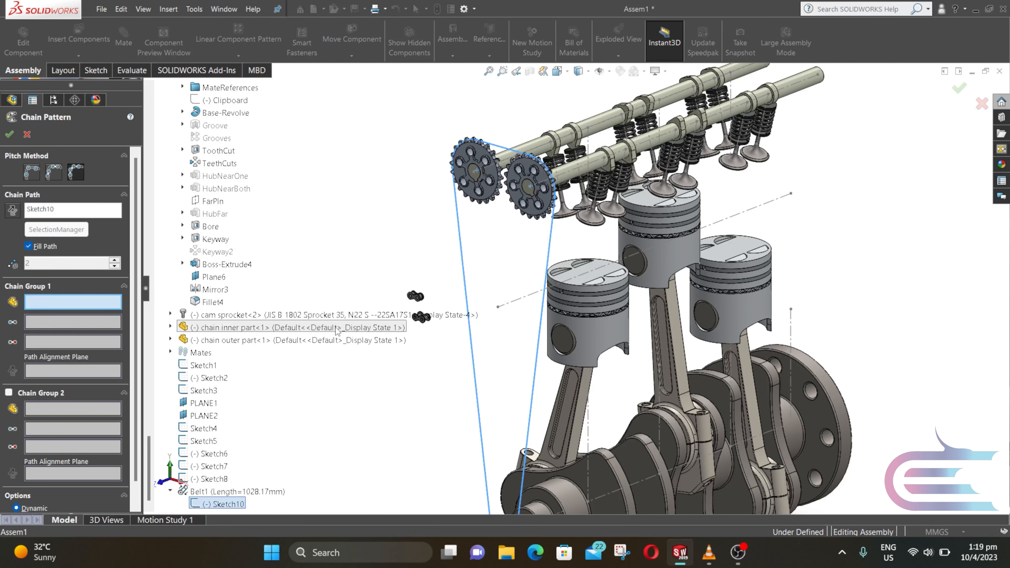
scroll(430, 276, down, 2)
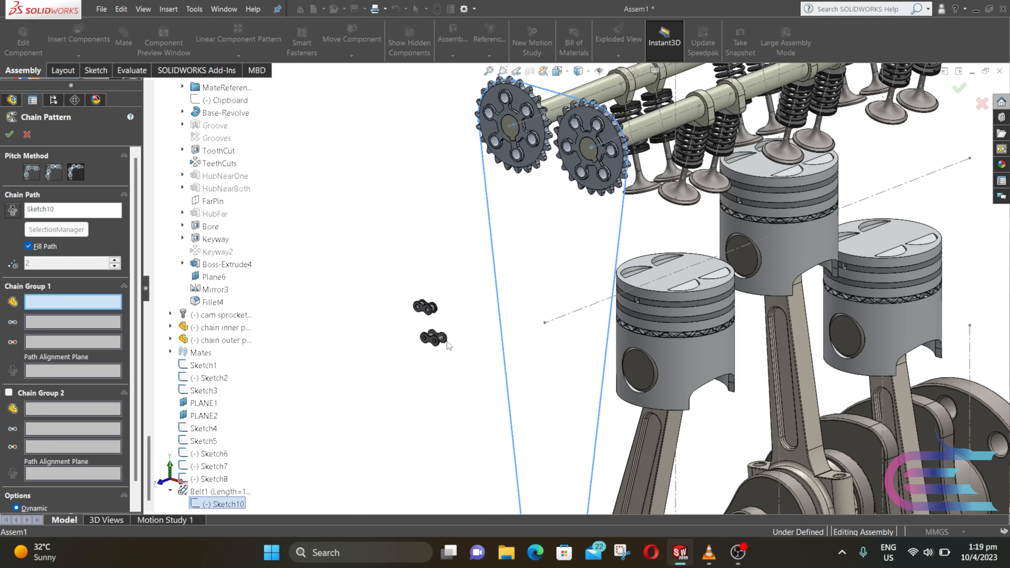
scroll(433, 326, down, 5)
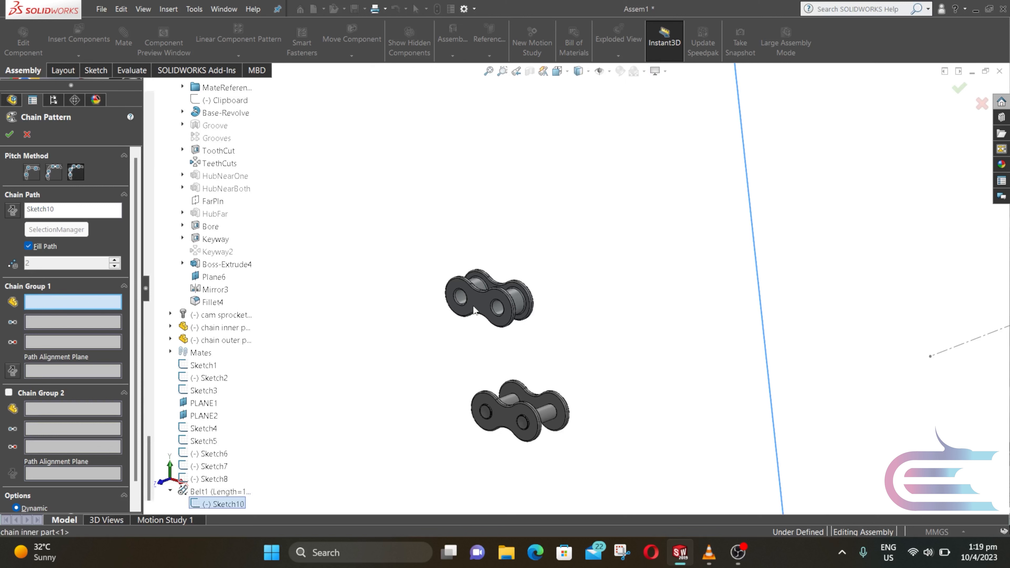
click(474, 311)
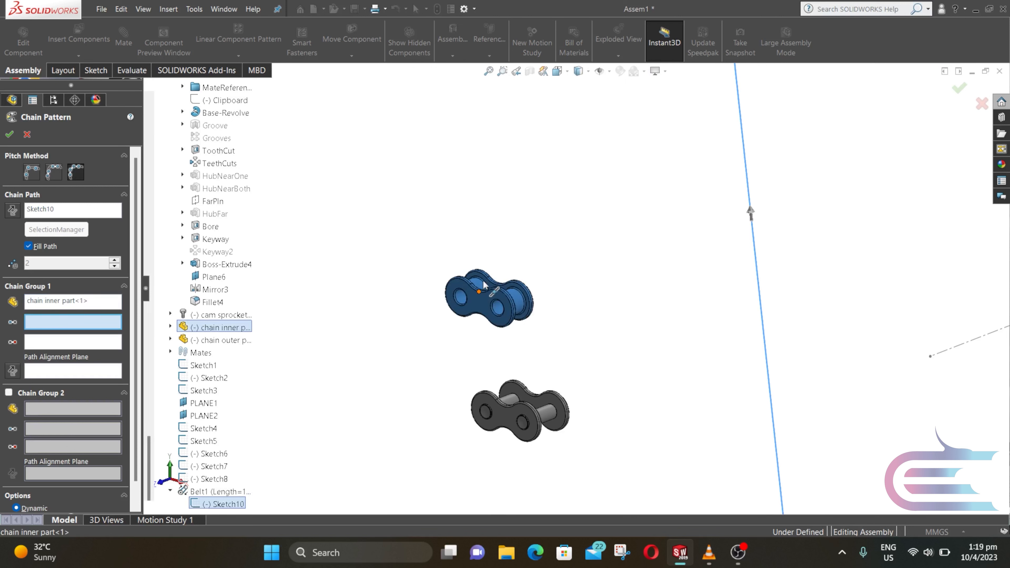
middle_drag(484, 281, 471, 289)
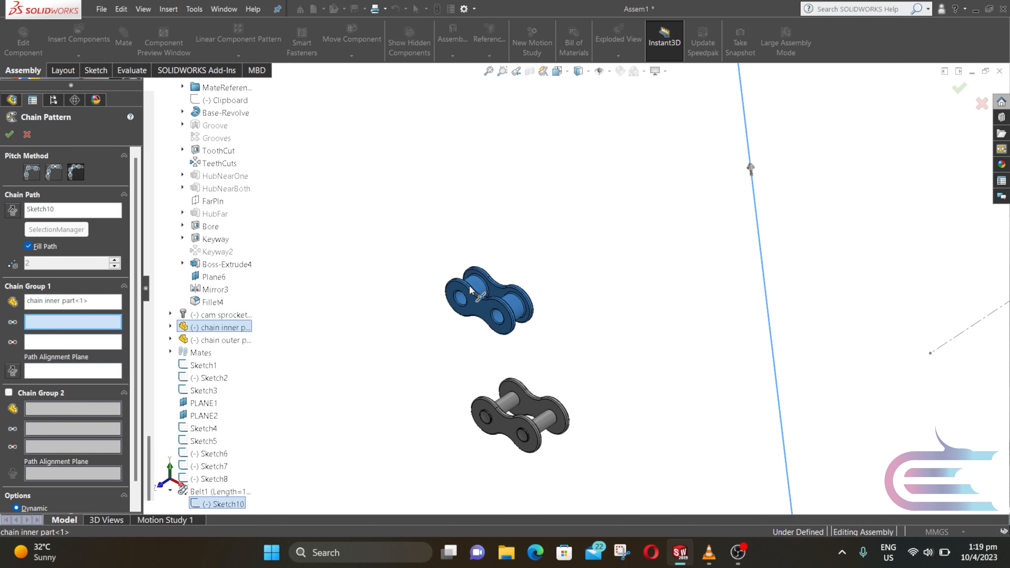
click(477, 289)
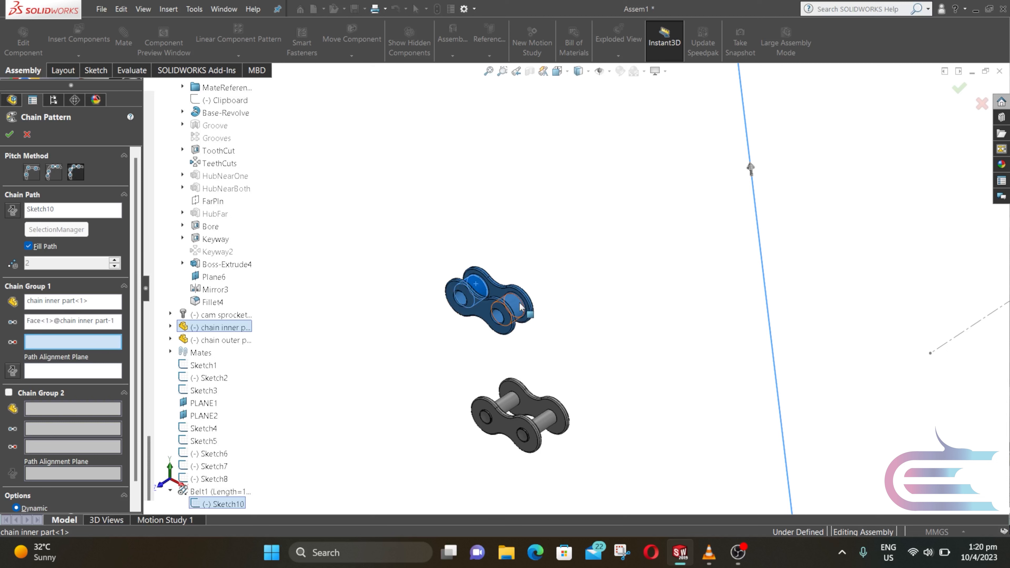
click(520, 311)
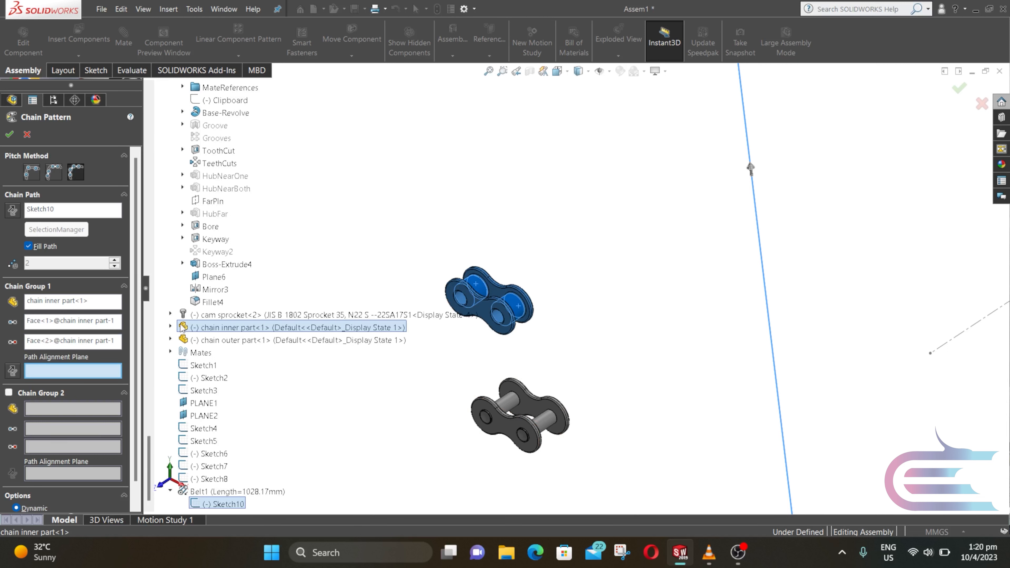
click(170, 327)
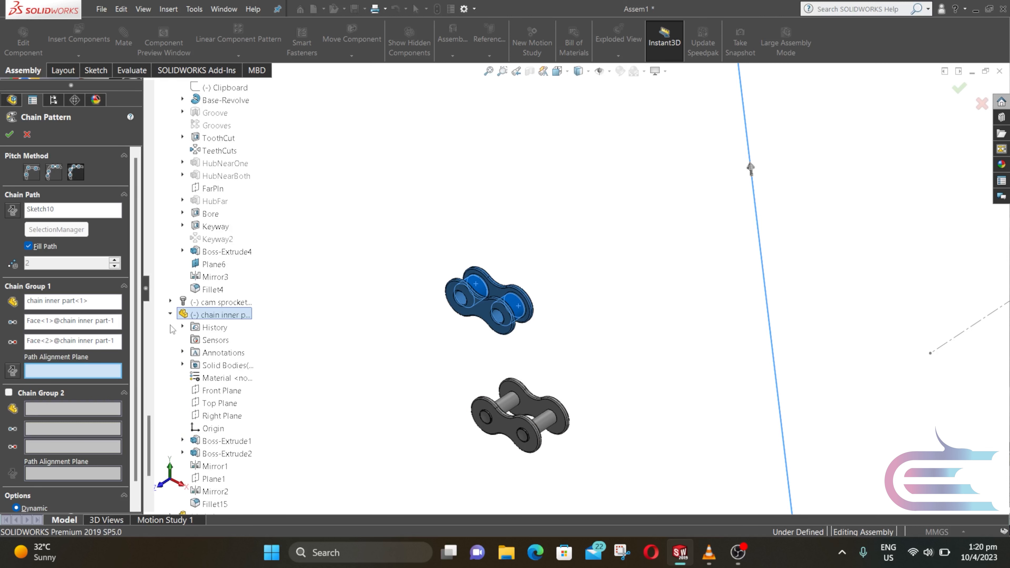
click(217, 479)
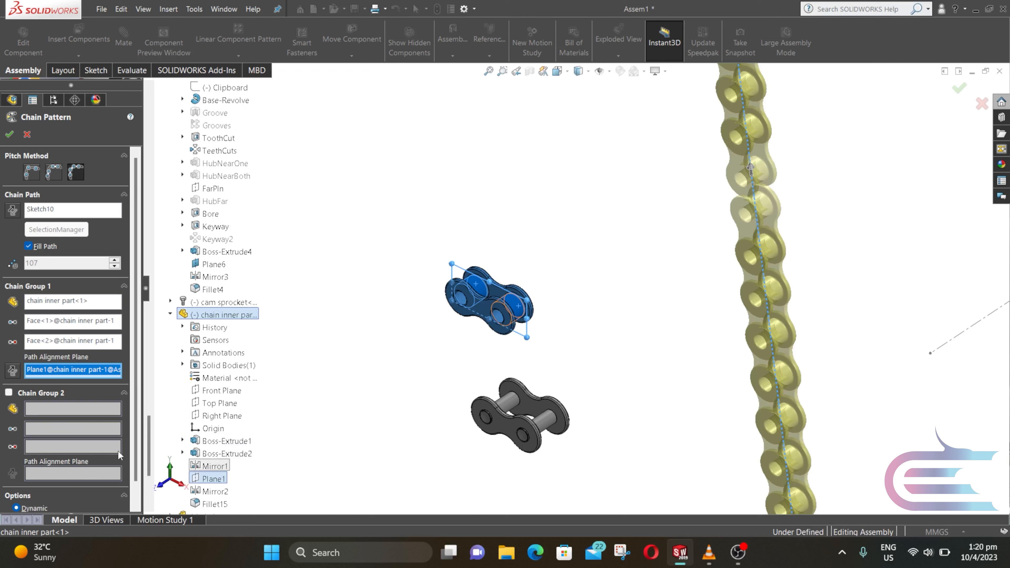
- Enable Chain Group 2 with the chain outer part, its two pin faces as path links and its Plane2 as alignment plane
click(8, 394)
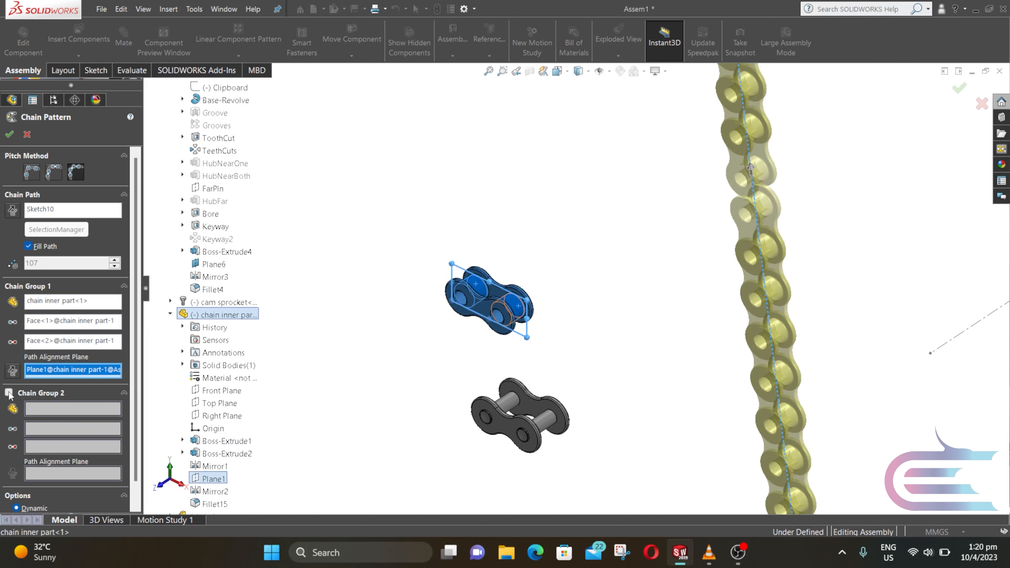
click(503, 432)
scroll(300, 402, down, 4)
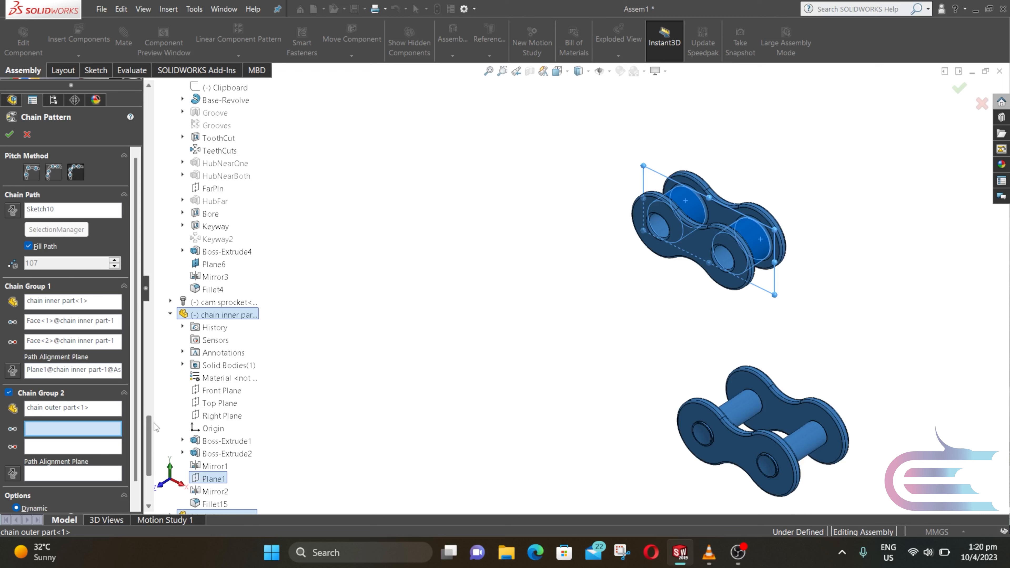
drag(151, 430, 151, 458)
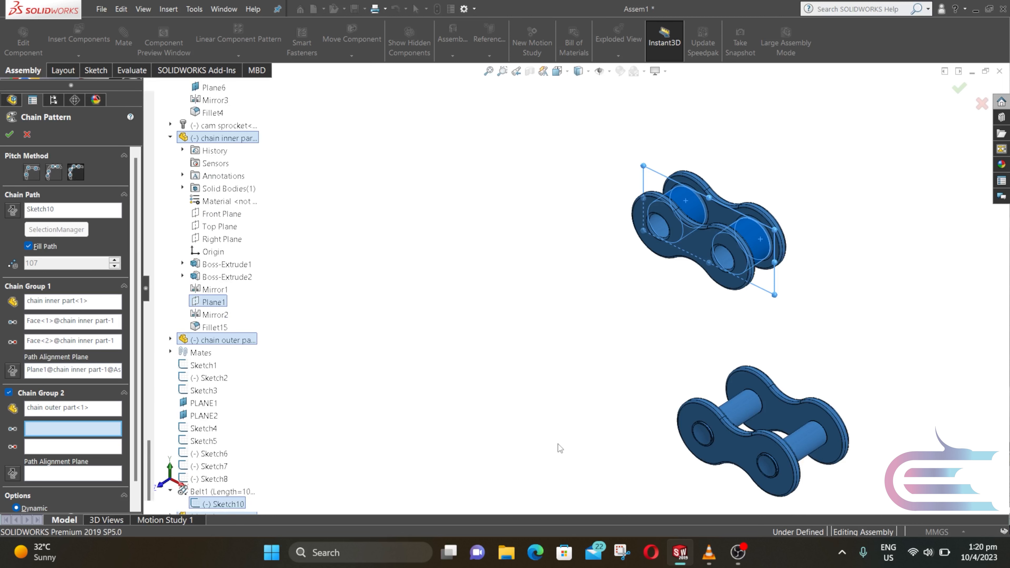
click(734, 408)
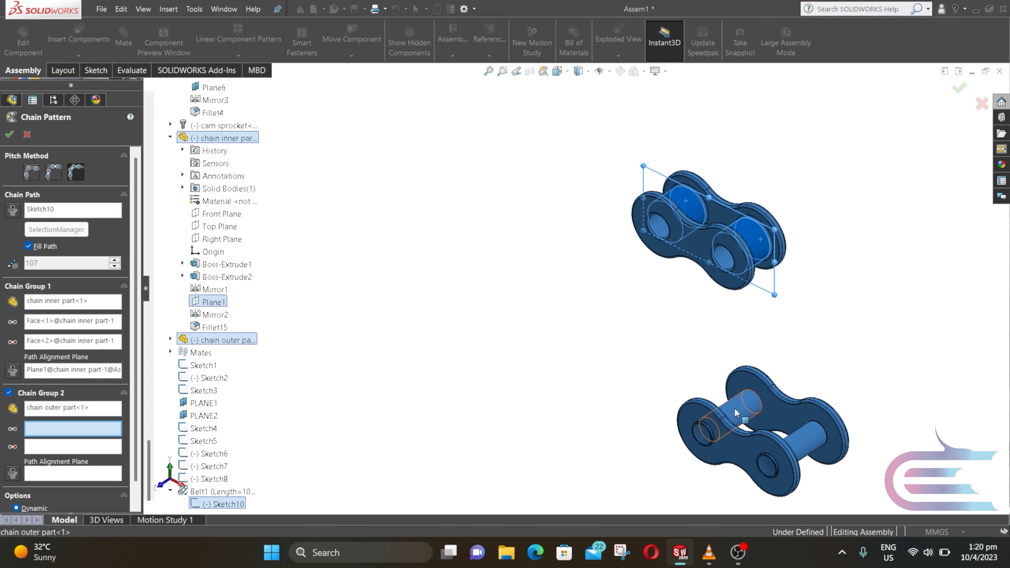
click(806, 438)
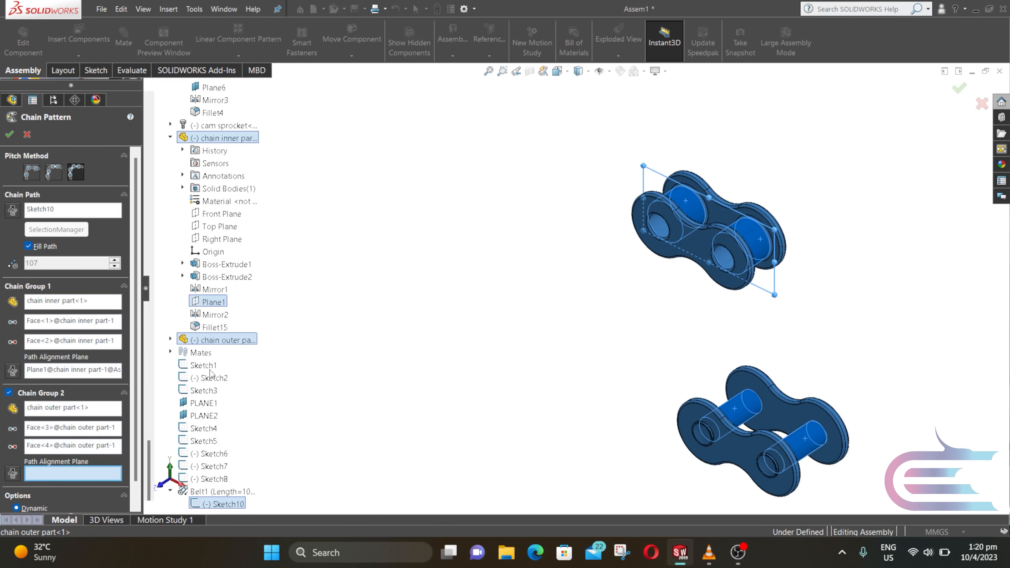
click(171, 339)
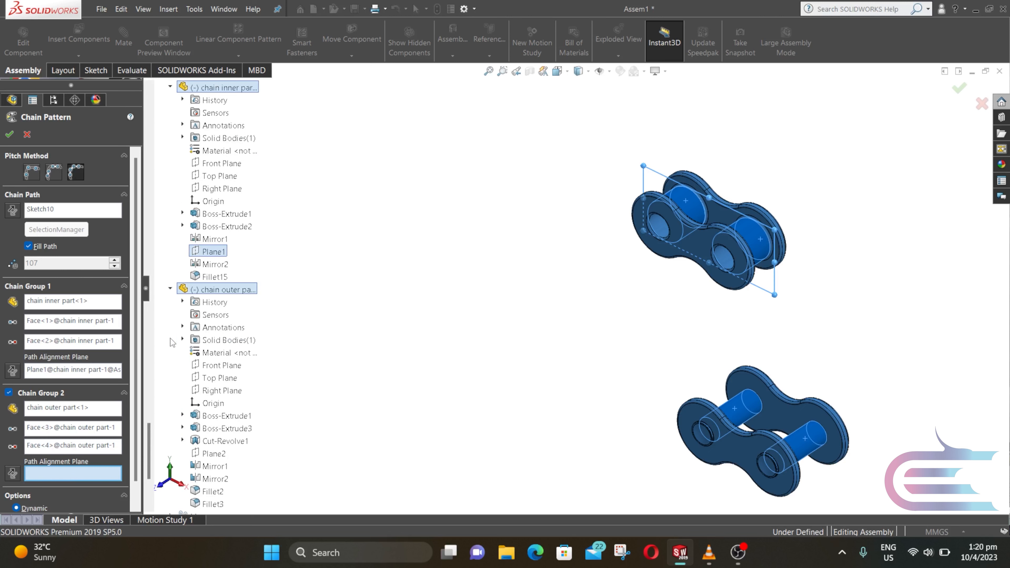
click(213, 453)
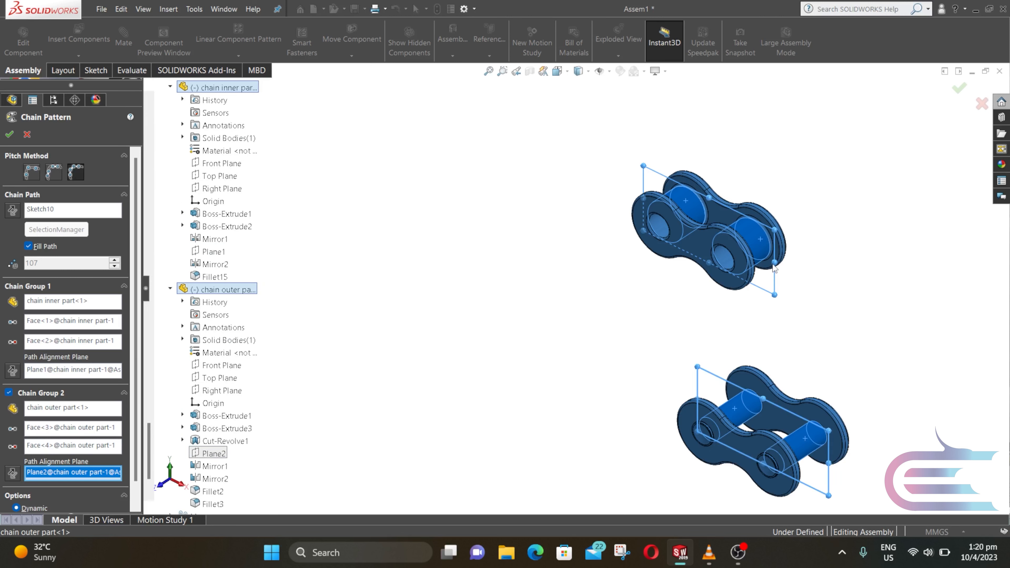
- Disable Fill Path, set the number of instances to 54 and create the chain pattern around the sprockets
scroll(871, 246, up, 5)
scroll(894, 244, up, 5)
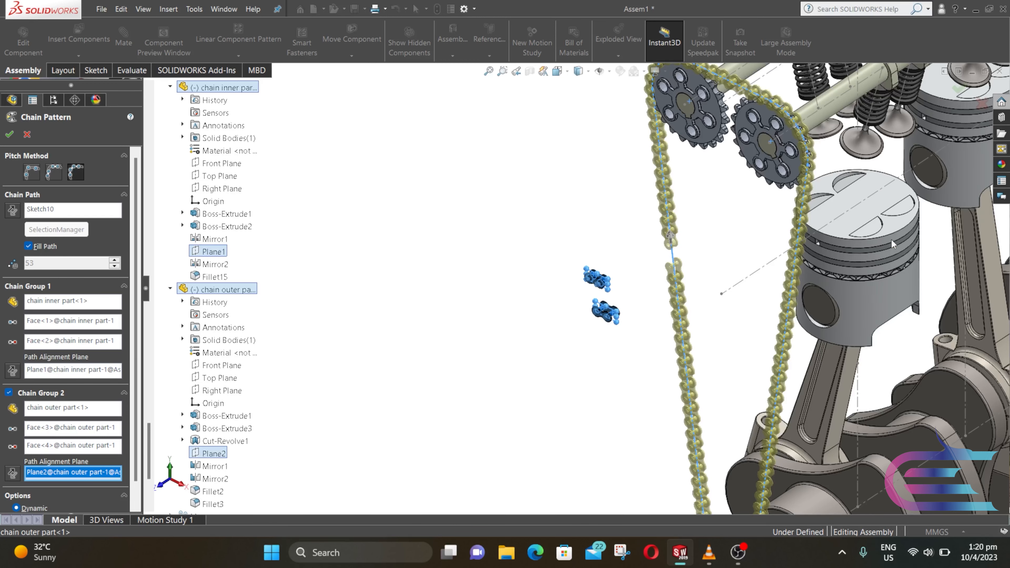
scroll(891, 238, up, 4)
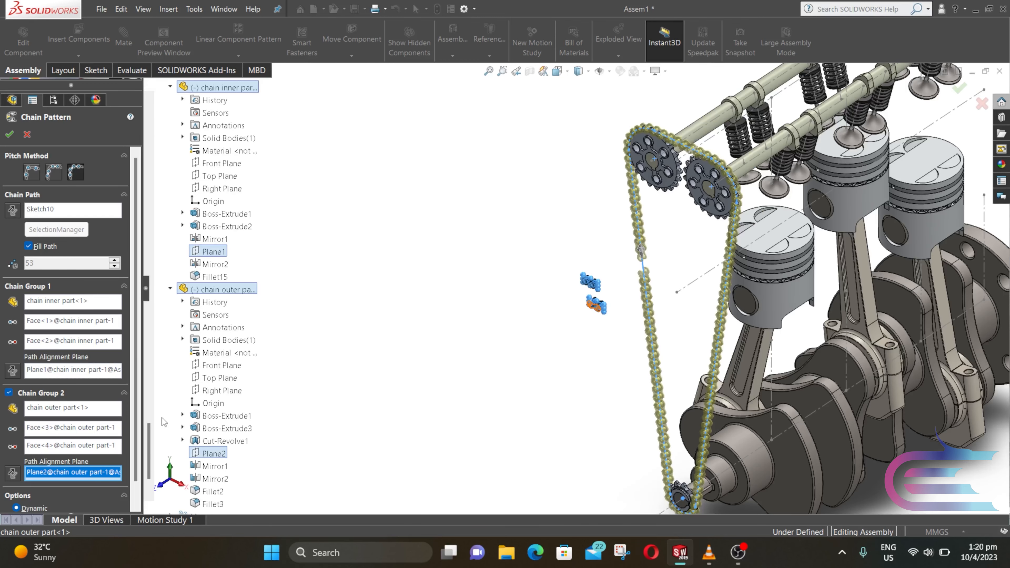
click(31, 247)
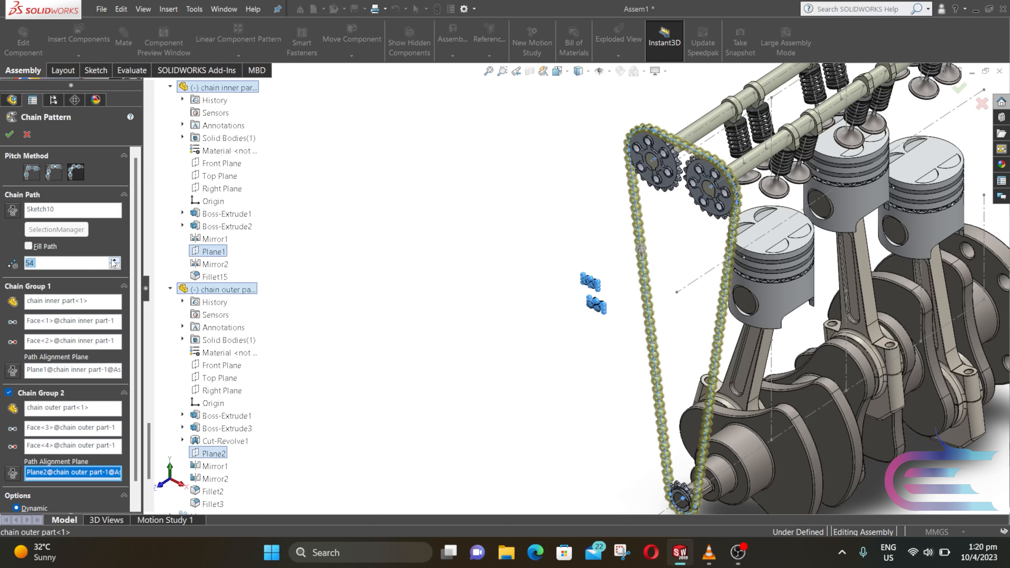
click(10, 135)
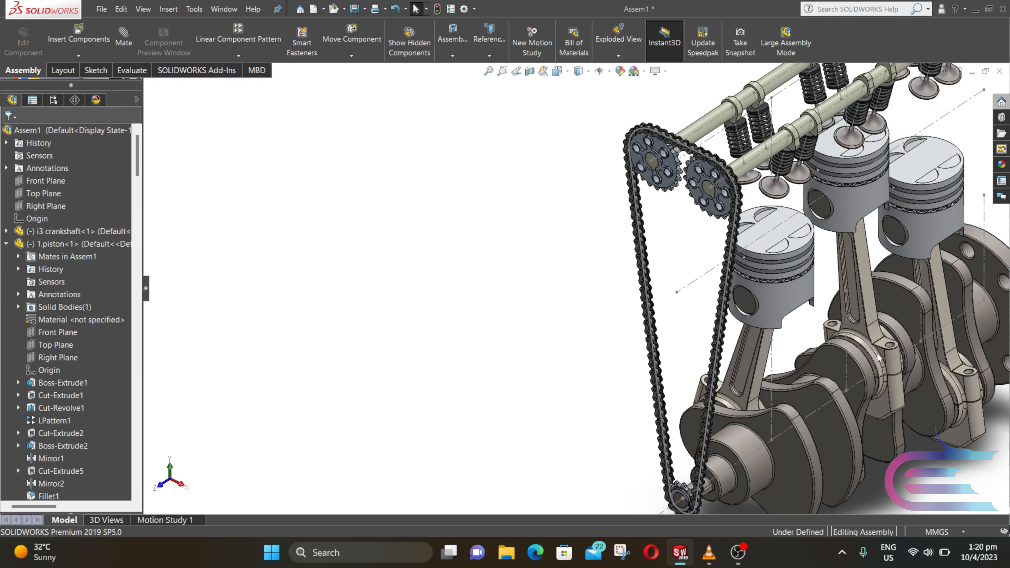
- Add a Gear mate between a roller face of chain inner part<6> and the adjacent tooth-gap face of cam sprocket<1>, with ratio 5.18mm : 5.18mm
scroll(907, 354, down, 5)
middle_drag(907, 353, 869, 340)
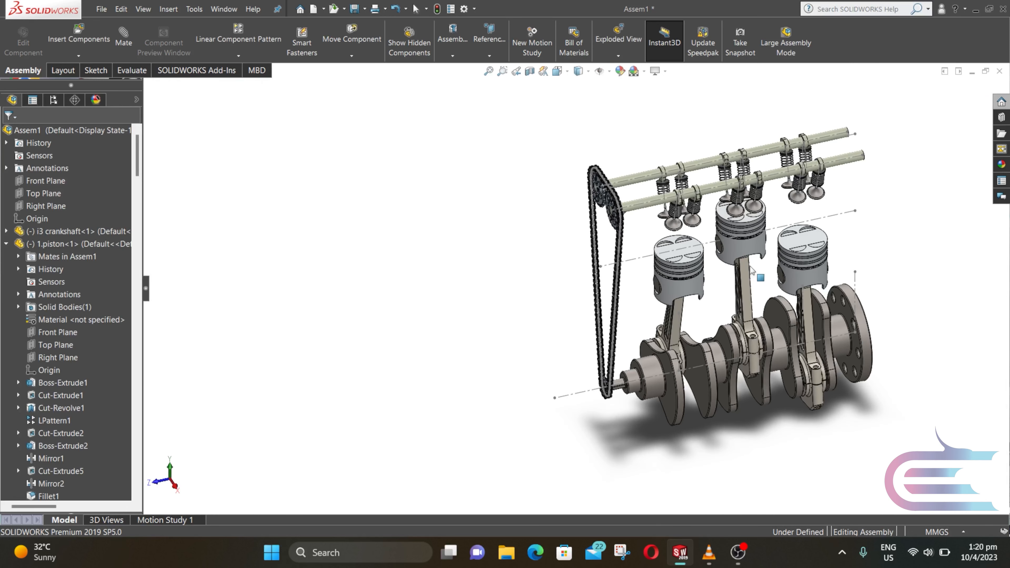
scroll(570, 205, down, 8)
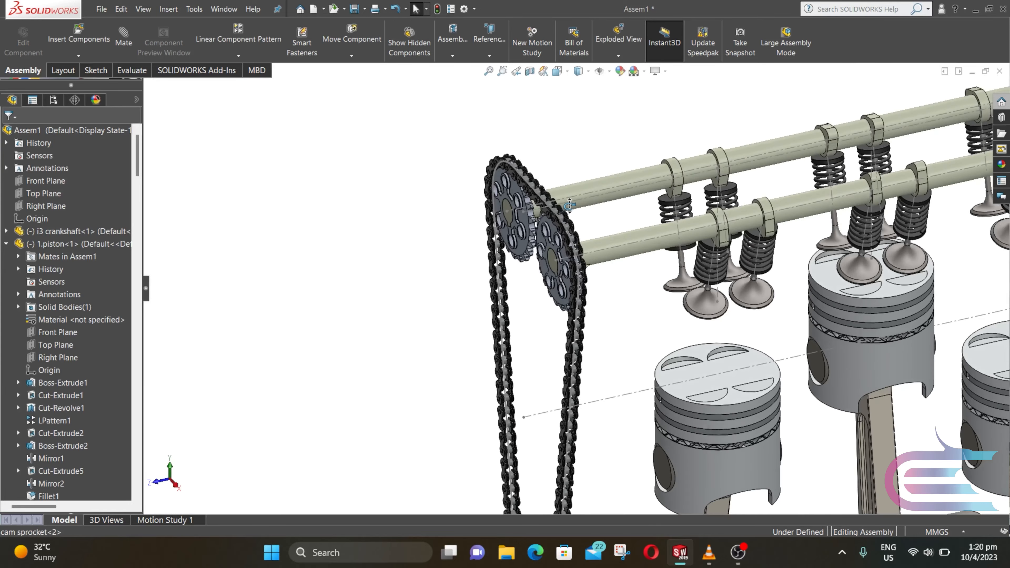
scroll(569, 205, down, 10)
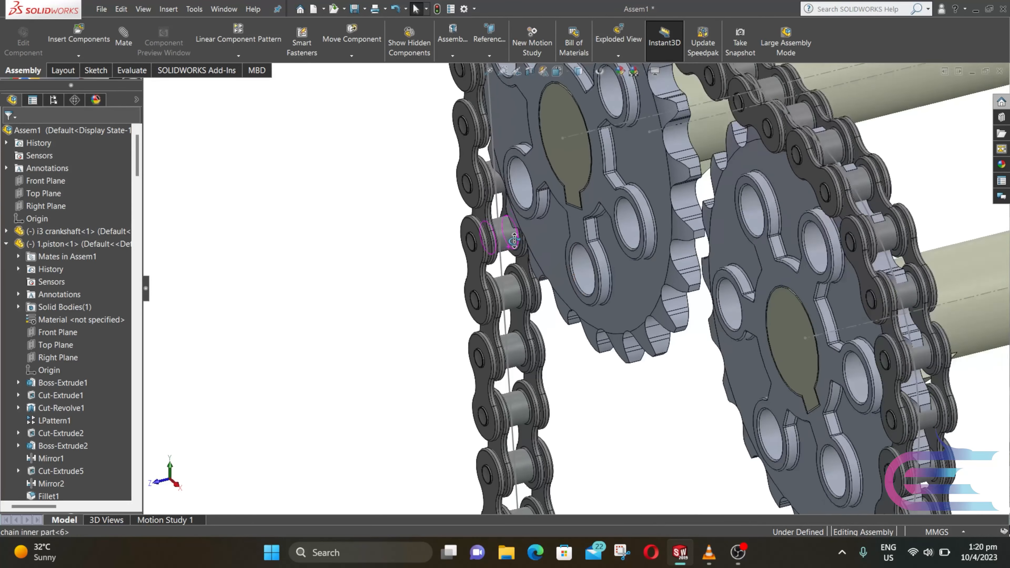
middle_drag(515, 241, 546, 208)
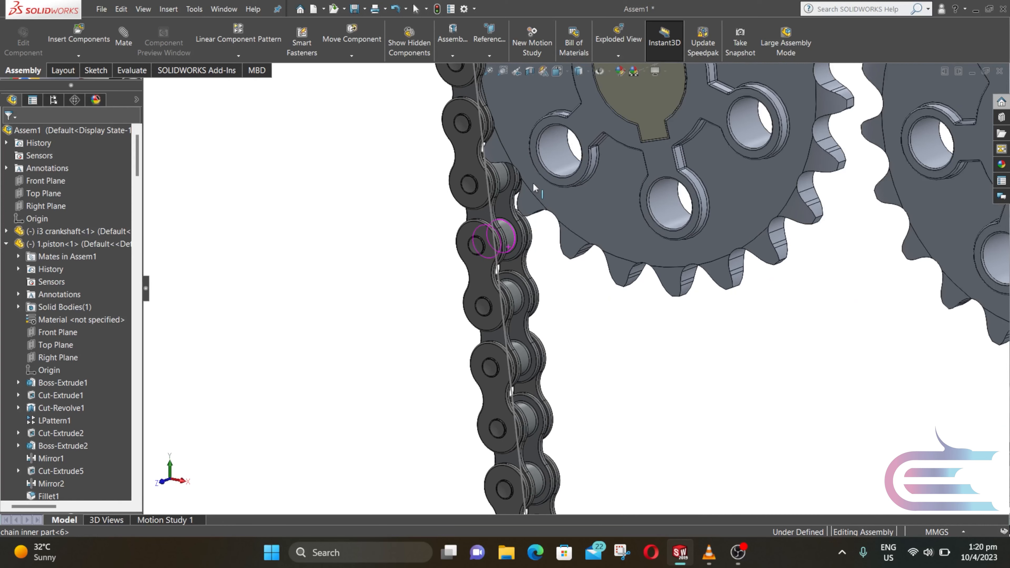
scroll(532, 182, down, 4)
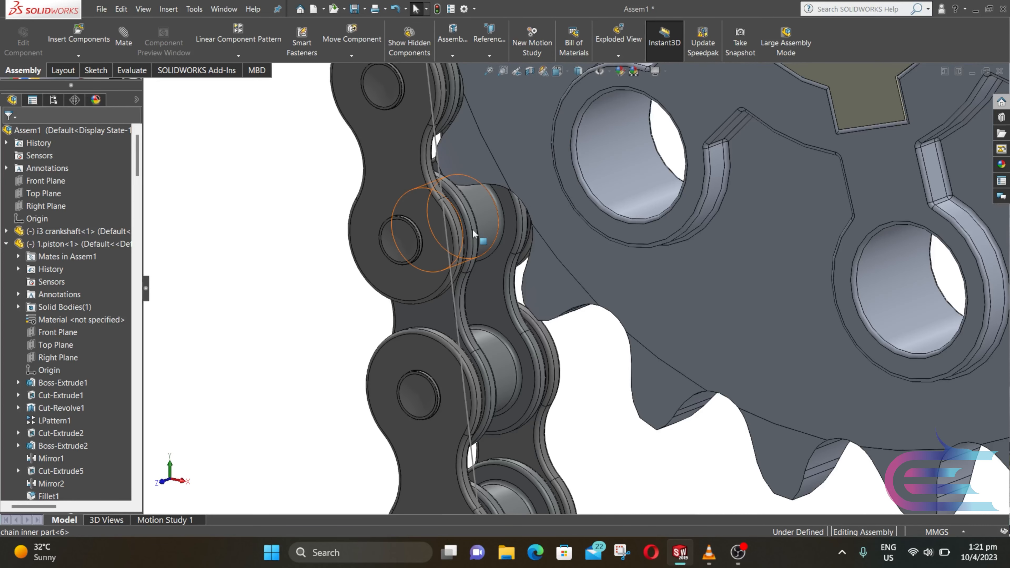
click(462, 199)
middle_drag(461, 199, 507, 190)
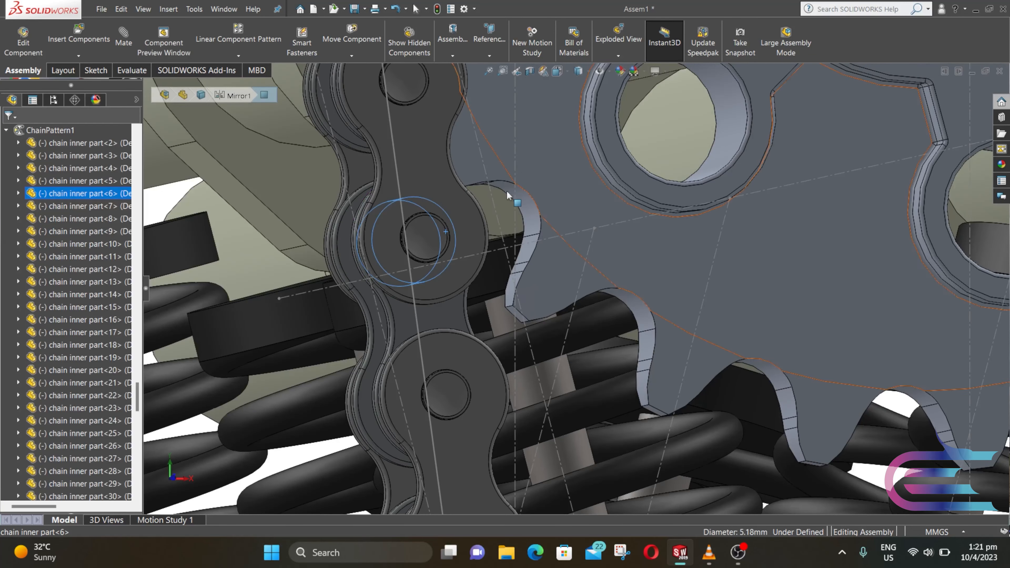
click(526, 204)
click(125, 40)
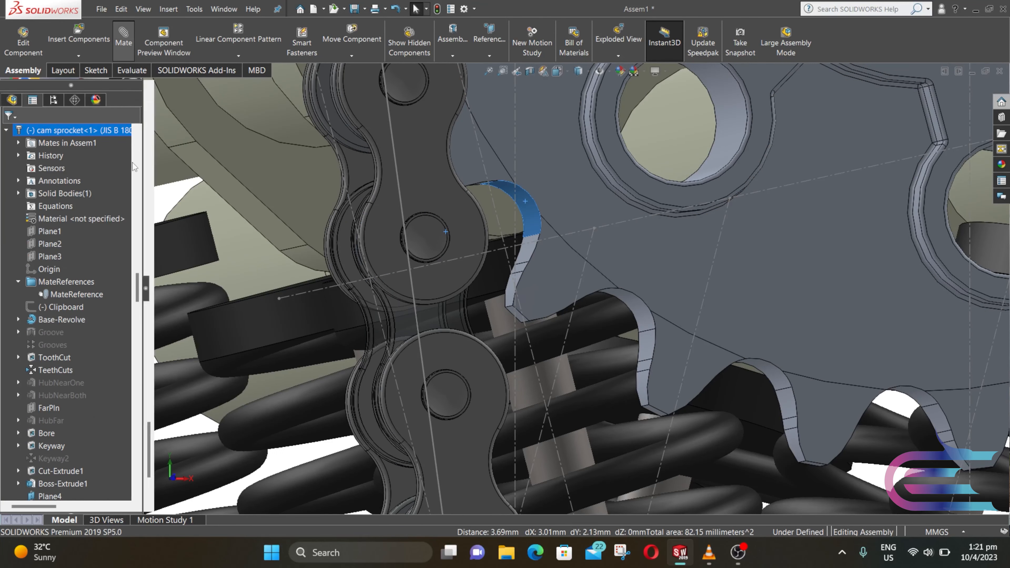
scroll(138, 265, down, 2)
click(60, 433)
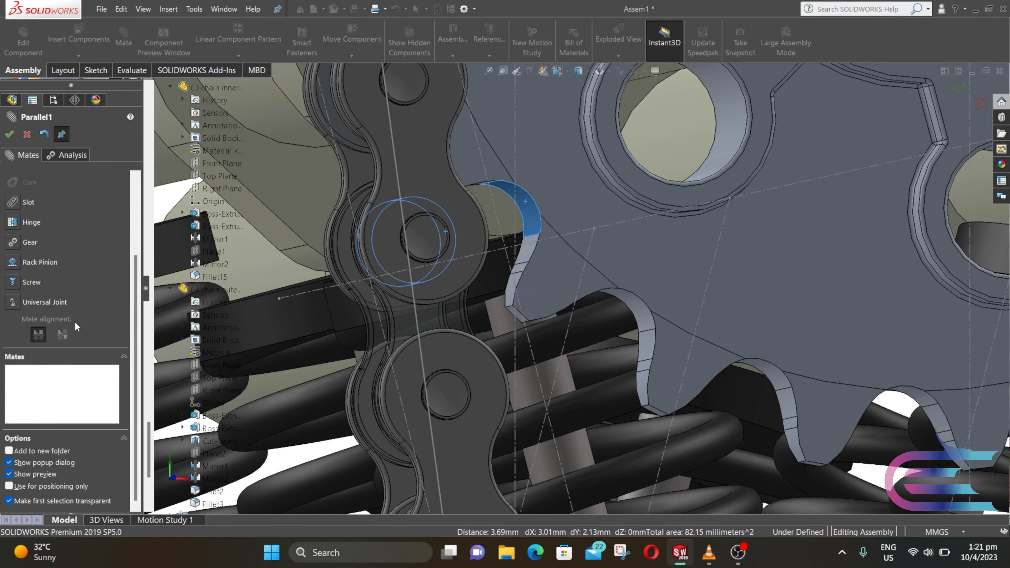
click(14, 249)
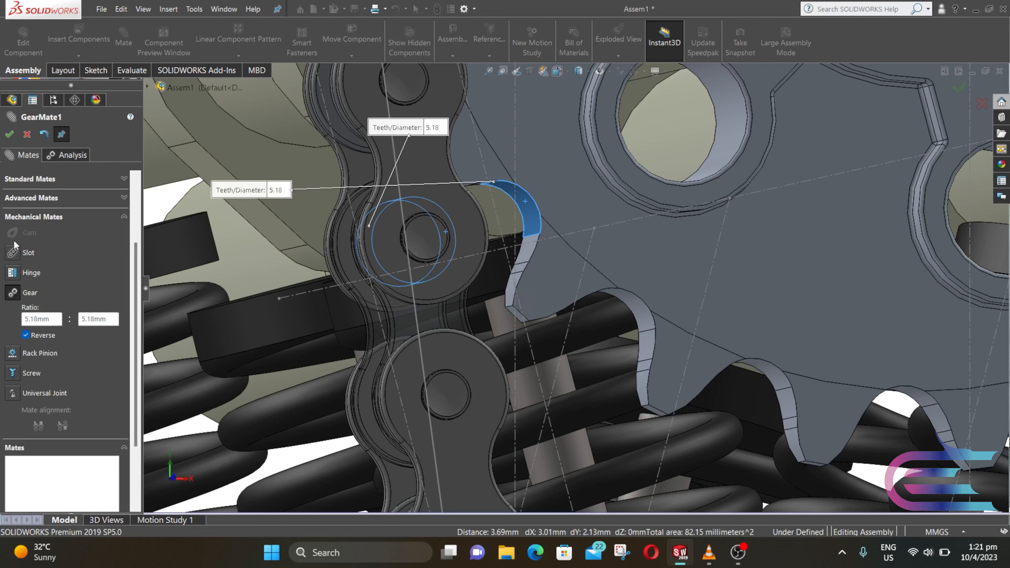
click(10, 135)
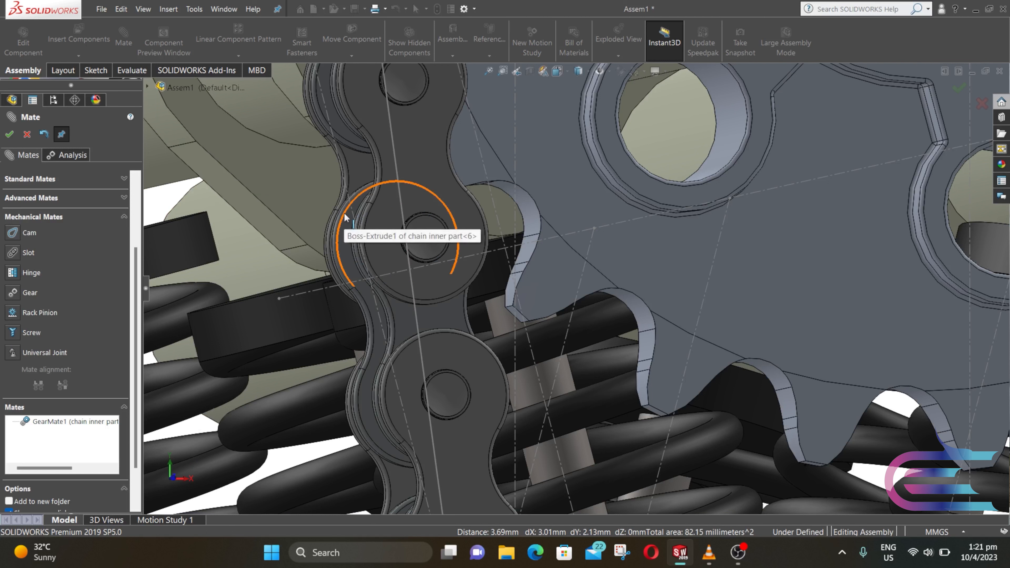
click(9, 134)
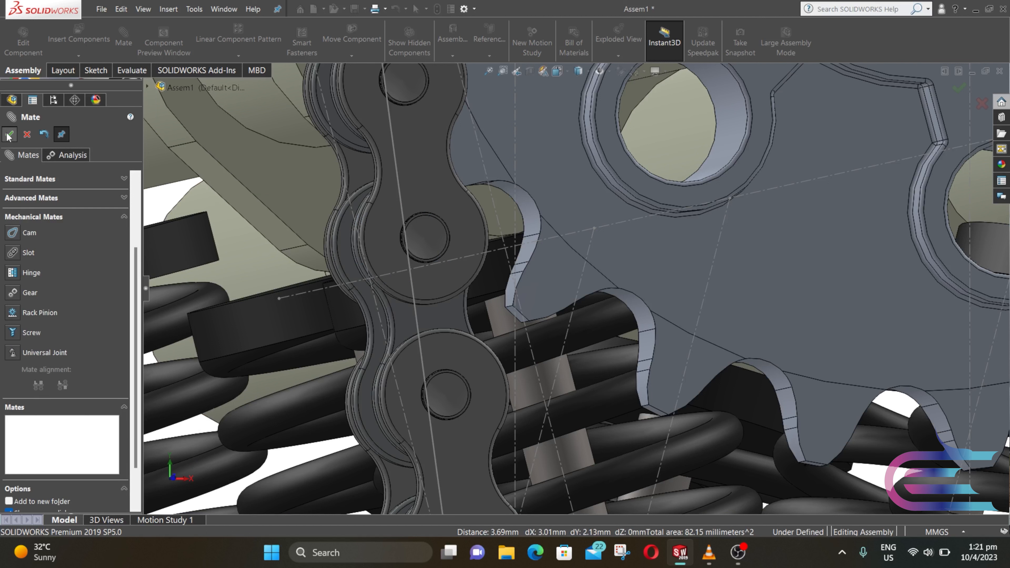
click(27, 134)
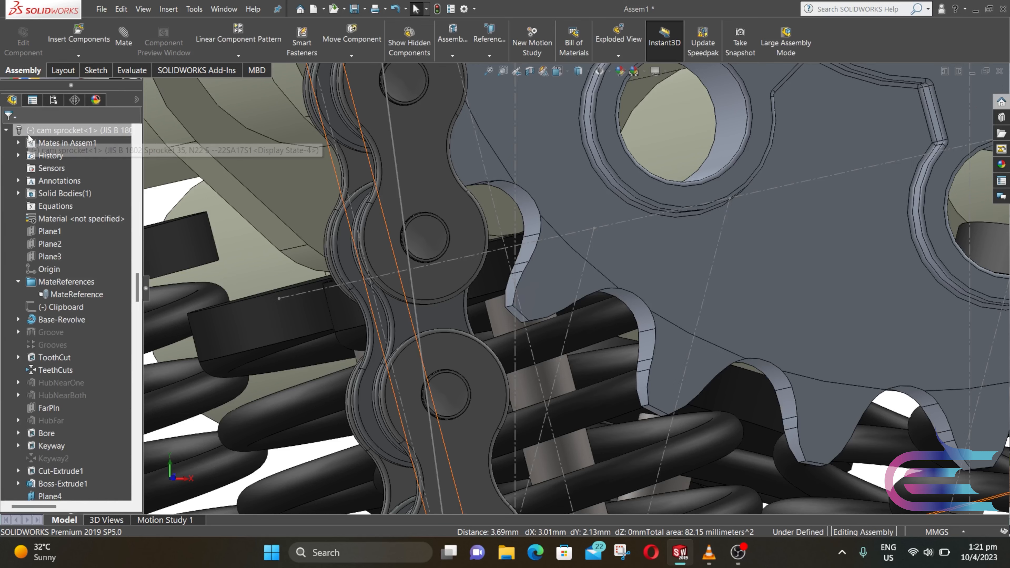
- Examine the timing chain's fit around the cam and crank sprockets across the whole engine assembly
scroll(398, 285, up, 2)
scroll(407, 286, up, 6)
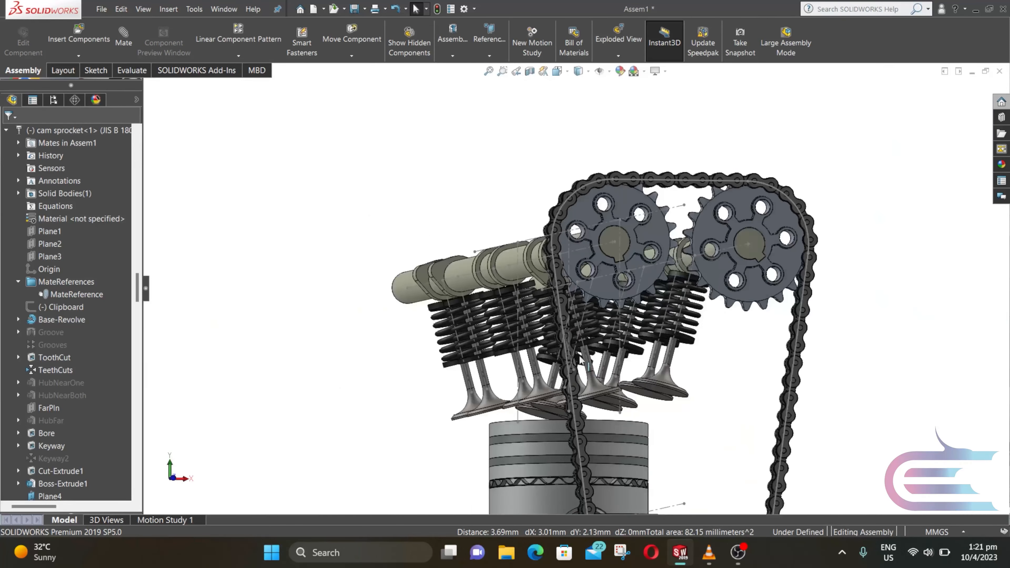
scroll(625, 385, up, 2)
middle_drag(625, 386, 571, 411)
scroll(571, 411, up, 2)
scroll(571, 459, up, 2)
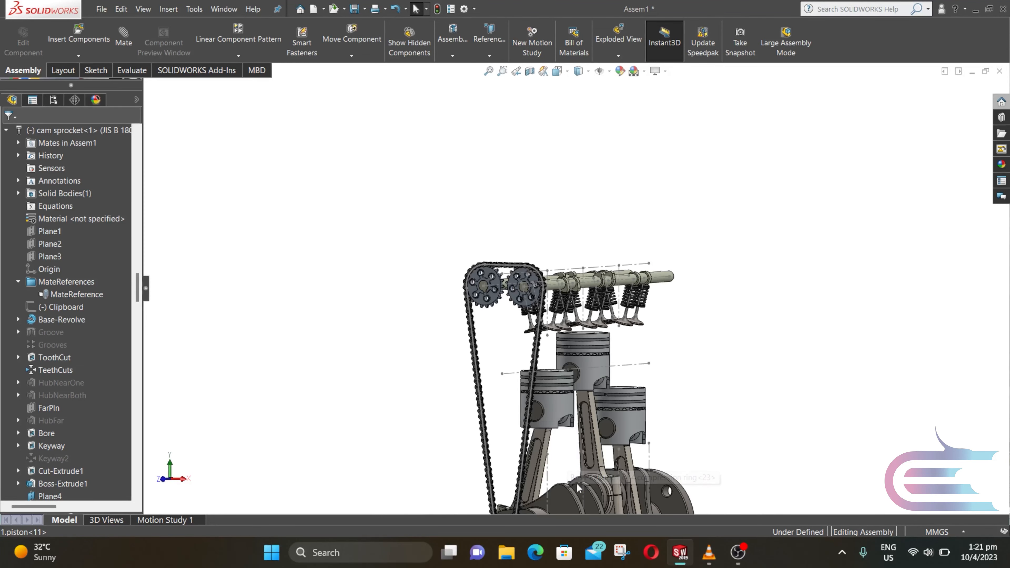
scroll(578, 483, down, 3)
scroll(579, 483, up, 2)
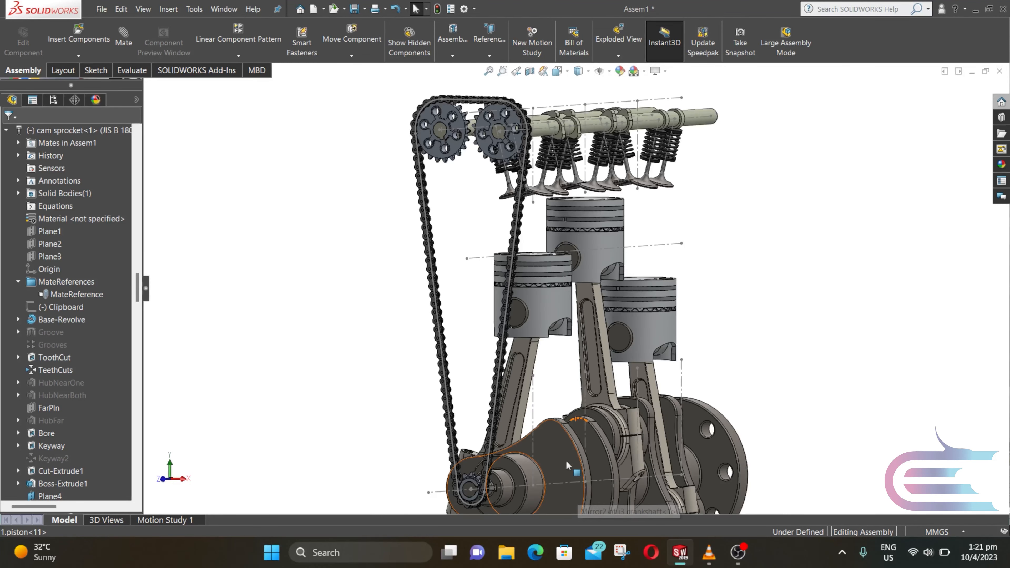
- Hide assembly sketches Sketch1 through Sketch8 together with the belt's Sketch10
drag(132, 287, 146, 372)
scroll(640, 425, up, 2)
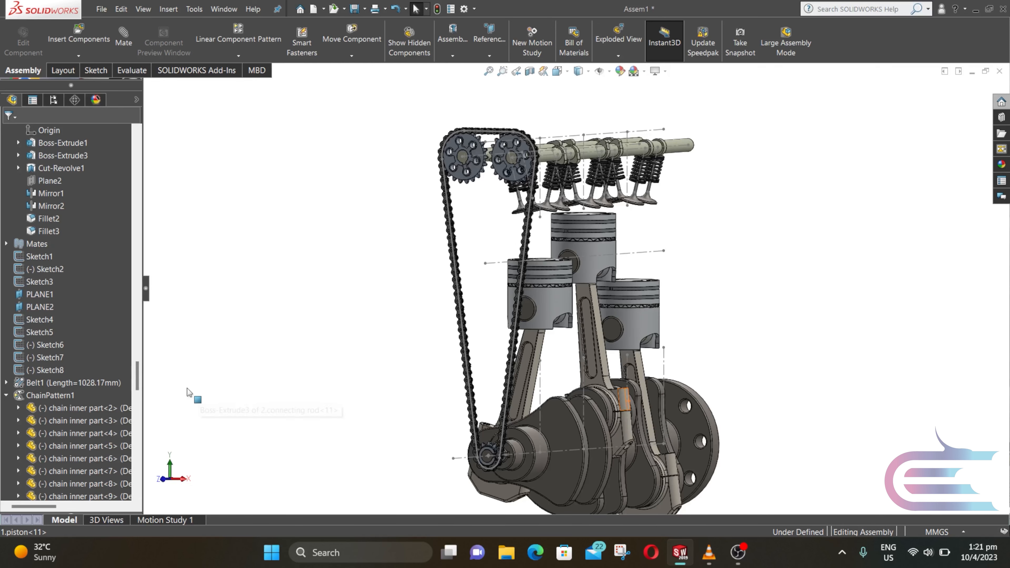
click(6, 383)
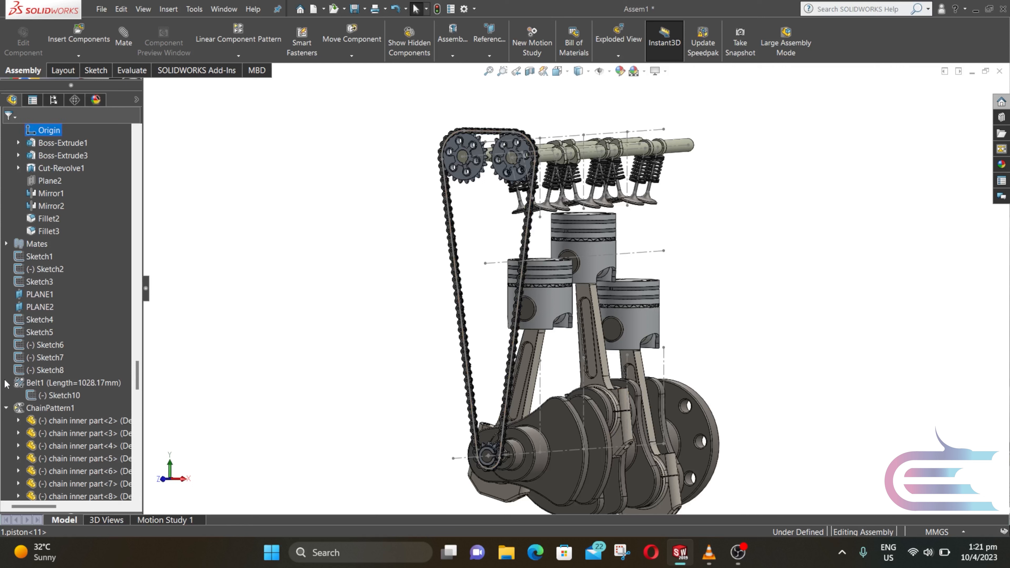
click(52, 395)
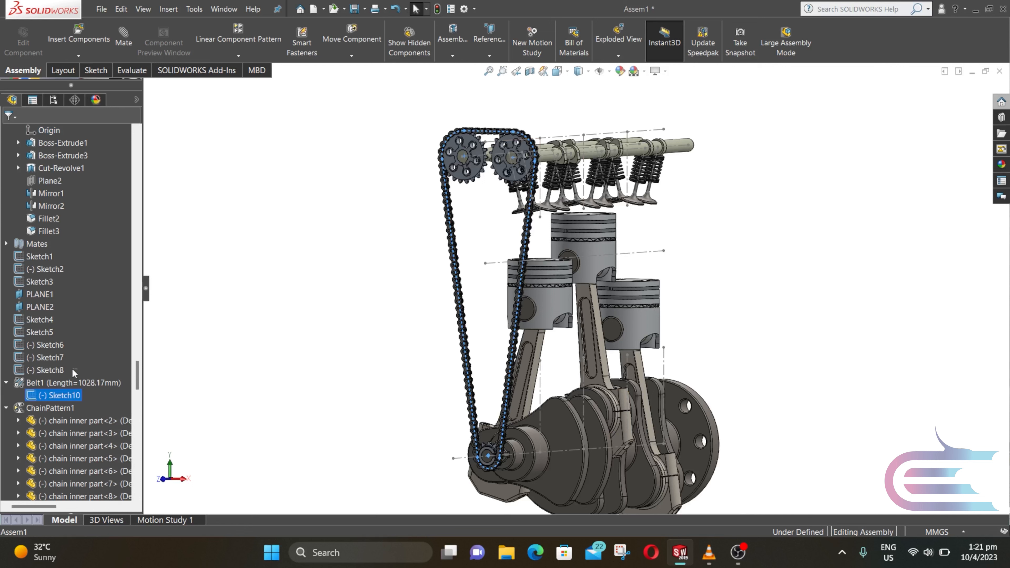
drag(38, 337, 28, 318)
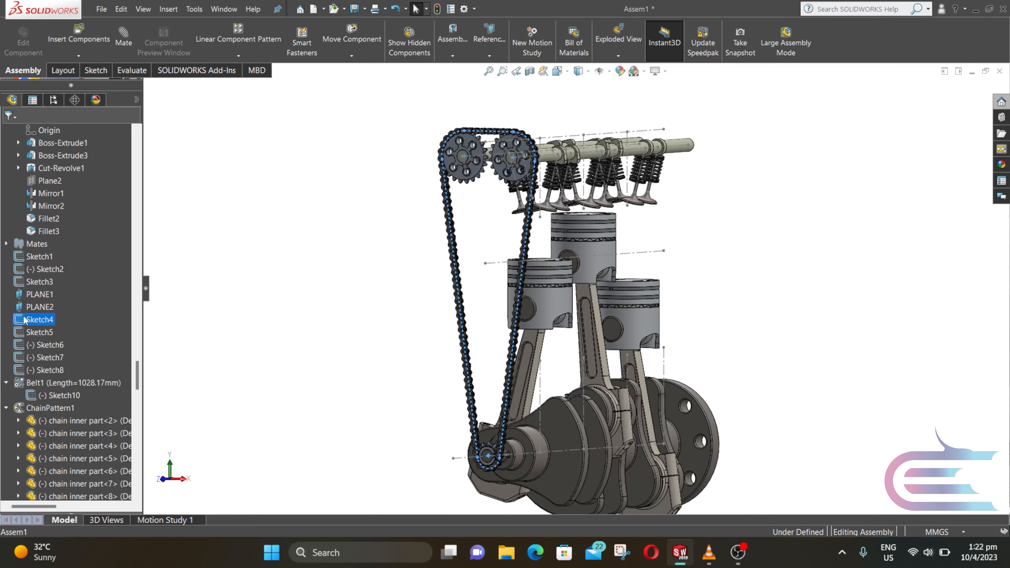
ctrl+click(40, 282)
ctrl+click(42, 271)
ctrl+click(39, 256)
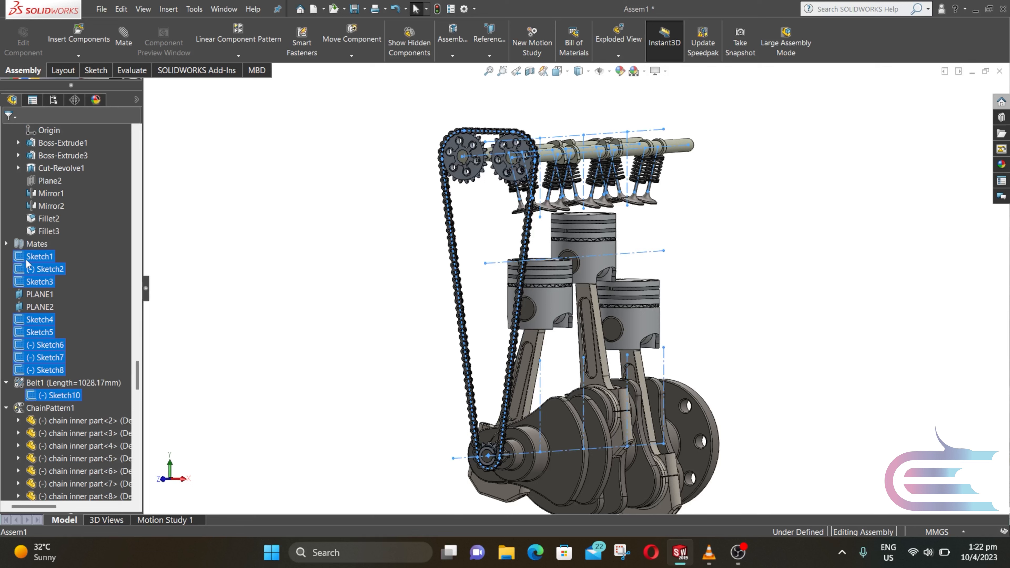
right_click(35, 266)
click(48, 245)
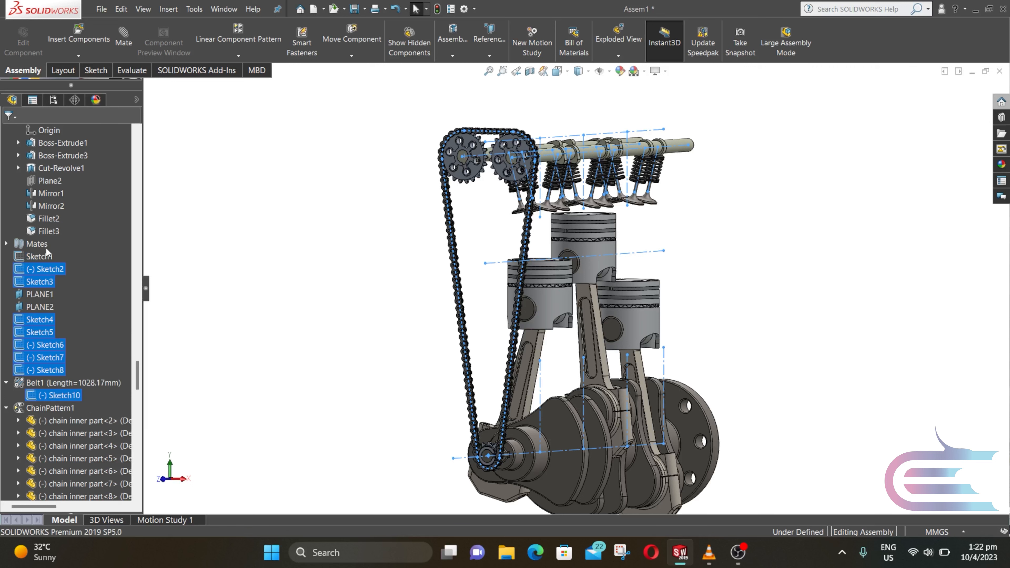
click(314, 304)
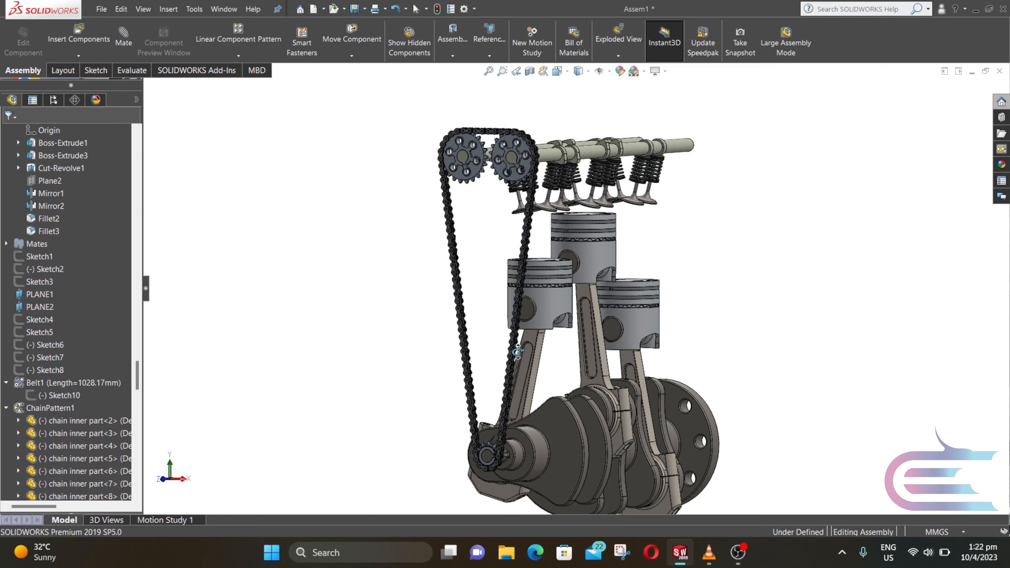
- Turn the crankshaft by hand through several positions to check the motion of the engine assembly
middle_drag(518, 352, 523, 478)
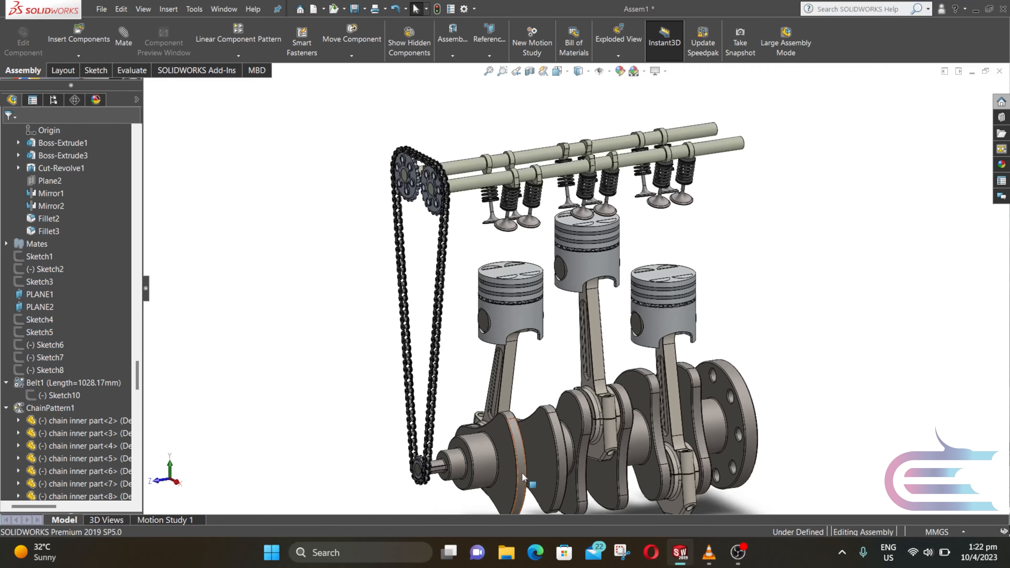
scroll(540, 322, up, 3)
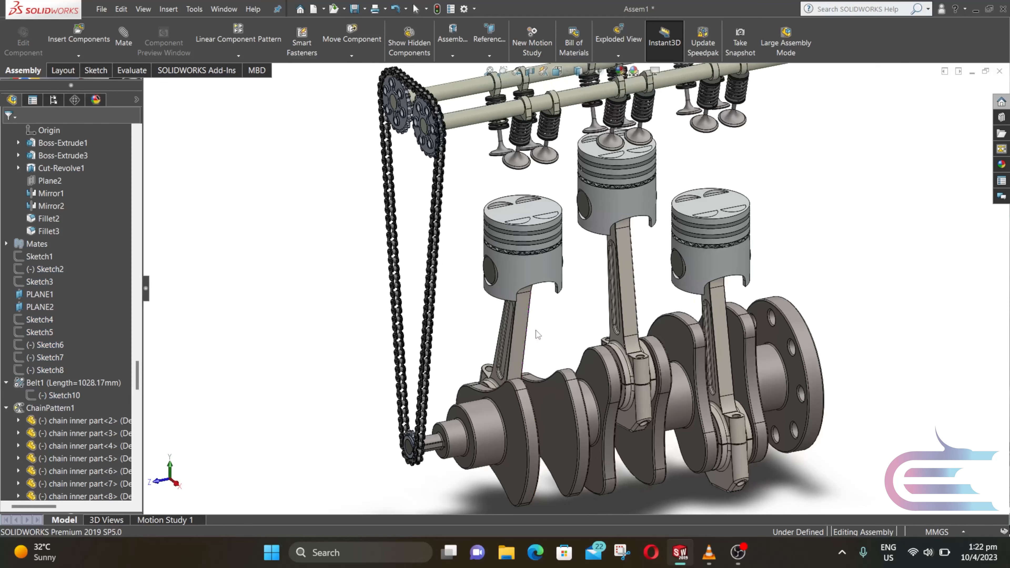
scroll(537, 328, down, 1)
scroll(525, 164, up, 1)
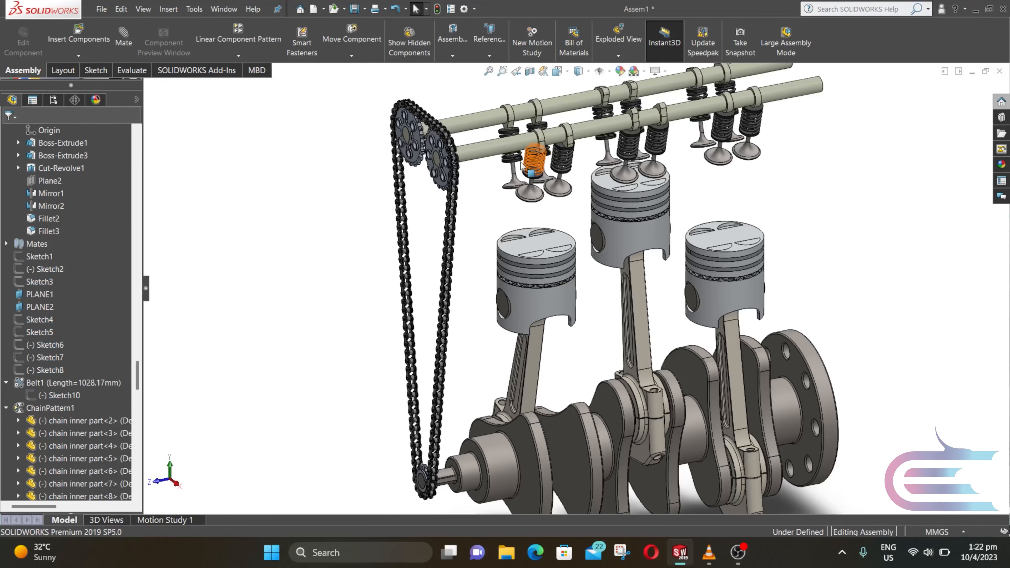
click(483, 423)
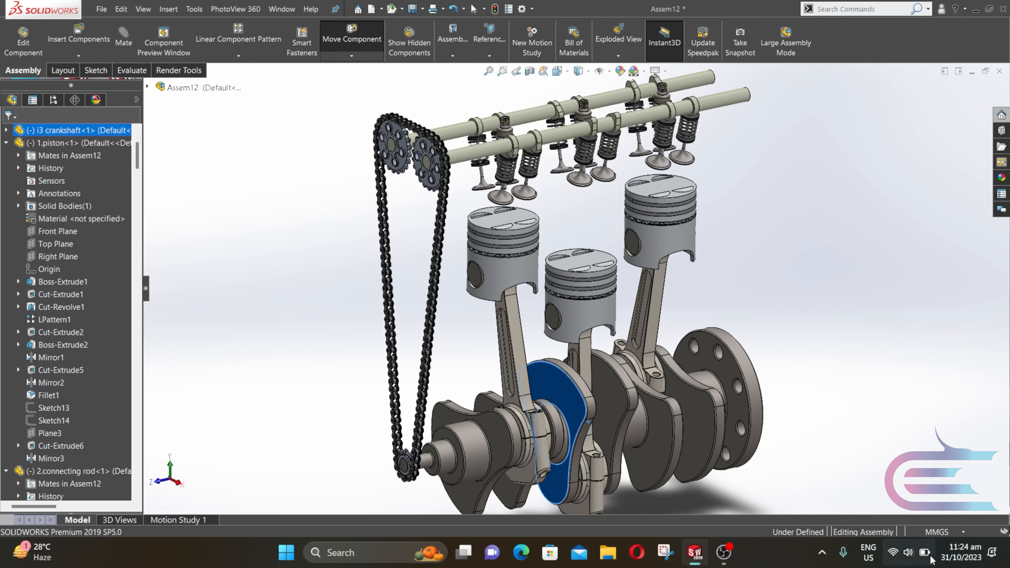
drag(556, 382, 740, 498)
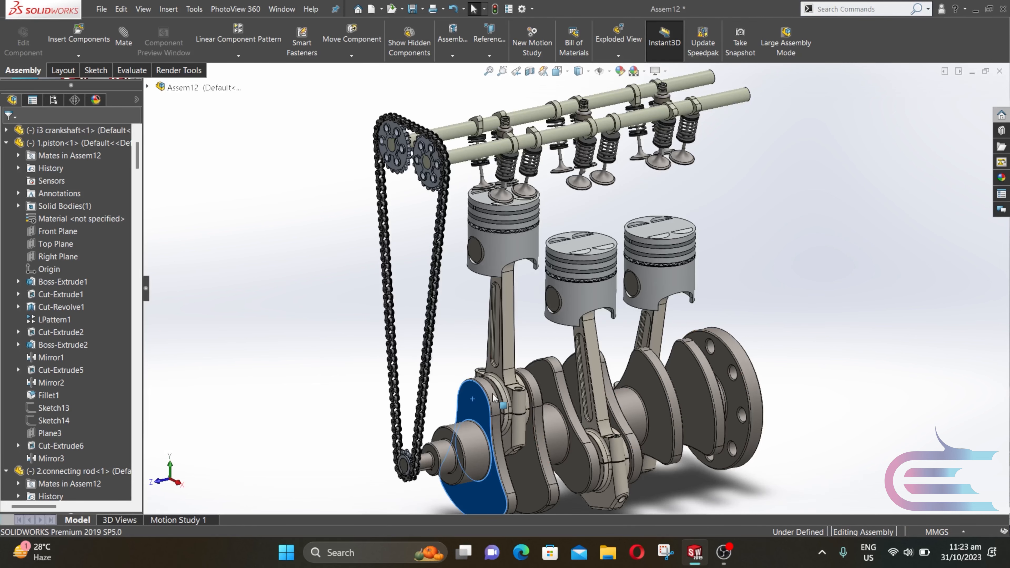
drag(505, 402, 570, 328)
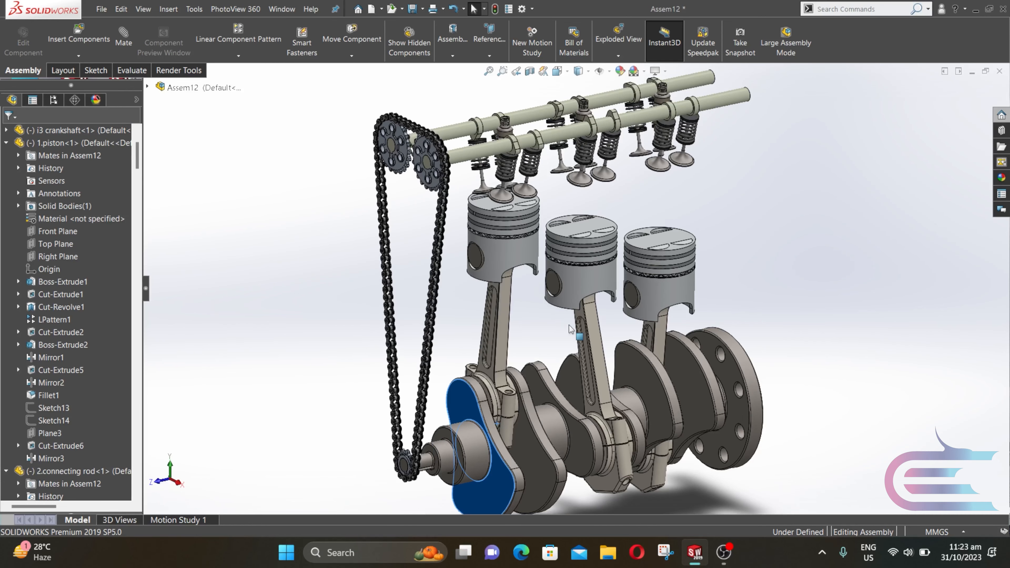
drag(579, 505, 376, 418)
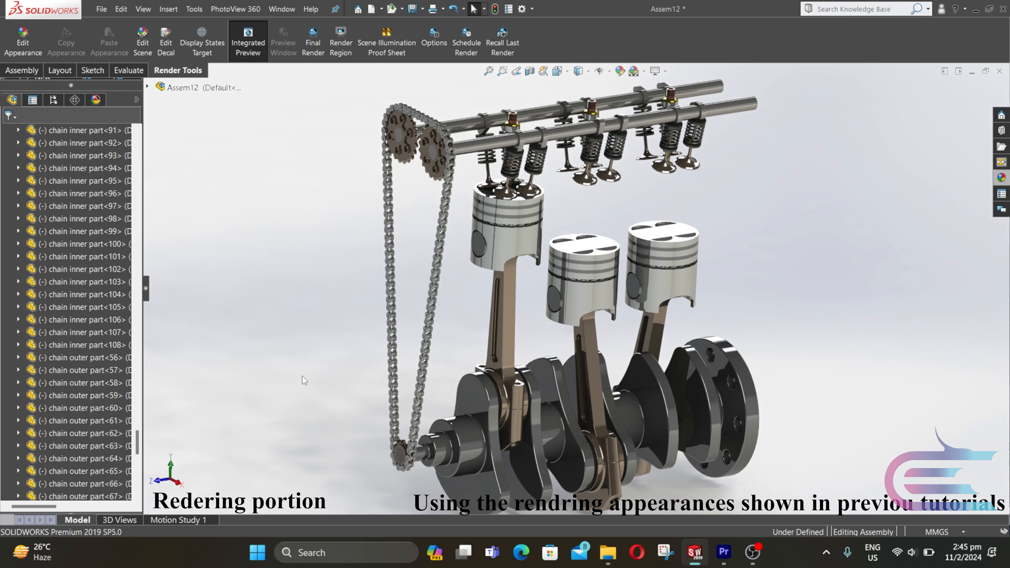
- Examine the rendered engine assembly from the crankshaft's flange end
middle_drag(302, 376, 557, 503)
scroll(652, 350, up, 2)
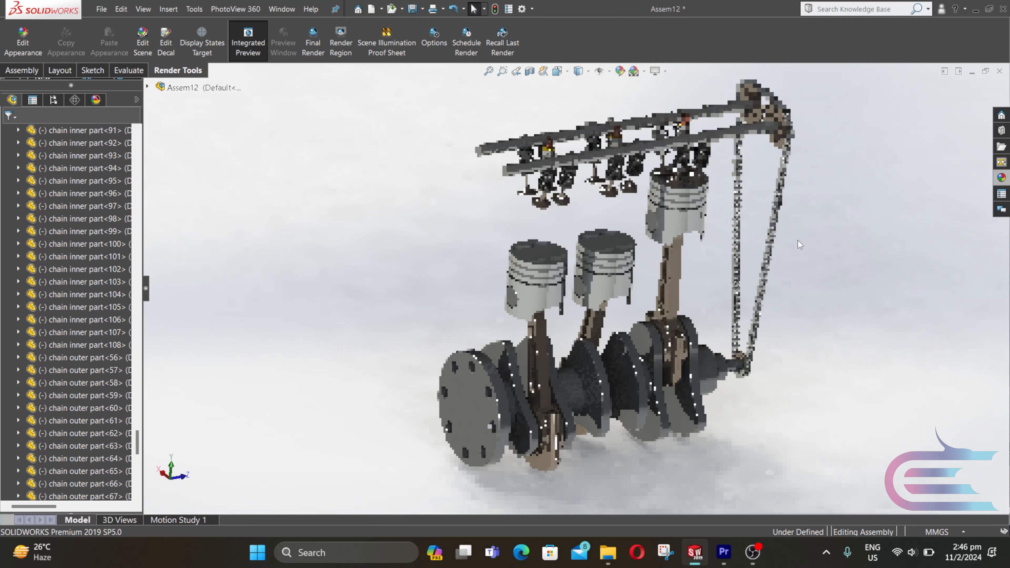
scroll(753, 248, down, 3)
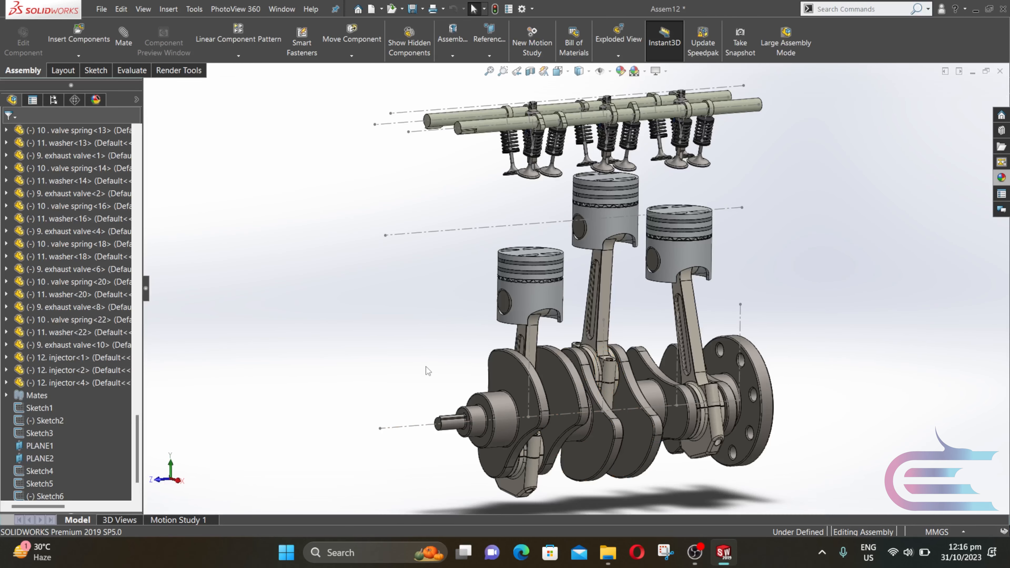
- Insert the cam pully and crank pully parts, placing them in front of the camshafts and the crankshaft nose
click(80, 41)
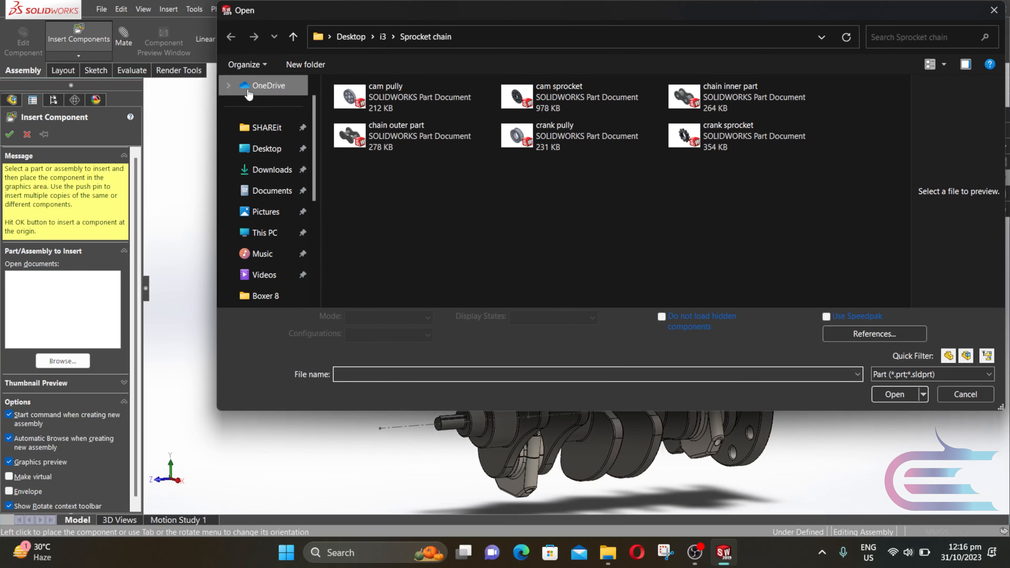
click(402, 97)
ctrl+click(557, 136)
click(896, 380)
click(363, 131)
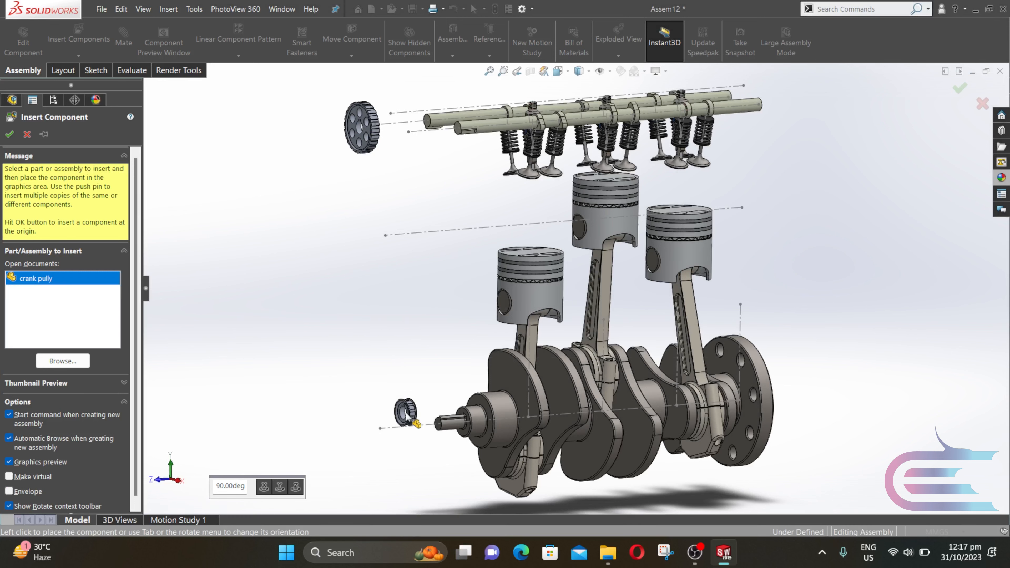
click(415, 415)
- Mate the crank pully's bore concentric with the cylindrical nose of the crankshaft
scroll(415, 415, down, 5)
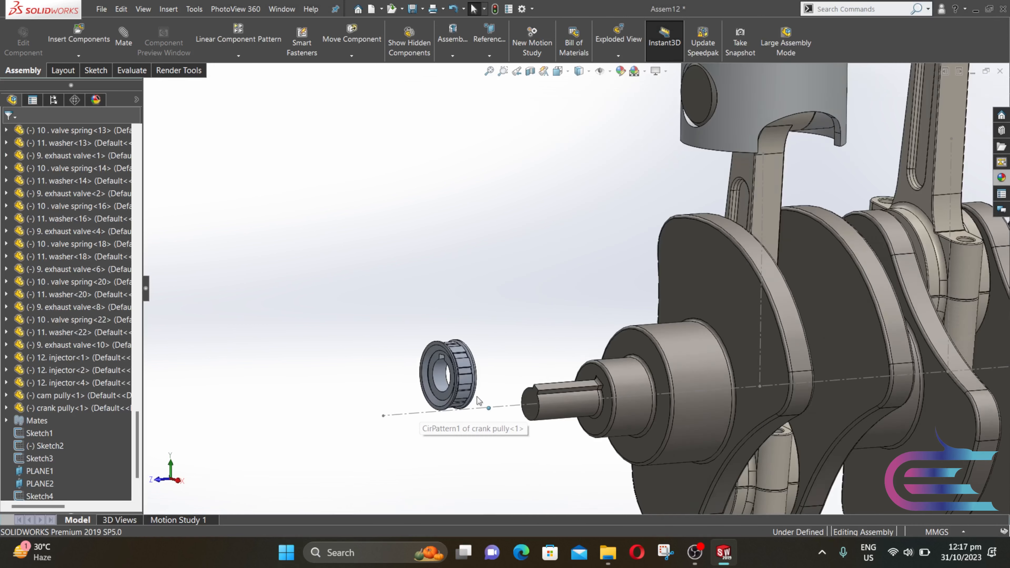
click(428, 343)
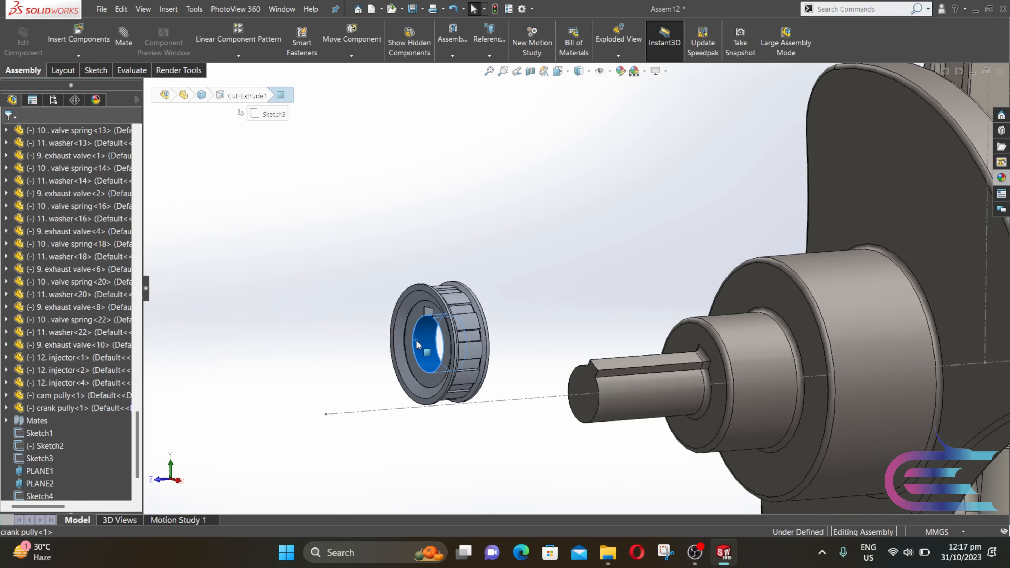
ctrl+click(638, 410)
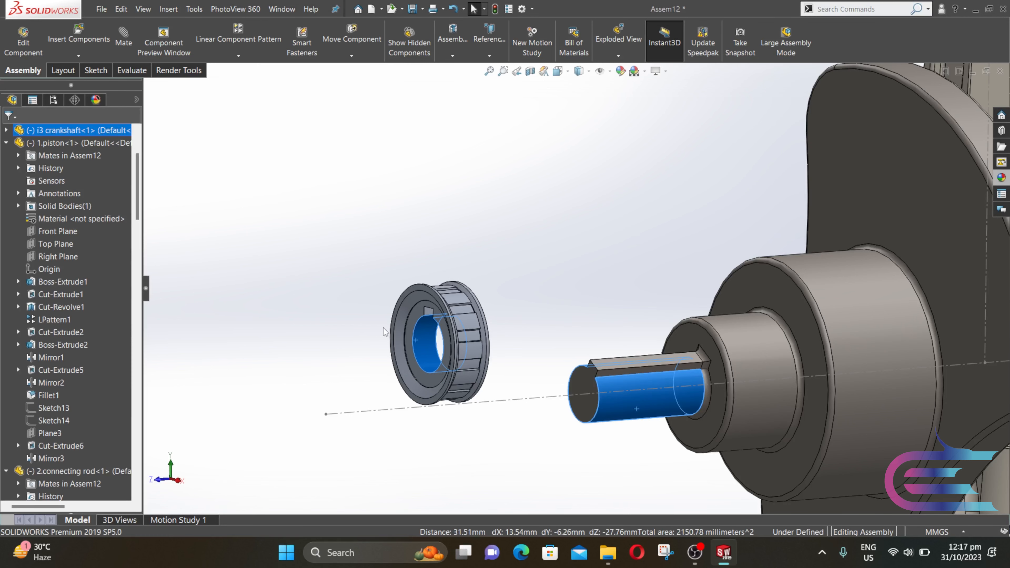
click(127, 43)
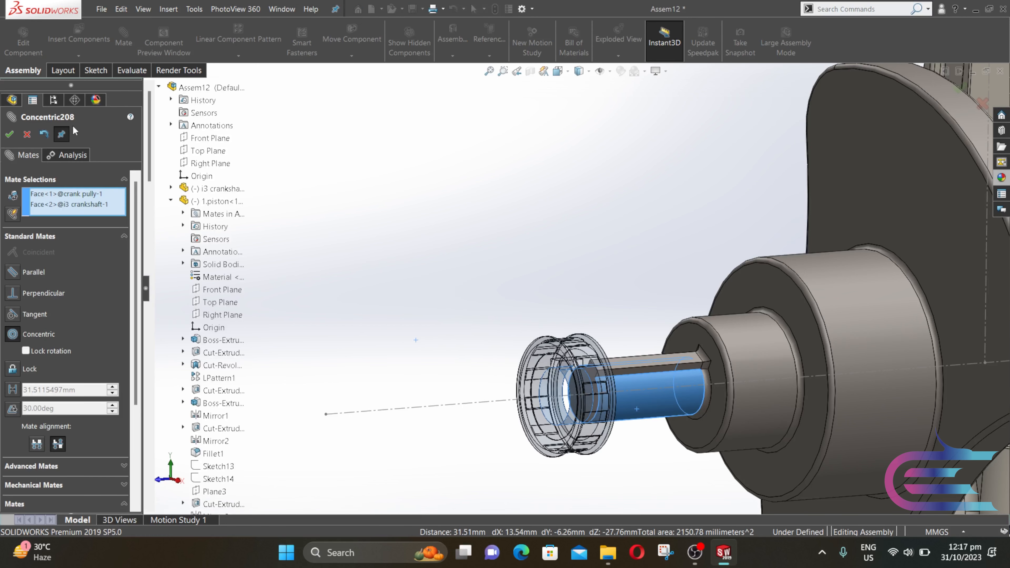
click(10, 134)
- Add a coincident mate between the crank pully's front face around the bore and the crankshaft nose's end face
middle_drag(526, 375, 555, 362)
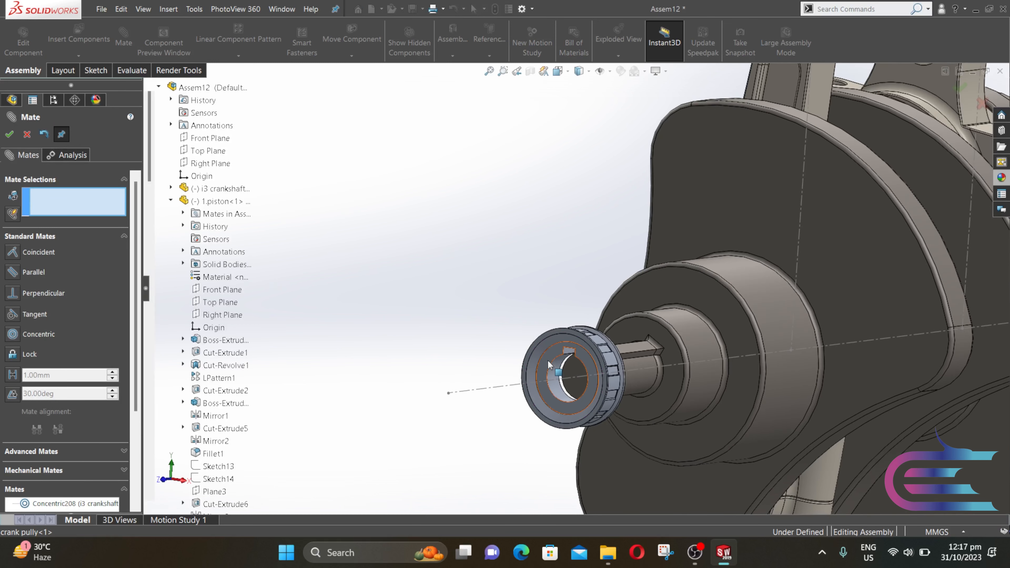
click(547, 361)
click(571, 365)
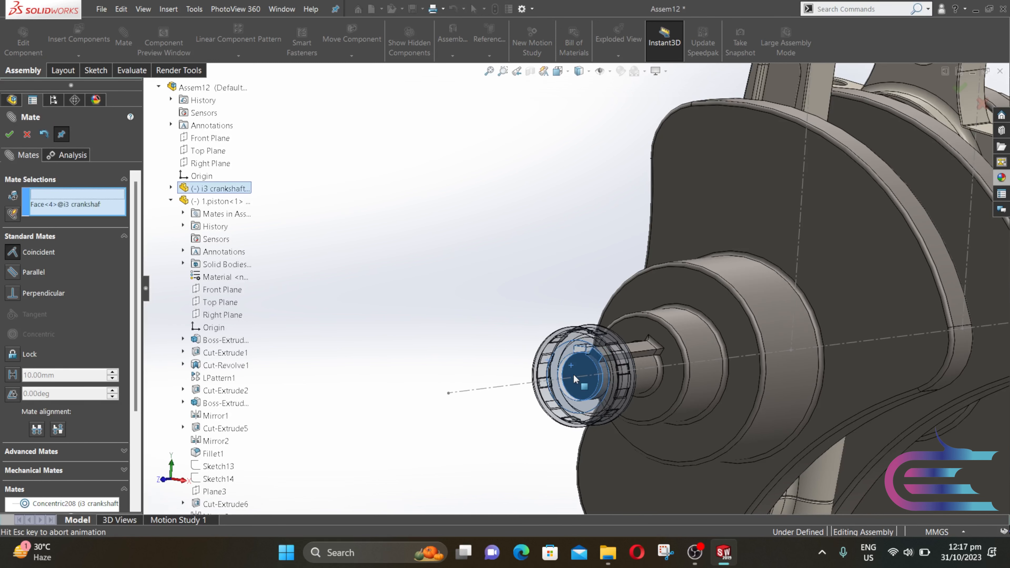
click(703, 393)
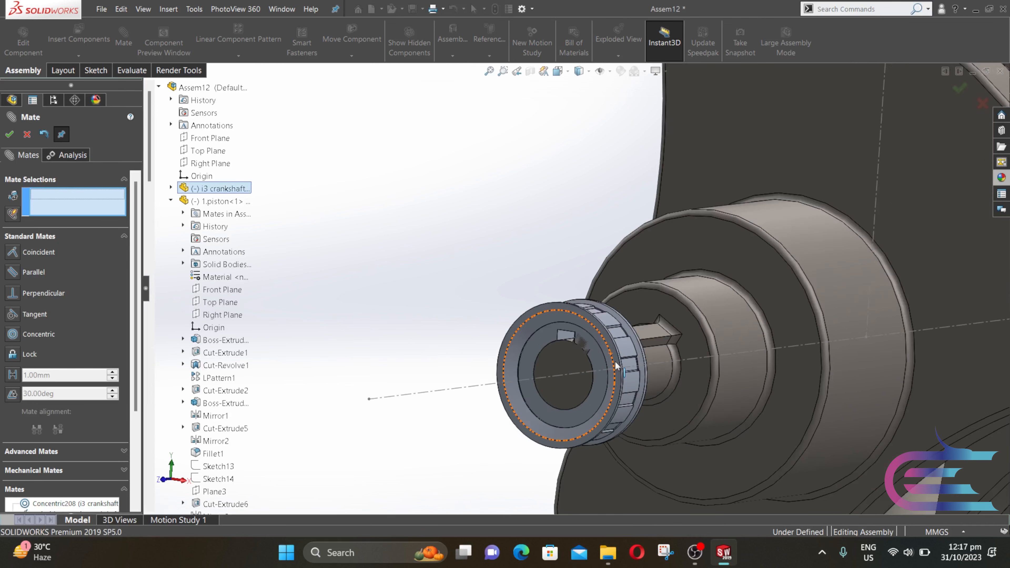
- Add a coincident mate between the top face of the crankshaft's key and the matching keyway face in the crank pully
scroll(615, 361, down, 4)
click(668, 281)
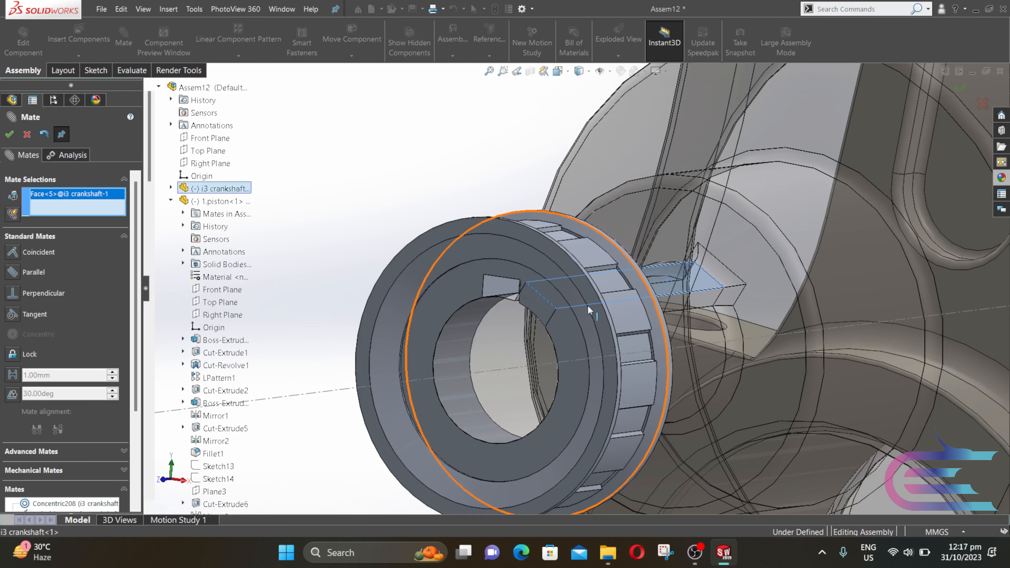
middle_drag(587, 305, 594, 248)
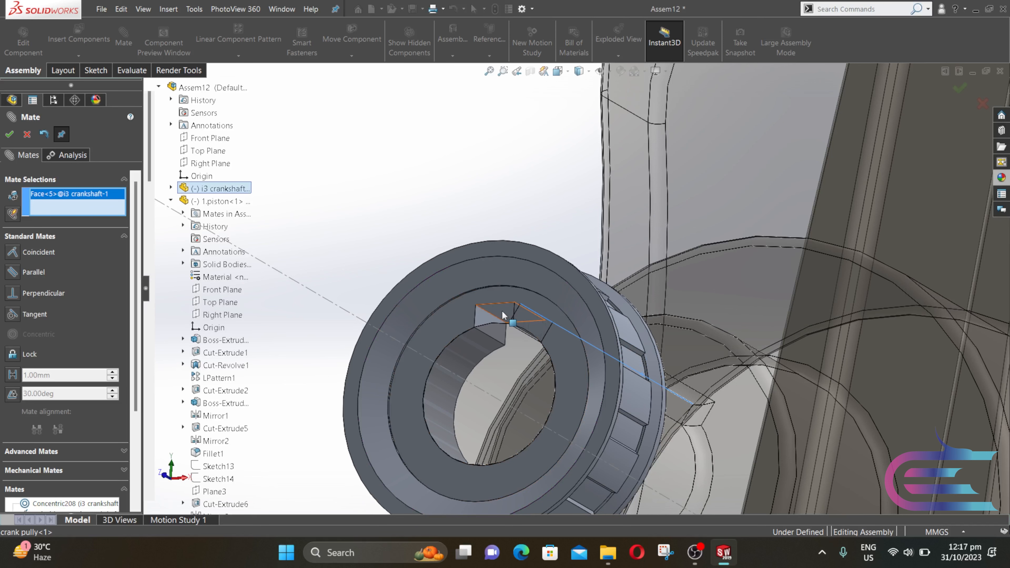
click(502, 310)
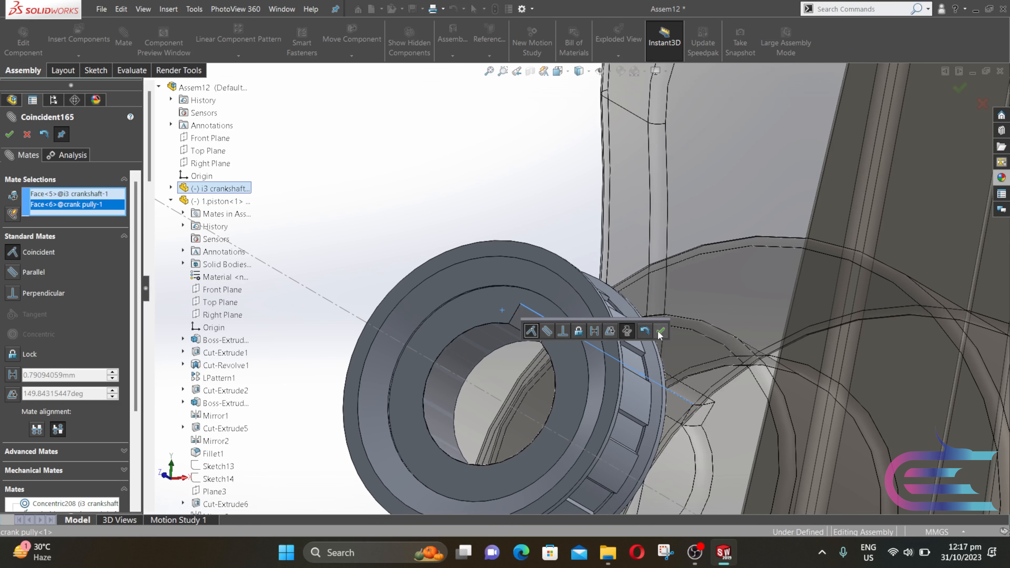
click(661, 331)
- Mate the cam pully's bore concentric with the rear camshaft, i3 cam shaft<2>
scroll(631, 314, up, 6)
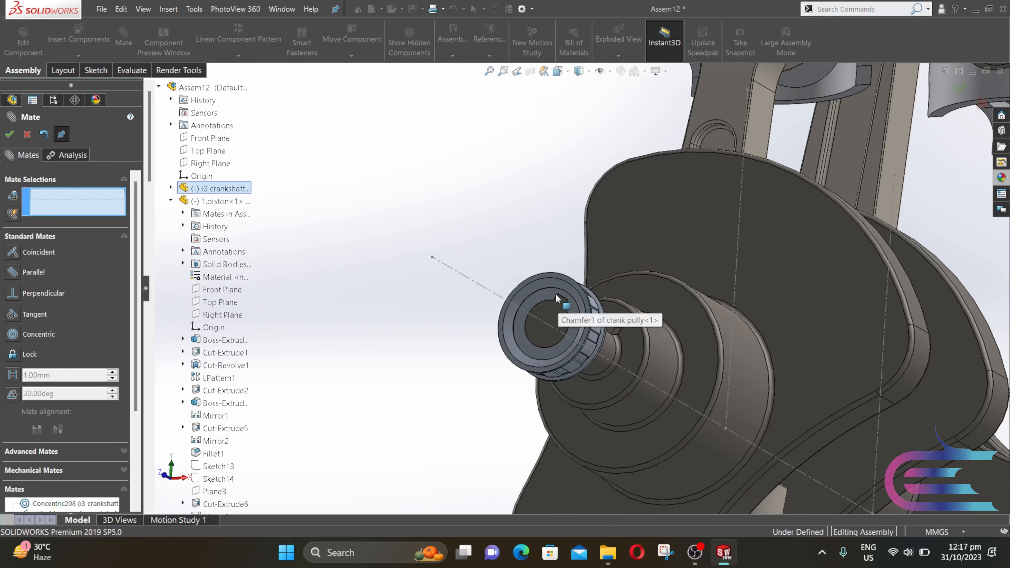
scroll(556, 294, up, 1)
middle_drag(556, 293, 547, 314)
scroll(574, 293, up, 3)
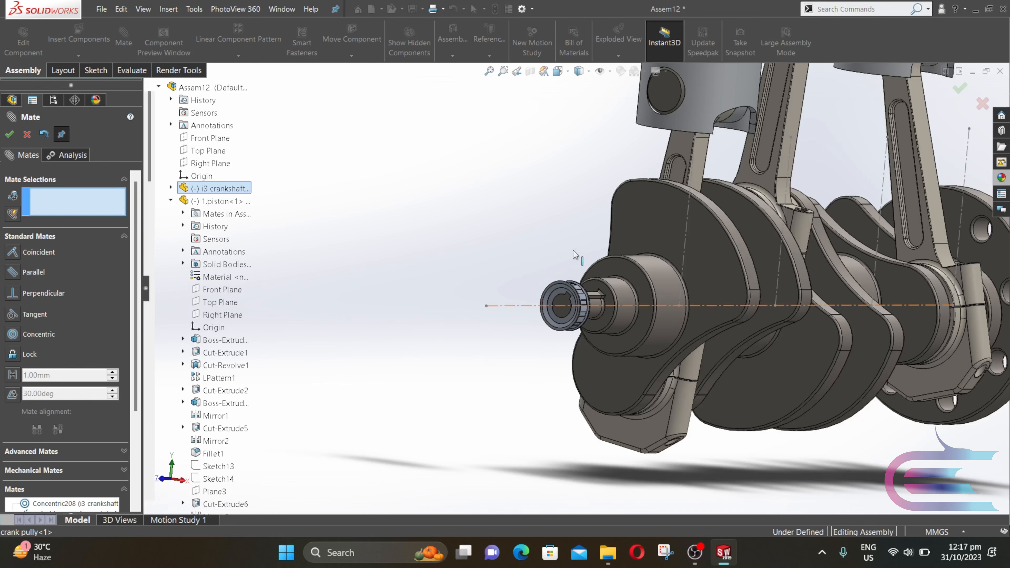
scroll(569, 273, up, 6)
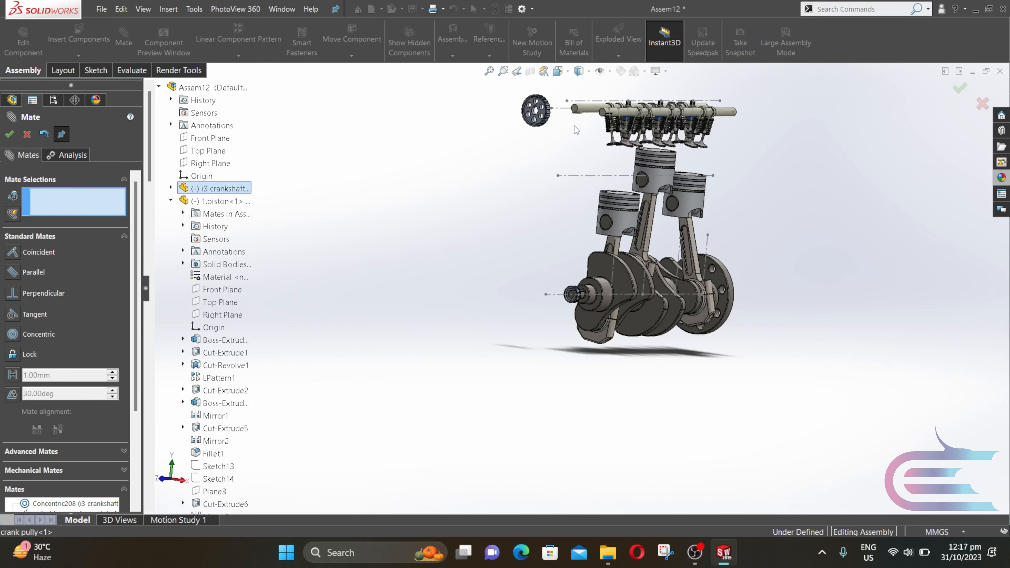
scroll(575, 126, down, 8)
middle_drag(571, 116, 557, 182)
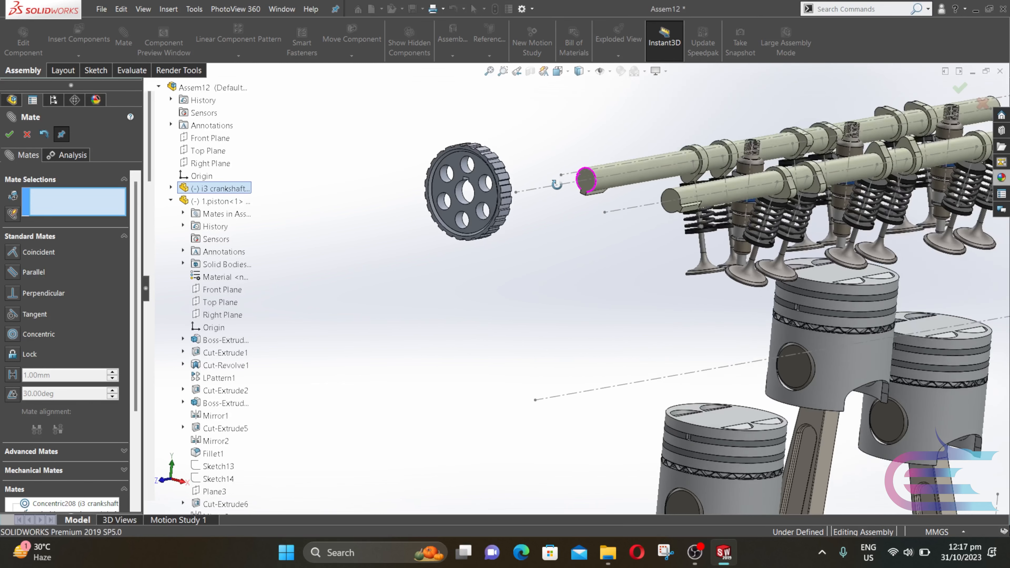
scroll(561, 183, down, 3)
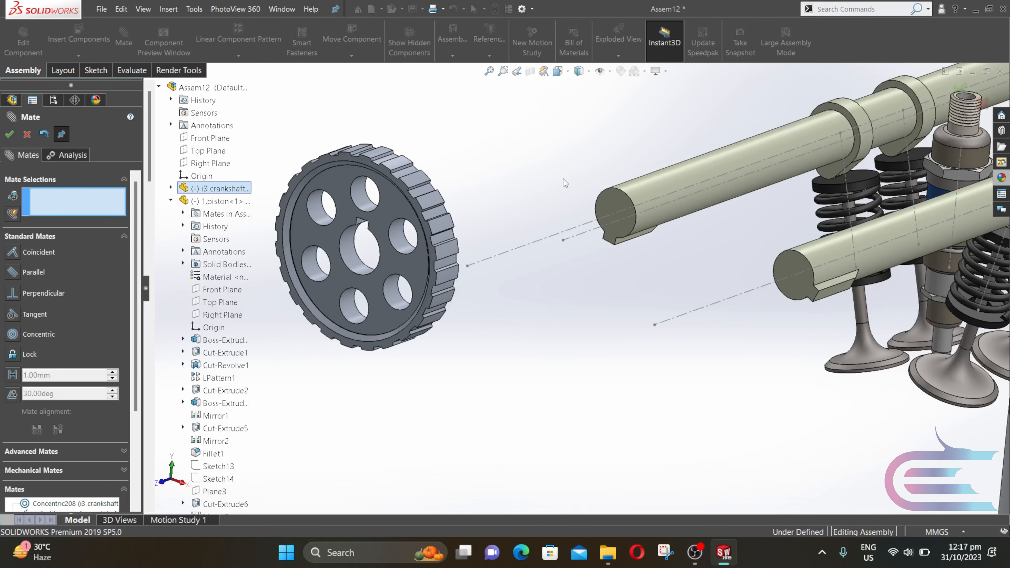
click(352, 255)
click(646, 192)
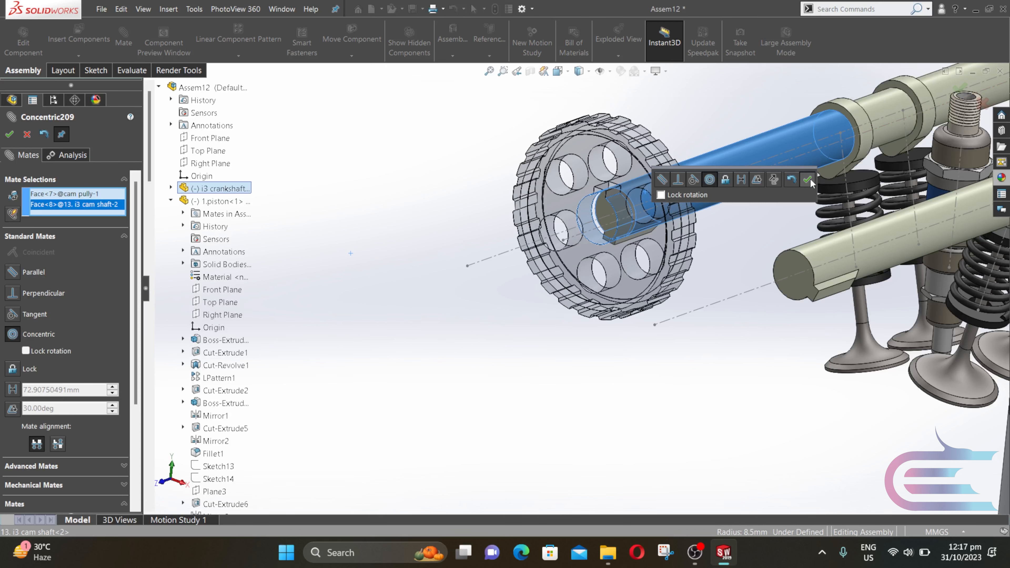
click(808, 179)
- Mate the cam pully's front face coincident with the camshaft's end face, replacing the wrongly selected shaft edge with that face
click(599, 209)
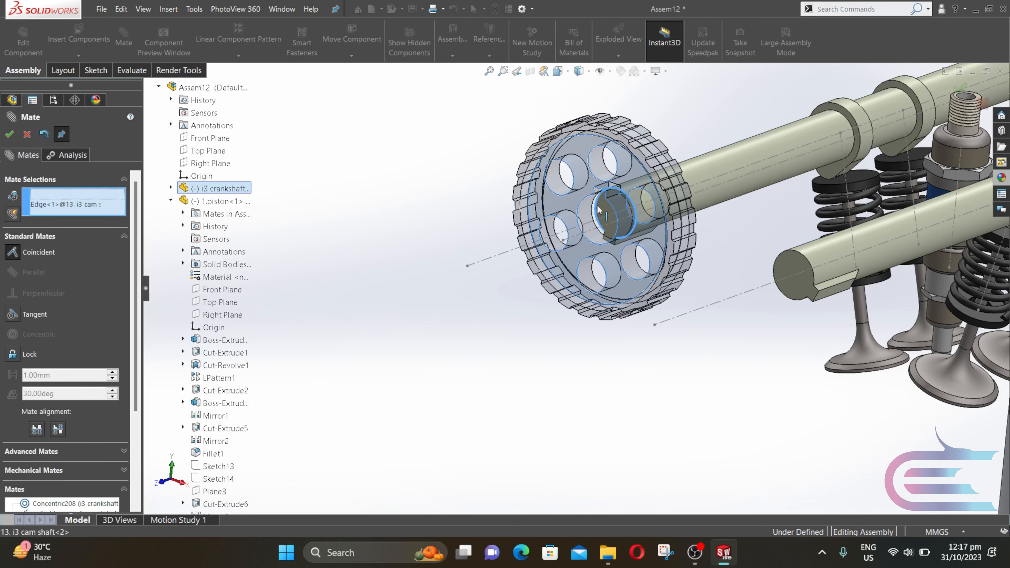
click(597, 205)
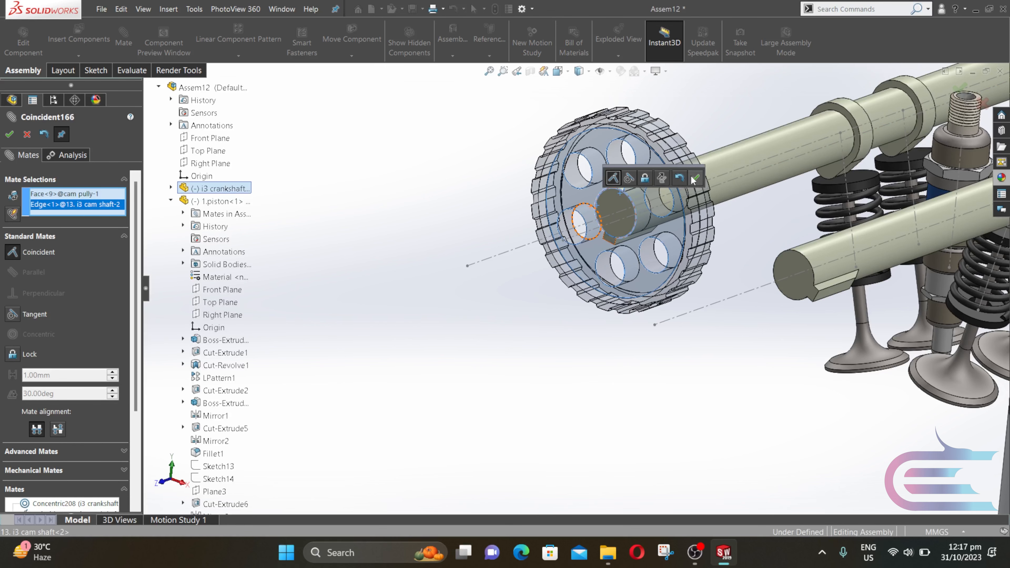
right_click(102, 206)
click(127, 221)
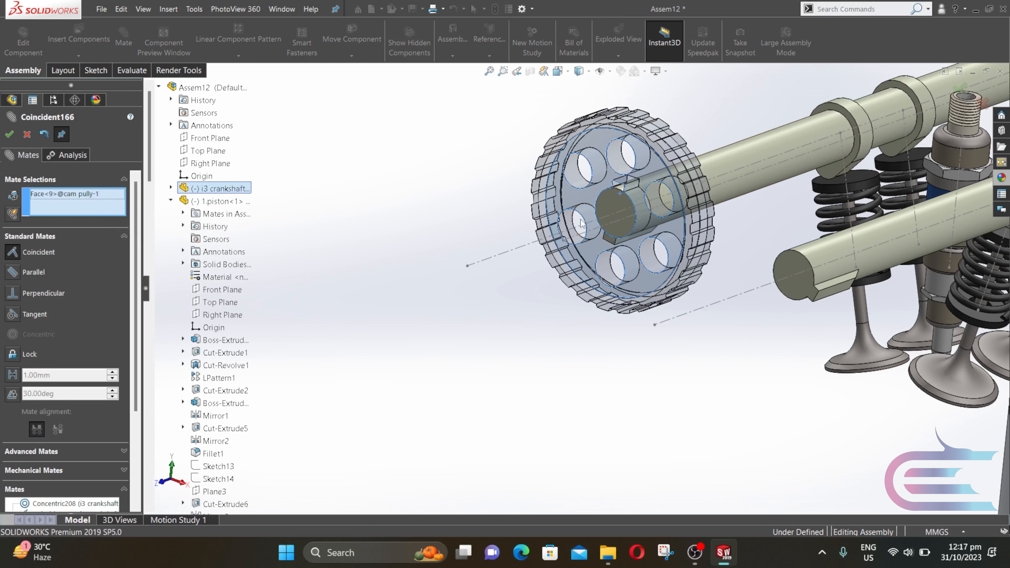
click(615, 203)
click(757, 191)
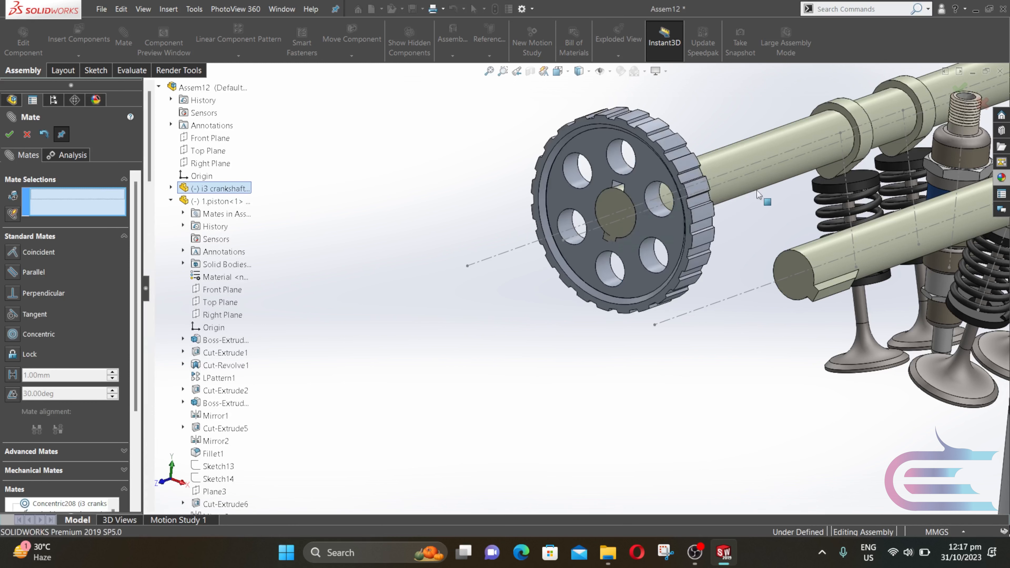
- Add a coincident mate between the cam pully's keyway face and the outer face of the camshaft's key, and finish mating
drag(656, 182, 608, 237)
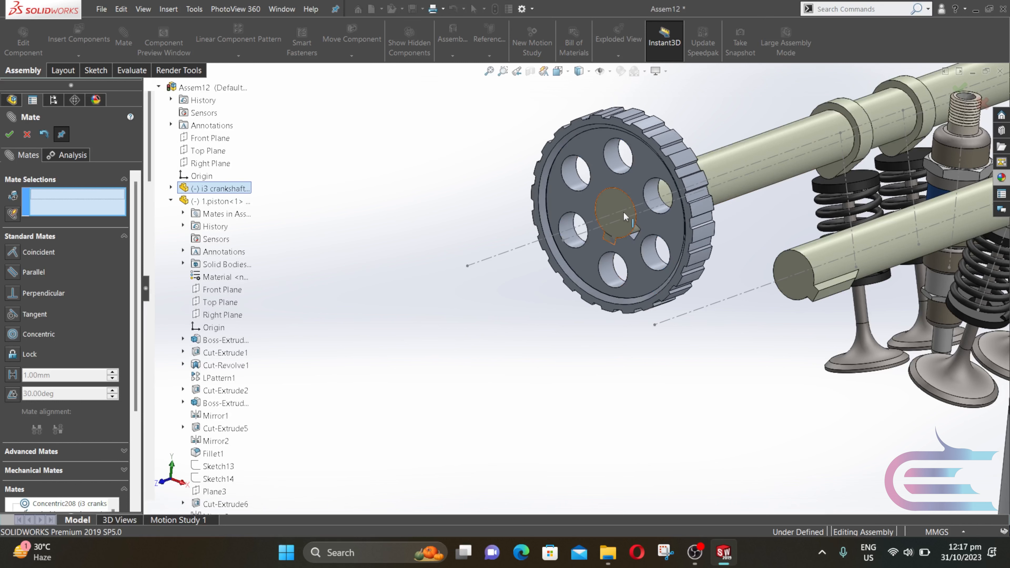
middle_drag(624, 212, 651, 241)
scroll(650, 239, down, 8)
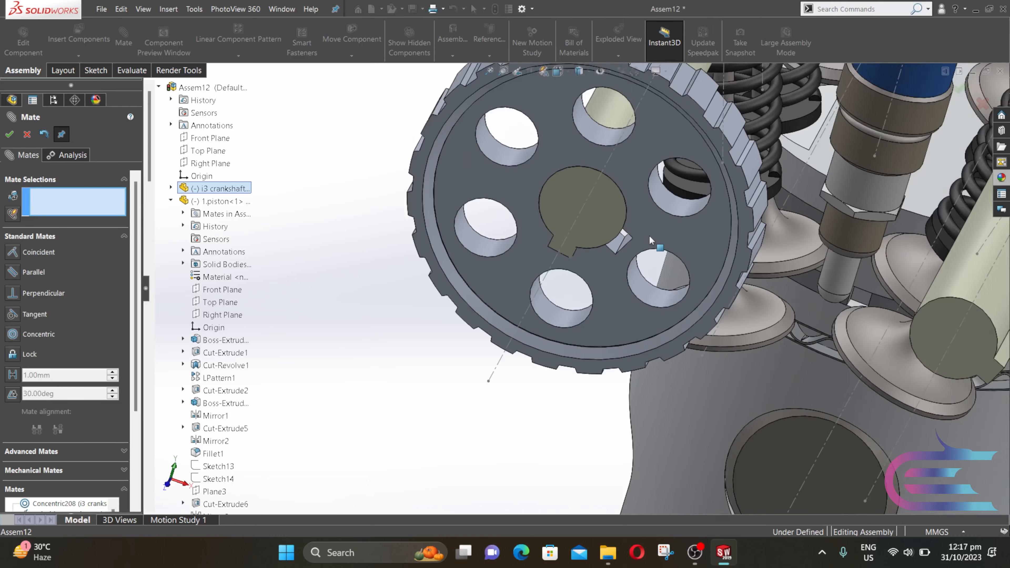
scroll(618, 248, down, 3)
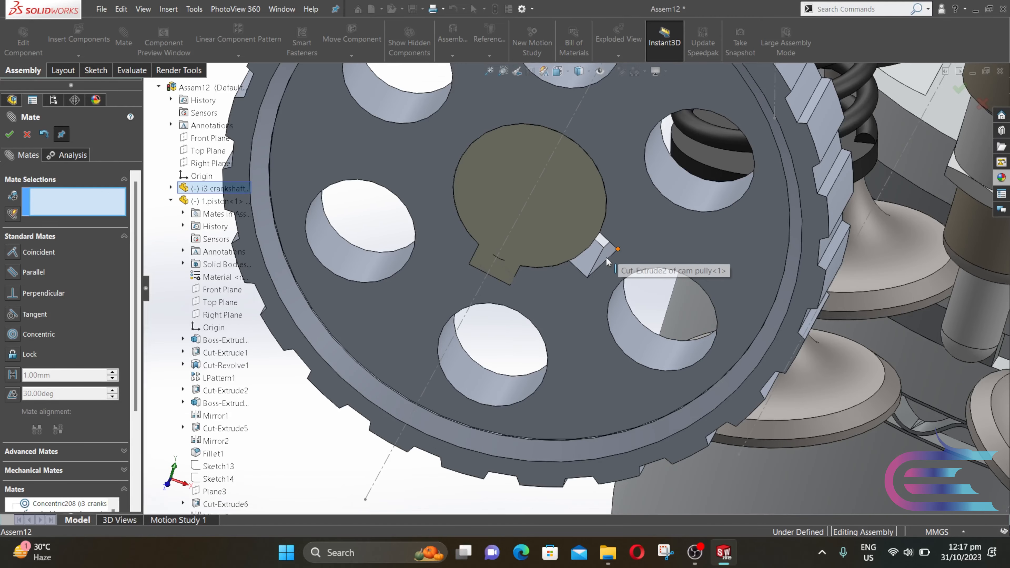
click(607, 256)
middle_drag(606, 254, 505, 260)
click(481, 274)
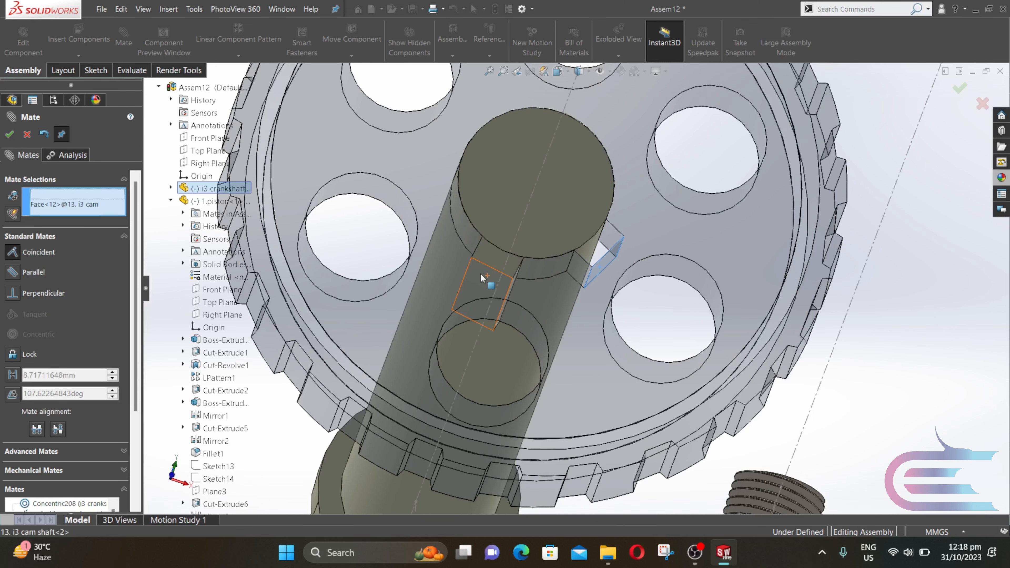
click(466, 259)
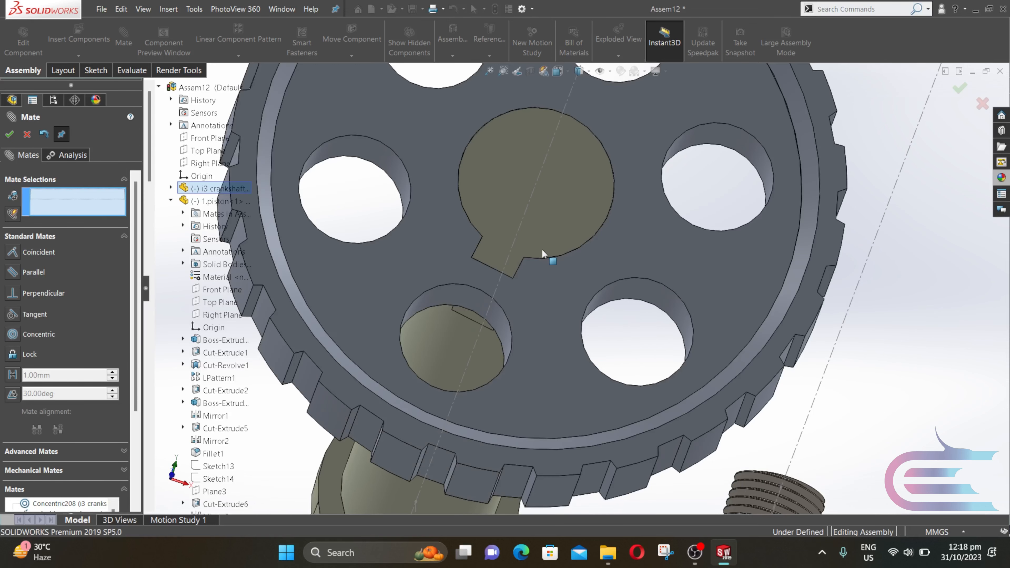
scroll(529, 253, up, 5)
mouse_move(559, 251)
middle_down()
mouse_move(583, 249)
mouse_move(559, 265)
middle_up()
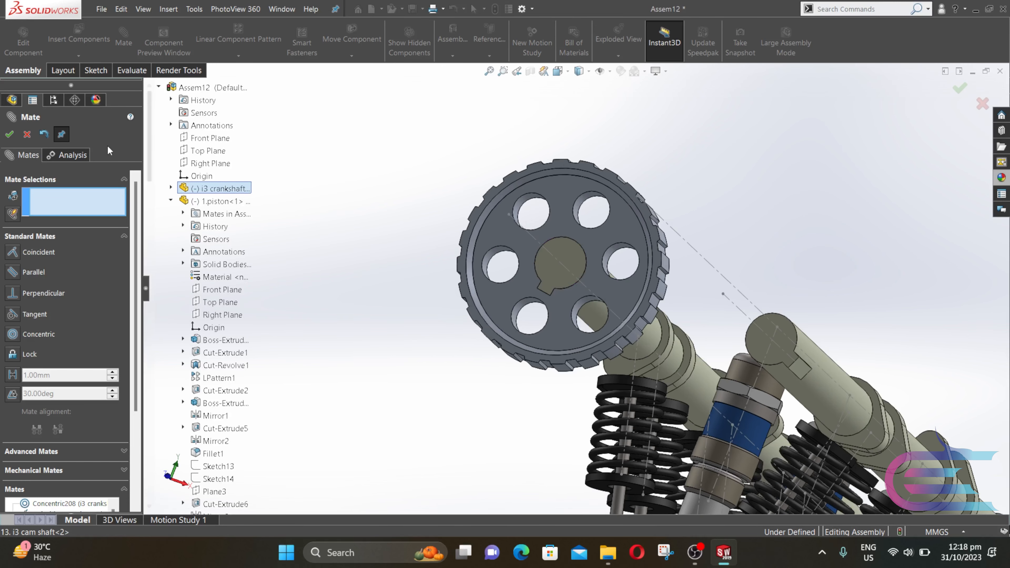
click(27, 134)
- Copy the cam pully with its mates onto the other camshaft, referencing that shaft's cylindrical surface, end face and key face
click(78, 55)
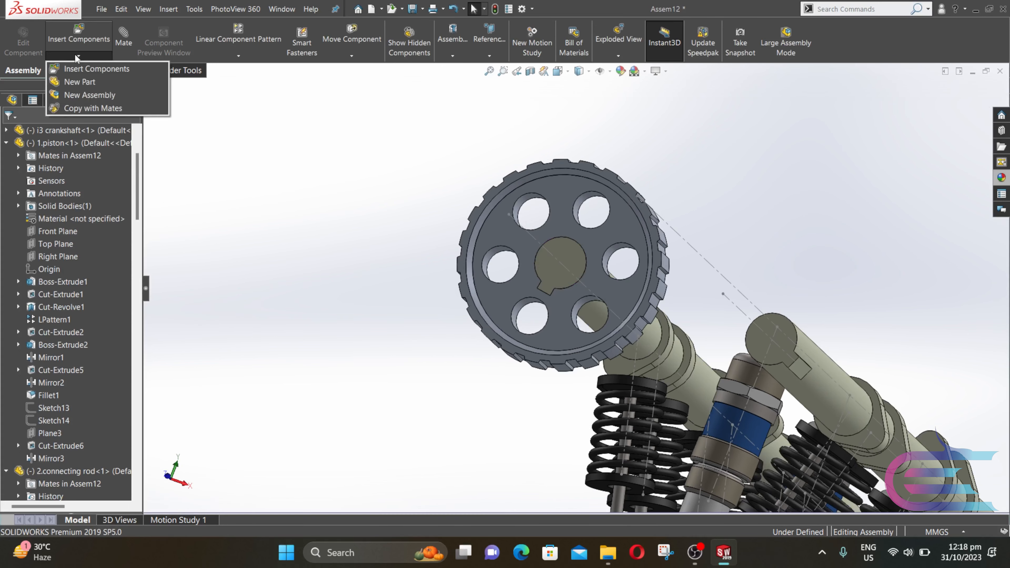
click(92, 108)
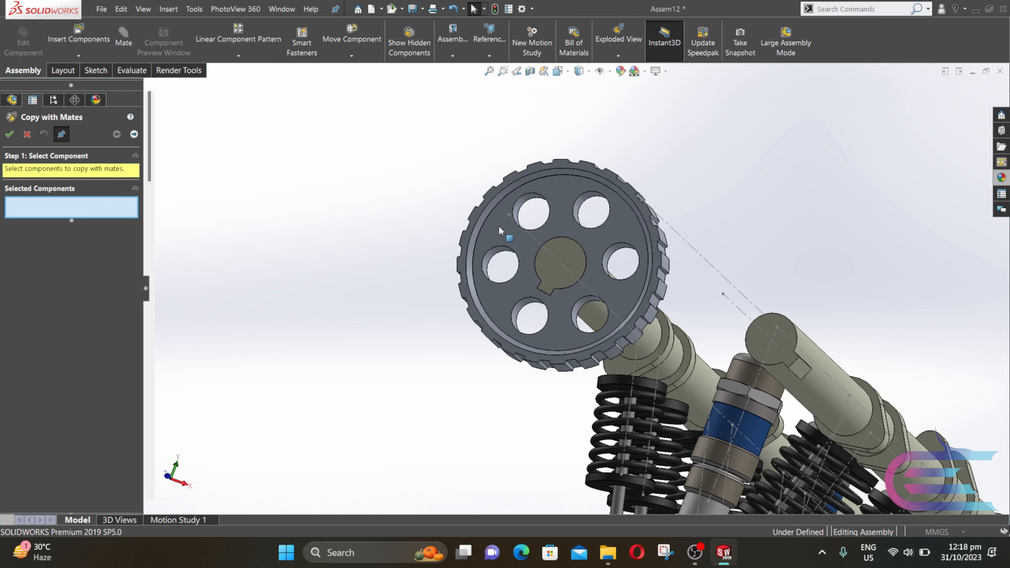
click(511, 235)
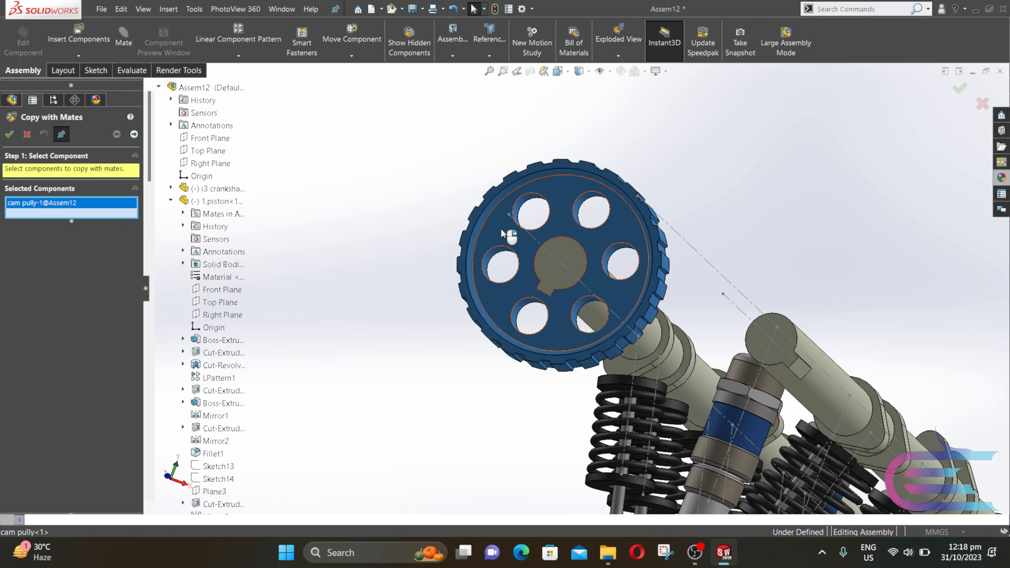
click(133, 134)
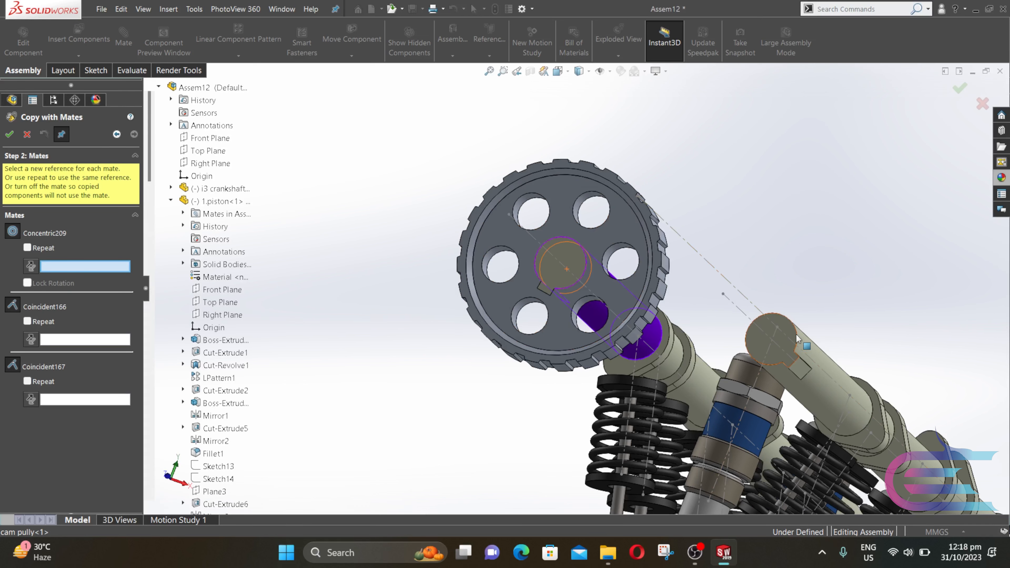
click(805, 344)
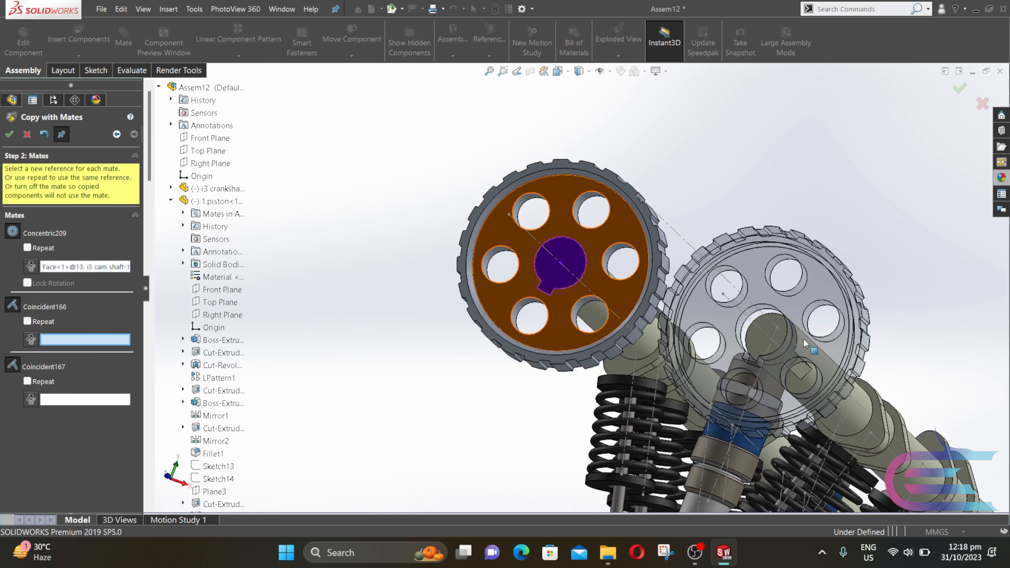
click(770, 326)
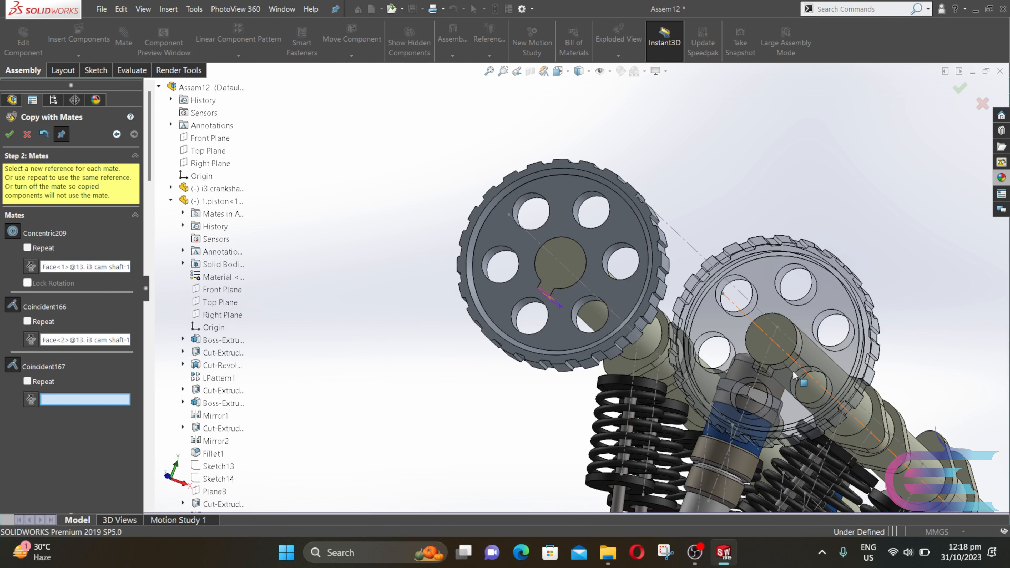
click(796, 372)
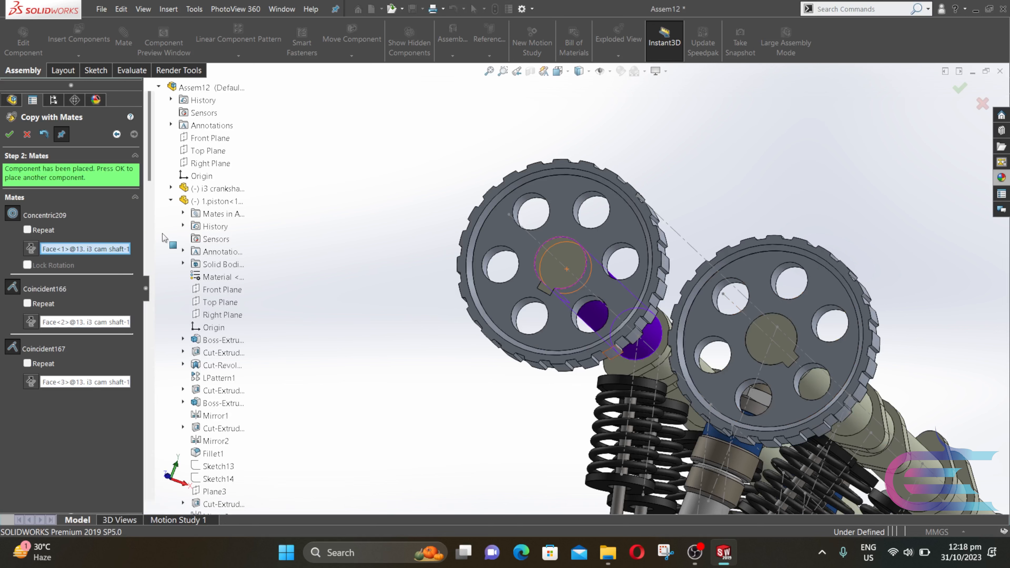
click(27, 134)
scroll(575, 283, up, 6)
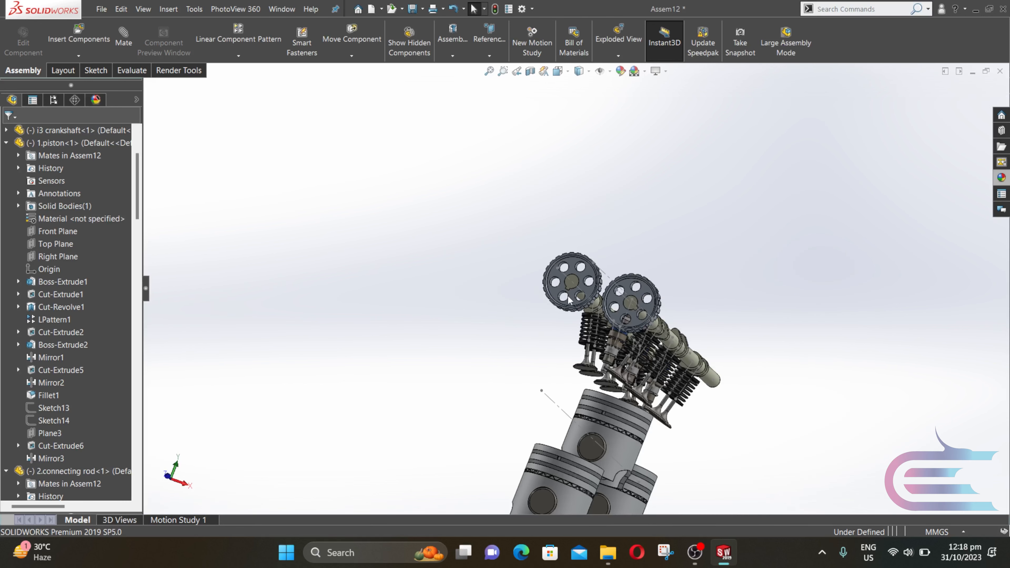
middle_drag(565, 297, 668, 292)
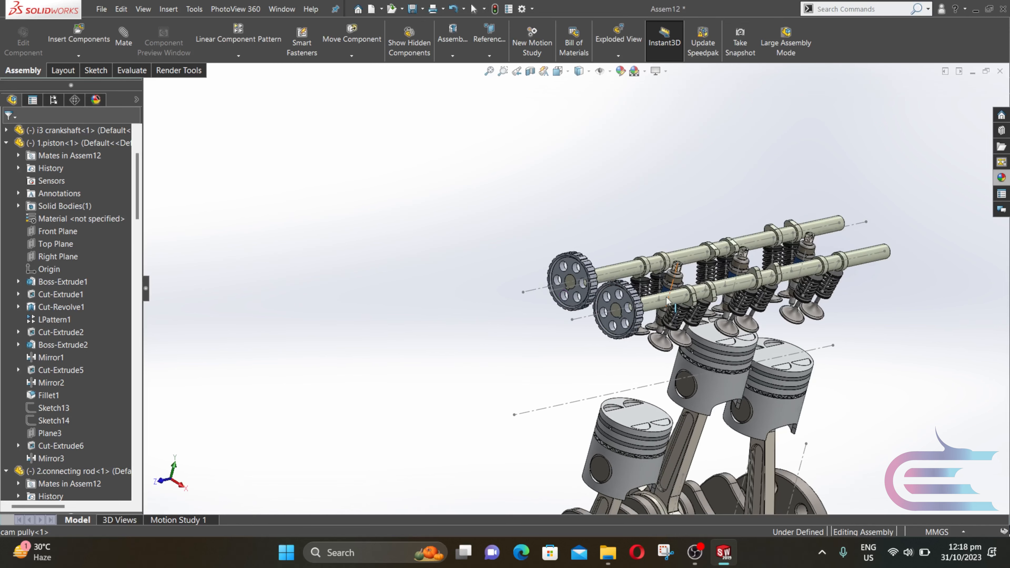
- Rotate both camshafts by their lobes to set the cam positions above the front cylinder's valve springs
scroll(667, 292, down, 6)
drag(697, 324, 670, 376)
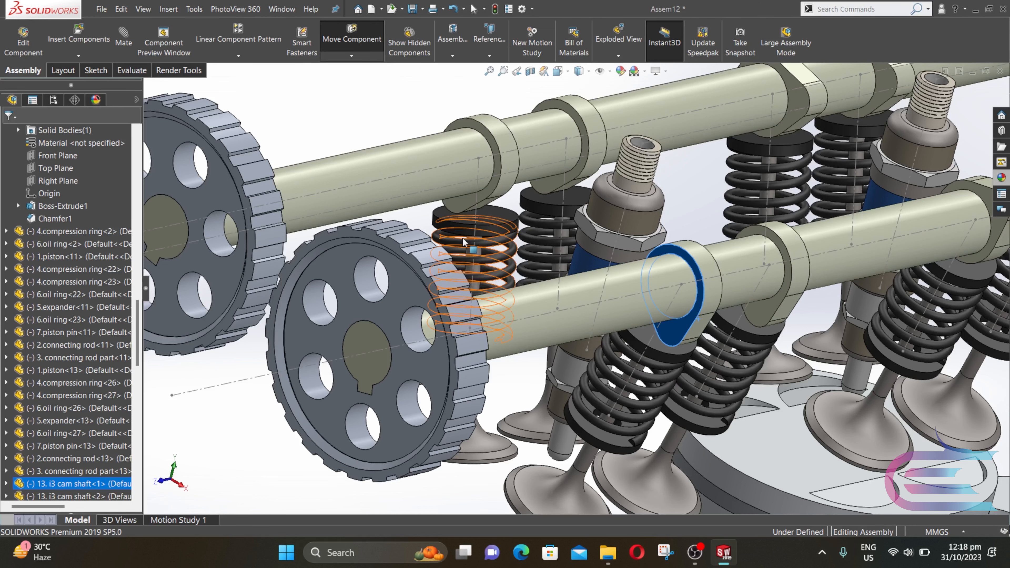
click(458, 207)
drag(444, 209, 441, 212)
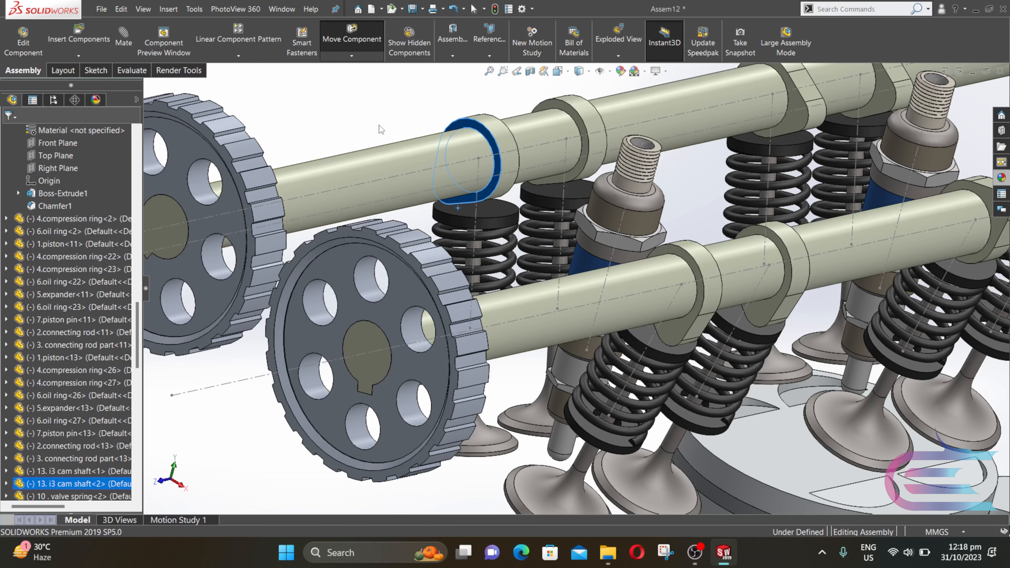
key(Escape)
scroll(521, 265, up, 5)
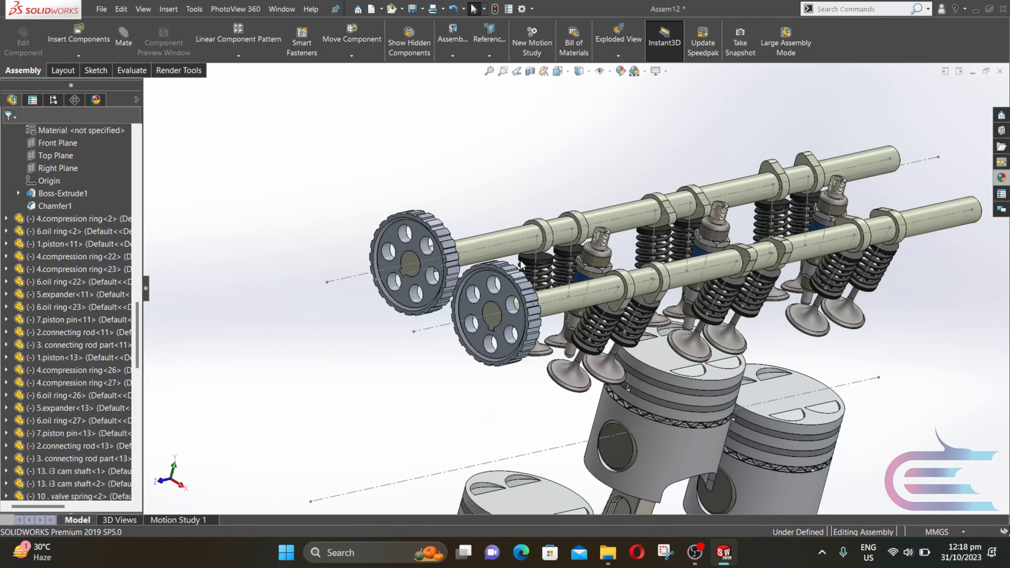
- Rotate the crankshaft until the front piston, nearest the crank pully, is at the top of its stroke
scroll(521, 265, up, 6)
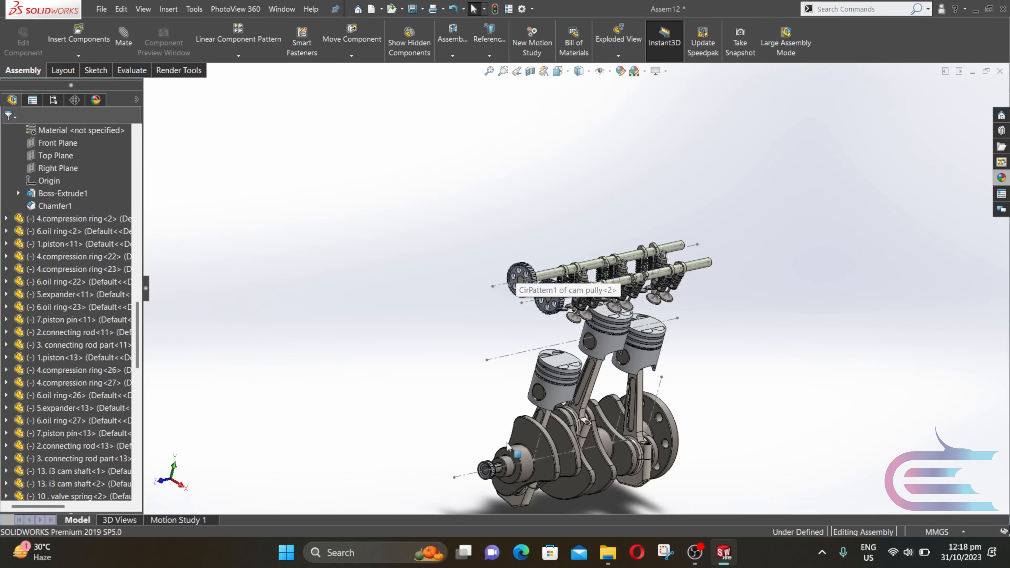
drag(502, 490, 540, 371)
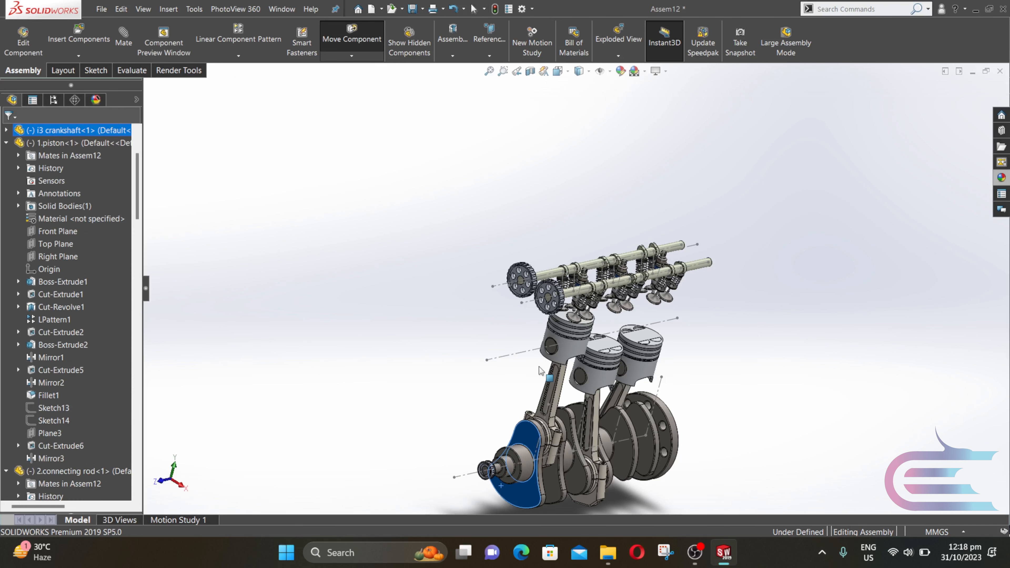
scroll(543, 403, down, 4)
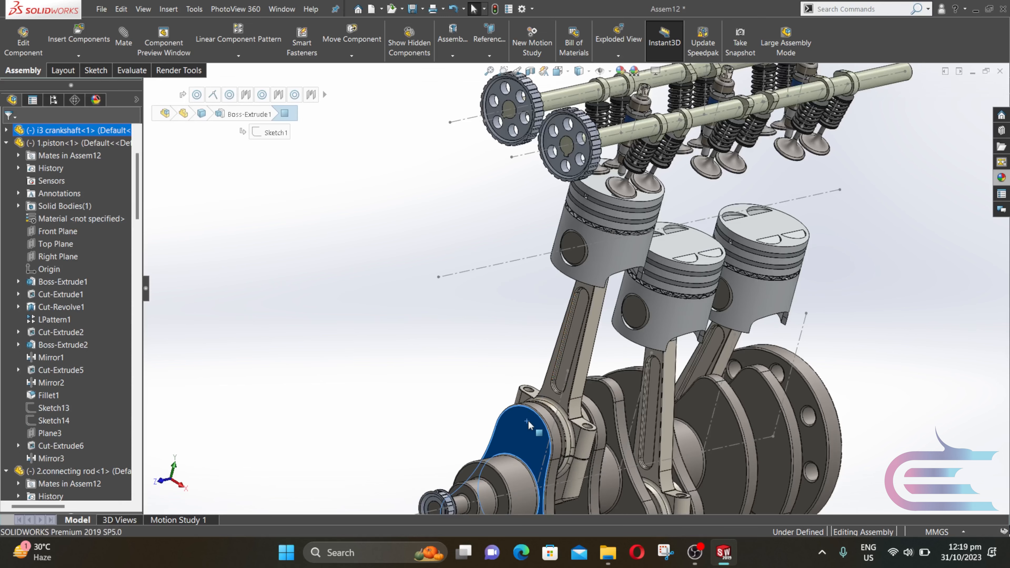
drag(529, 422, 527, 421)
scroll(480, 372, up, 3)
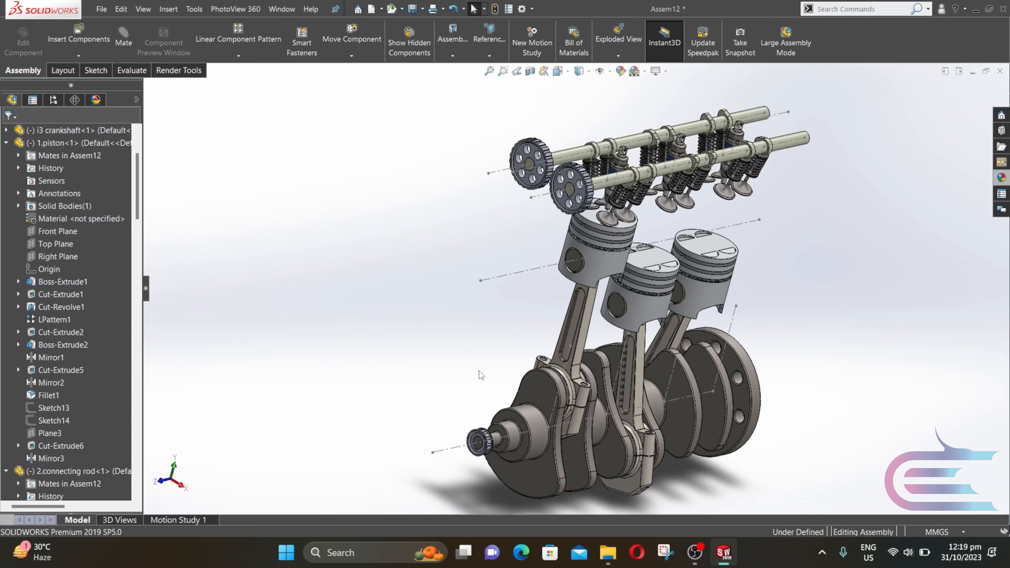
- Start a Belt/Chain assembly feature and add an outer tooth face of each of the two cam pullies as belt members
middle_drag(464, 365, 424, 334)
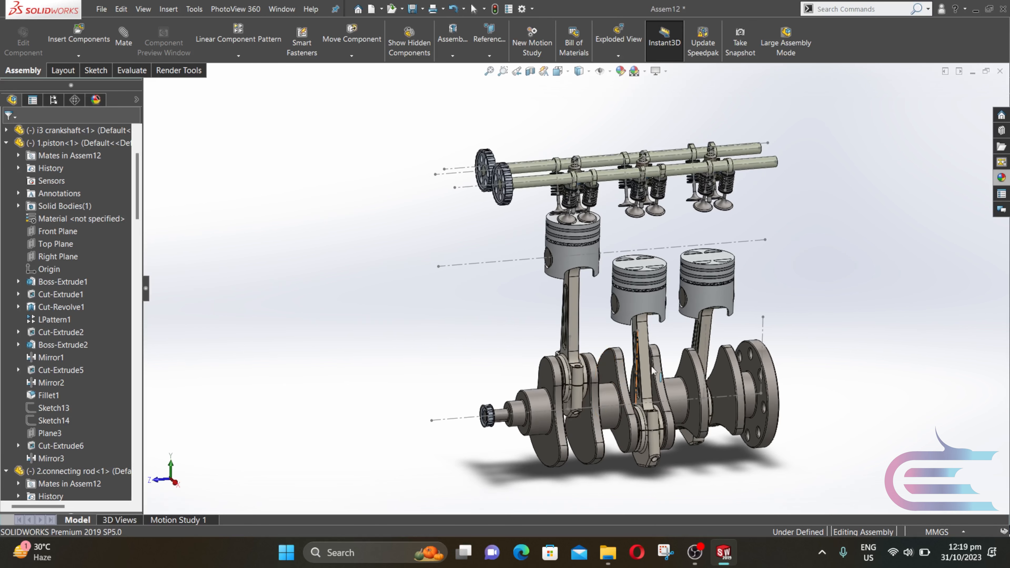
scroll(660, 372, down, 2)
click(467, 59)
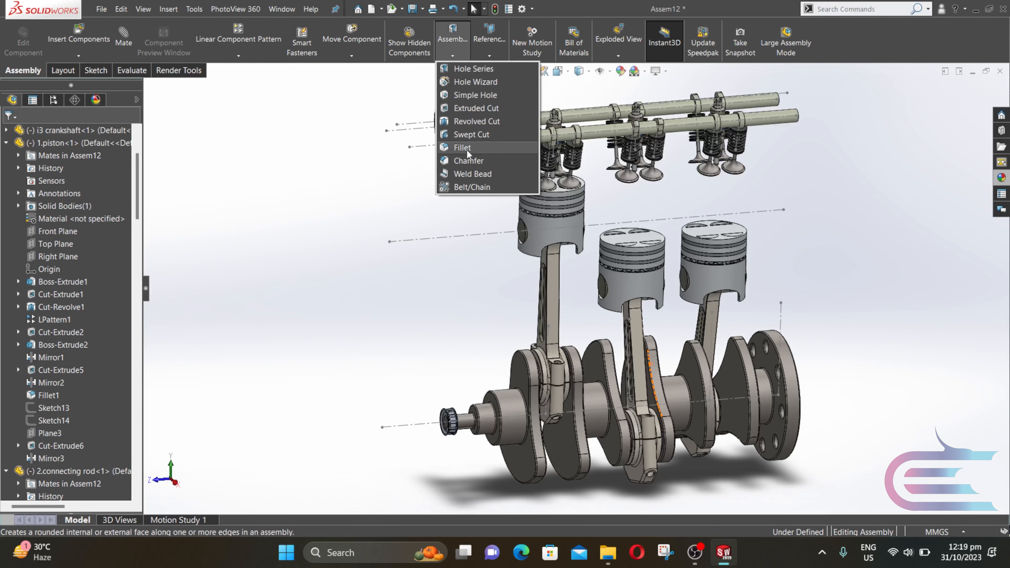
click(463, 186)
scroll(458, 118, down, 2)
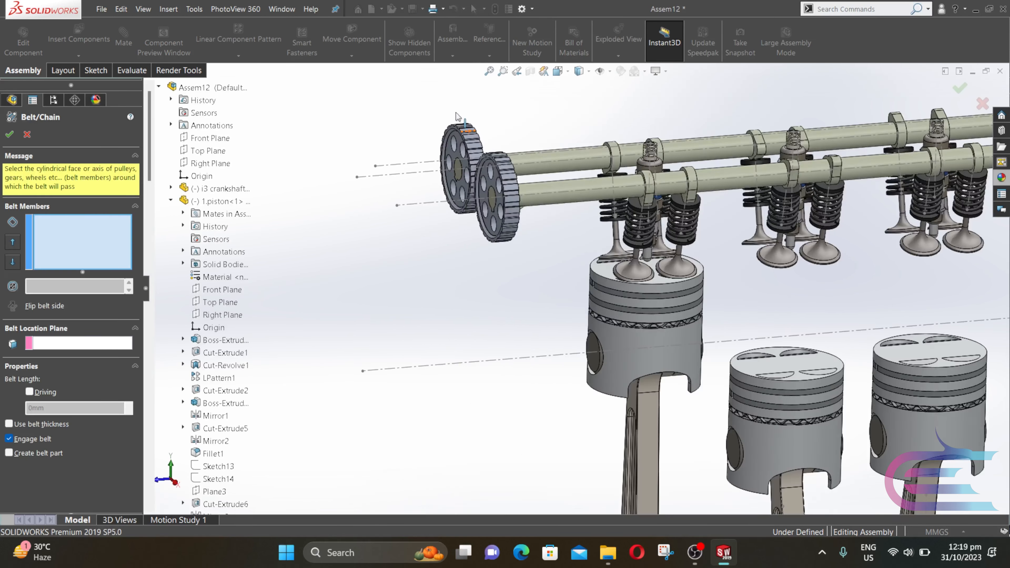
scroll(491, 188, down, 3)
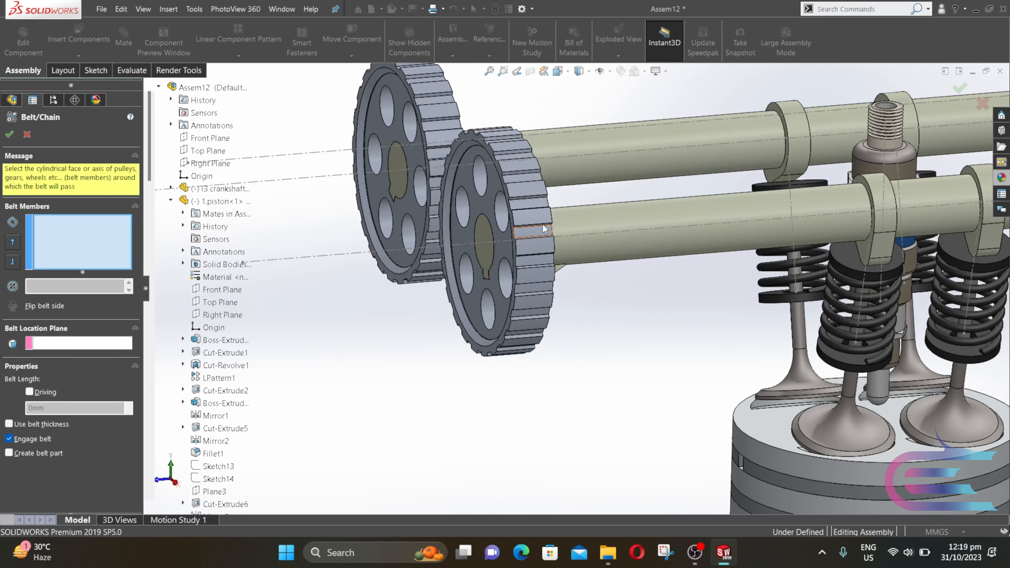
click(538, 224)
scroll(517, 203, up, 3)
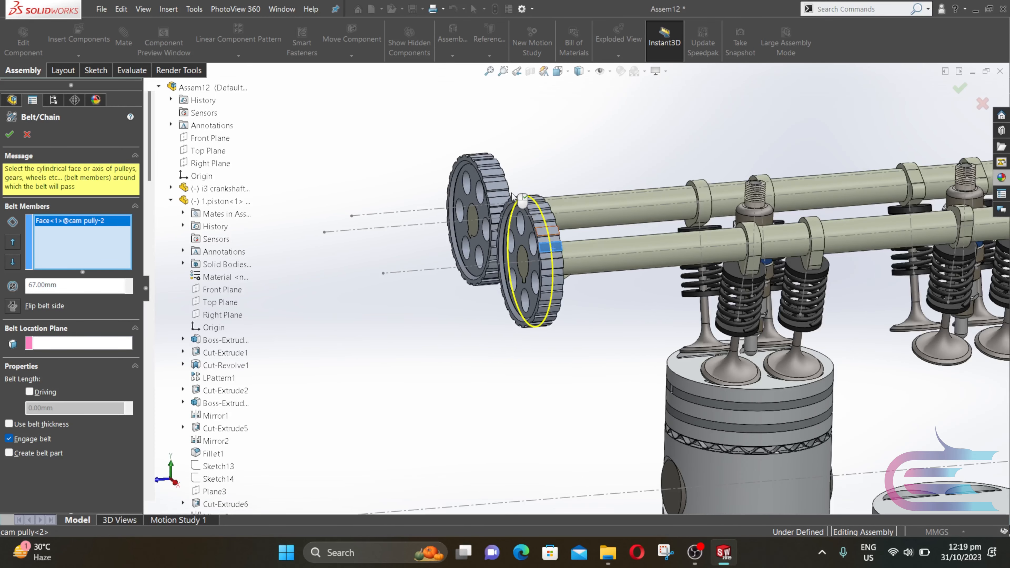
click(494, 189)
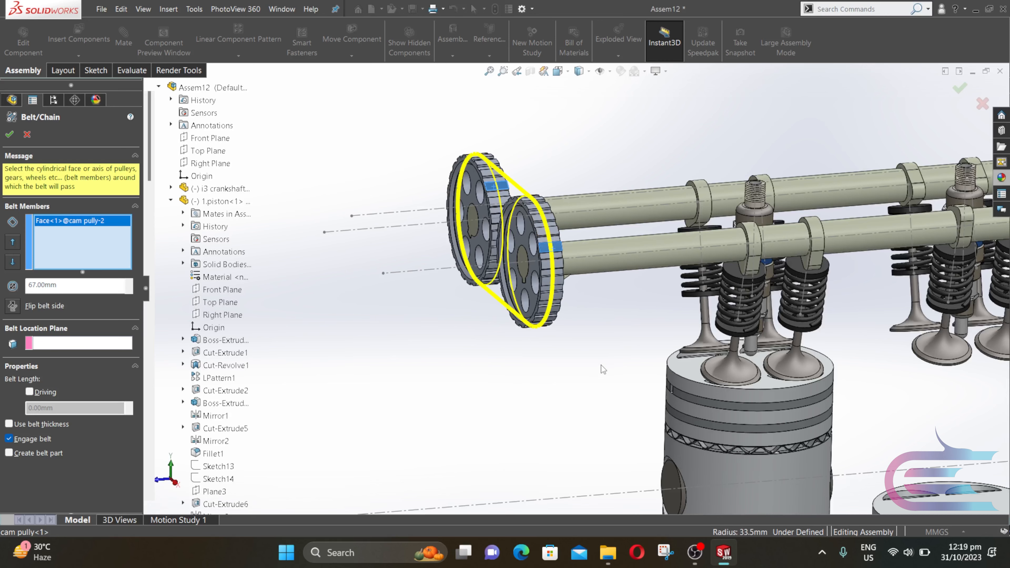
- Add the crank pully's outer face as the third belt member, enable creating a belt part, and finish the belt
scroll(603, 369, up, 5)
scroll(559, 477, down, 10)
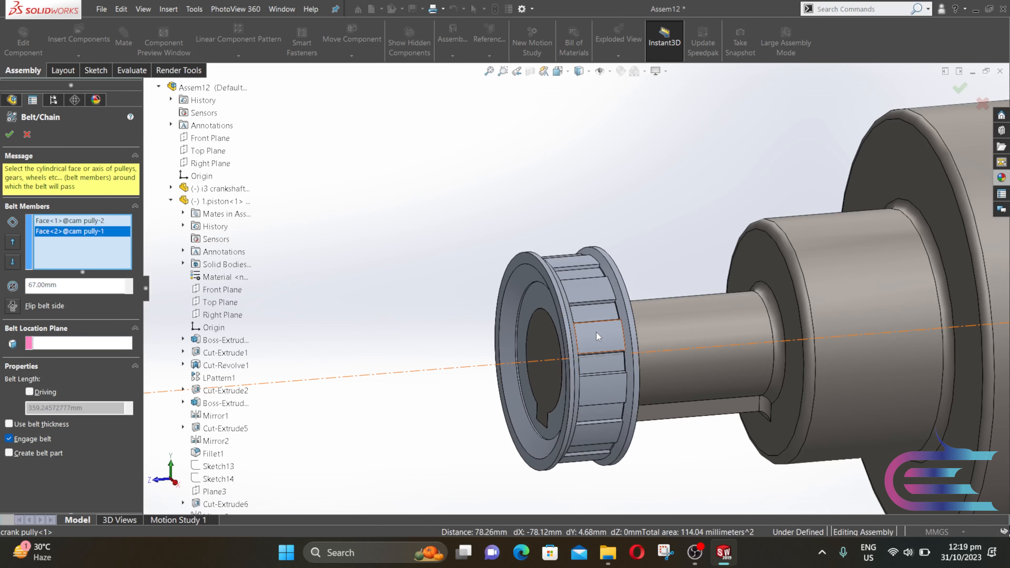
click(597, 332)
middle_drag(596, 332, 621, 311)
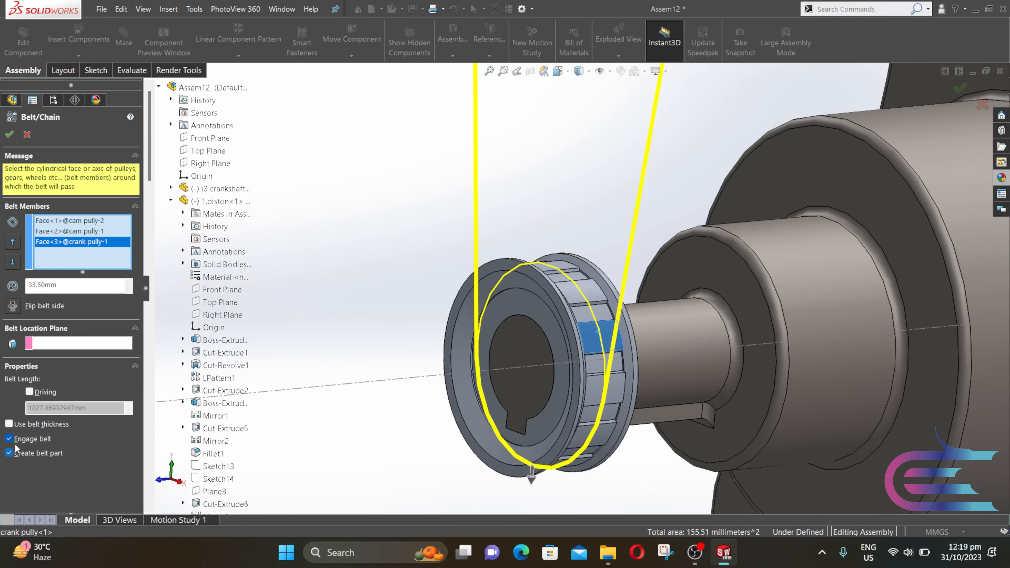
scroll(660, 373, up, 5)
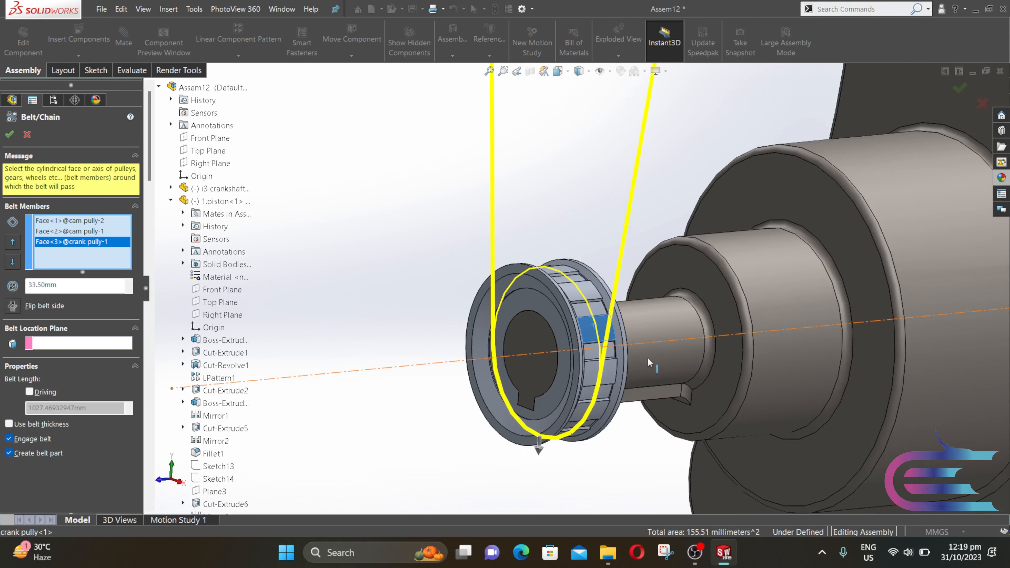
middle_drag(633, 313, 615, 328)
scroll(615, 328, up, 2)
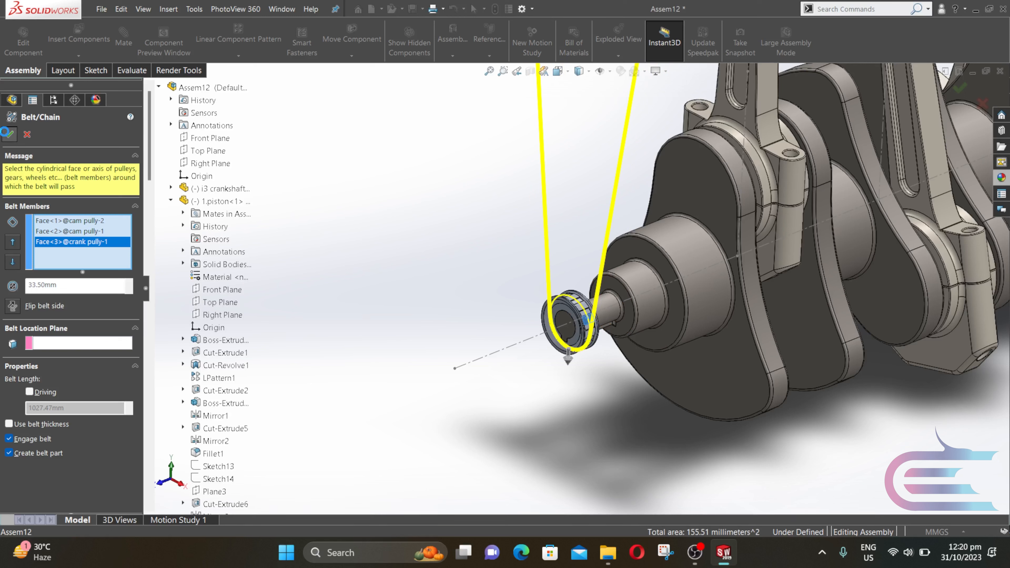
click(9, 134)
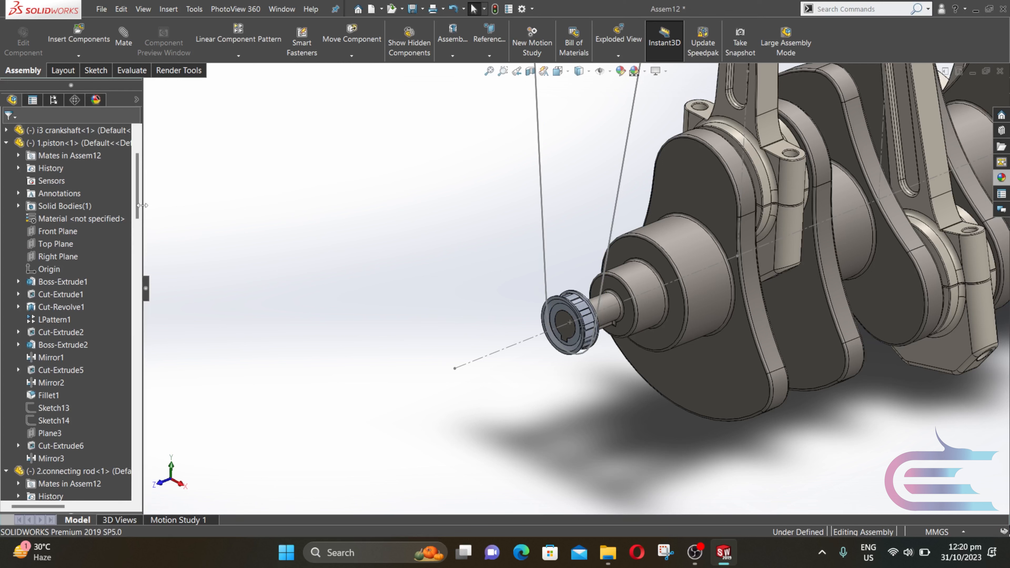
- Open the belt part nested under the new belt feature in its own window
scroll(80, 358, down, 15)
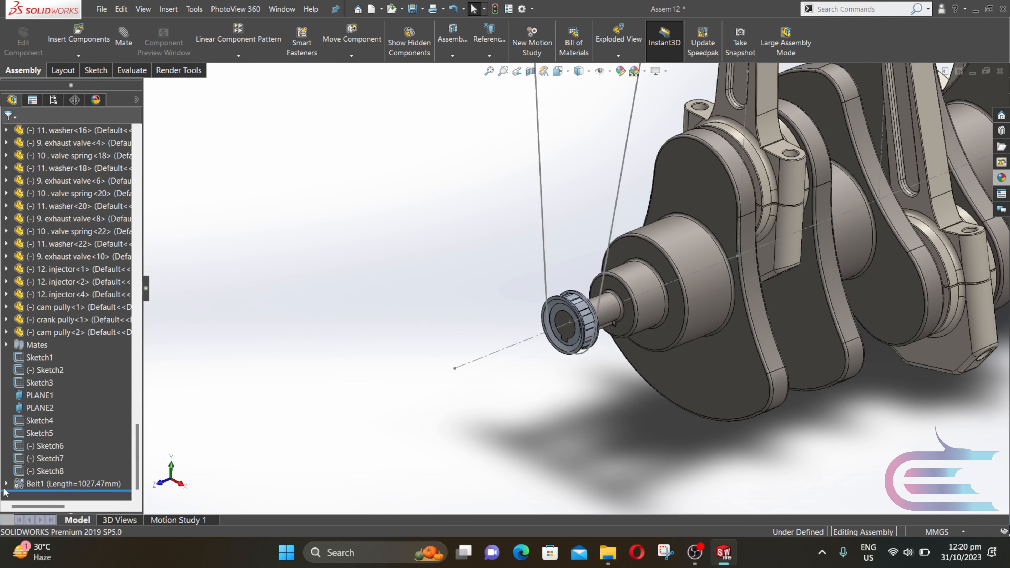
click(6, 484)
right_click(33, 484)
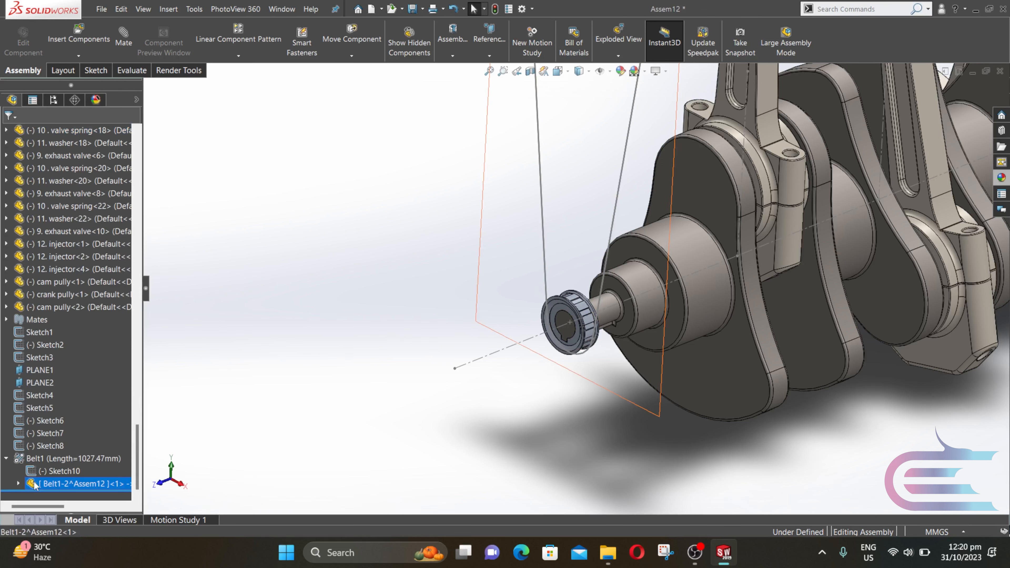
click(46, 177)
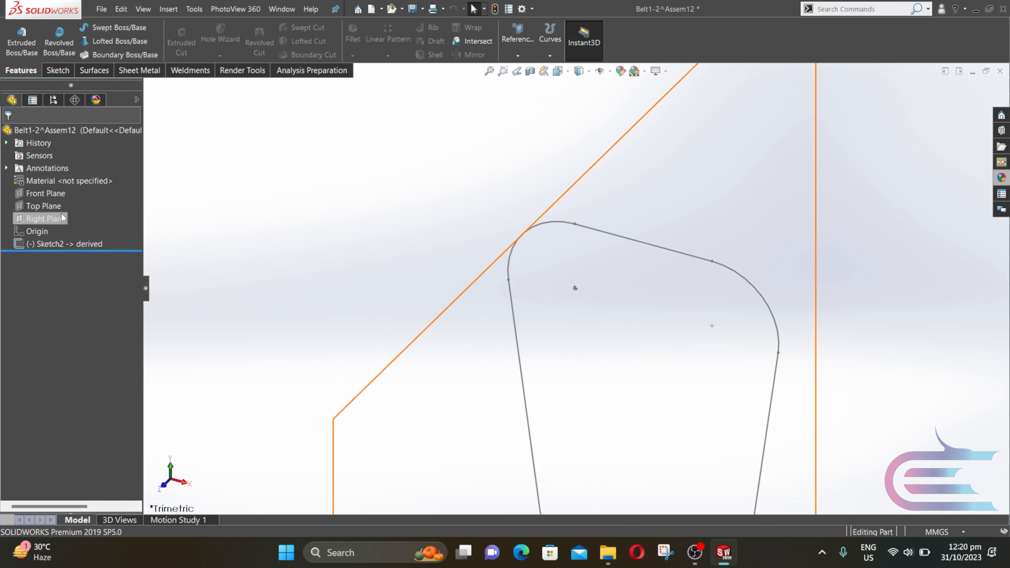
- Orient the view normal to the belt part's Right Plane and start a sketch on it
right_click(60, 218)
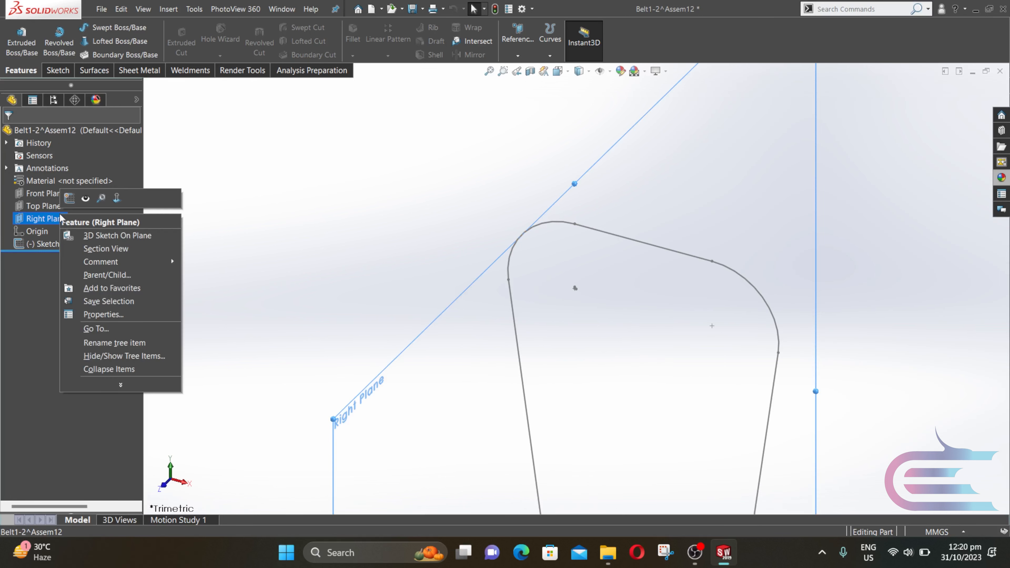
click(116, 198)
right_click(60, 221)
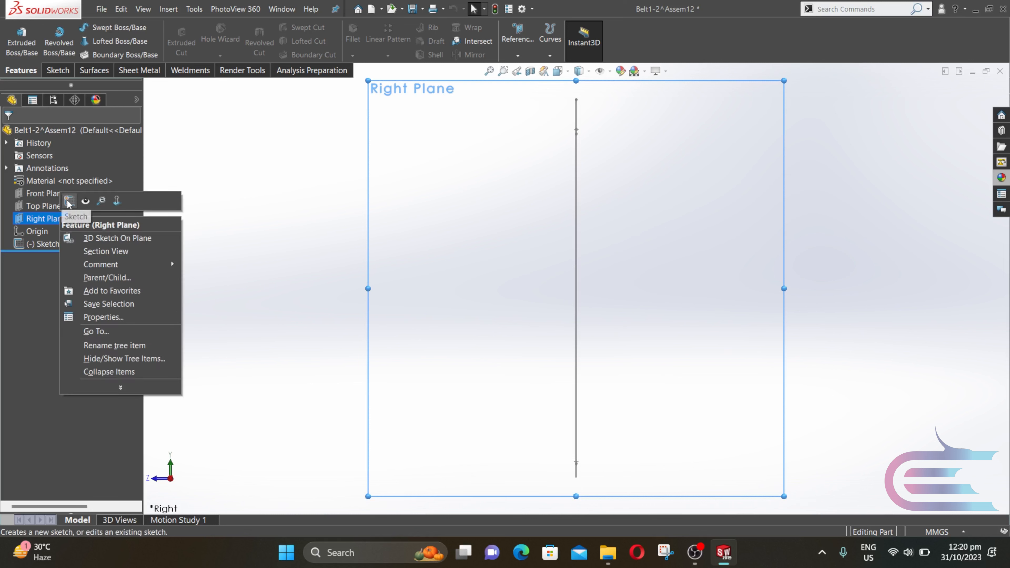
click(69, 201)
- Sketch a horizontal line from the upper end of the belt path, followed by a short line slanting up and outward
scroll(584, 122, down, 5)
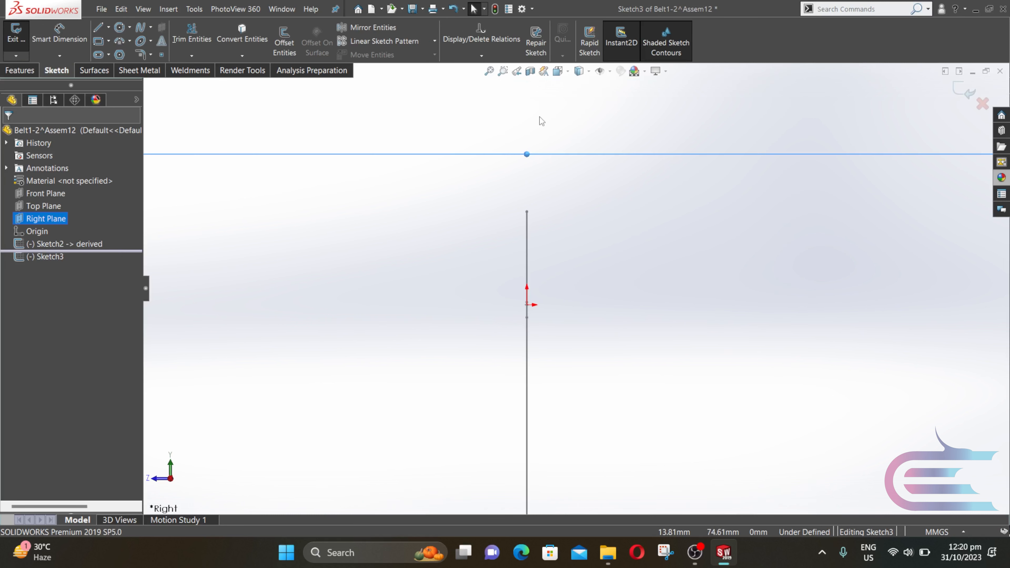
click(99, 29)
scroll(494, 219, down, 2)
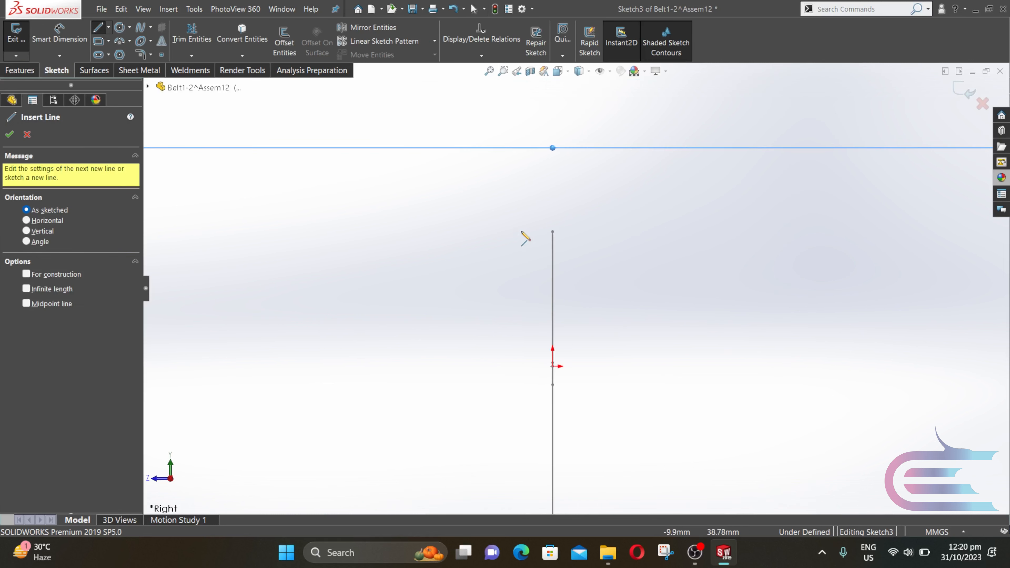
click(552, 231)
click(574, 231)
scroll(579, 223, down, 4)
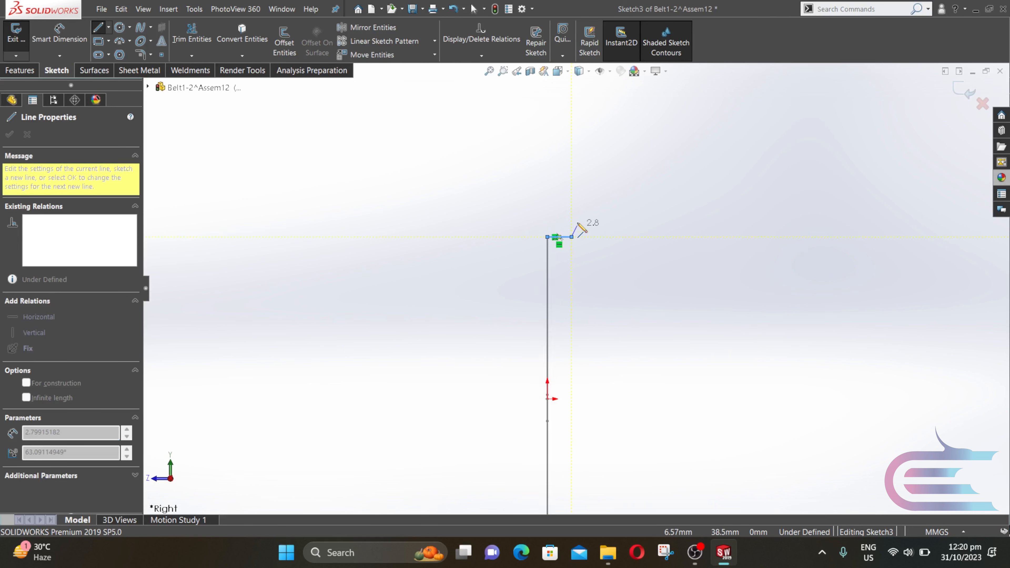
click(572, 260)
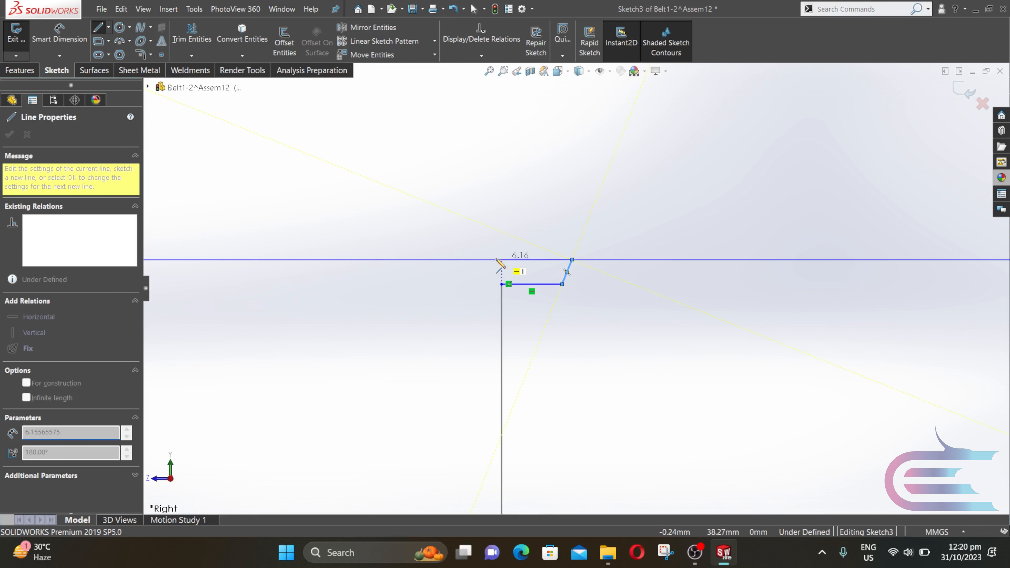